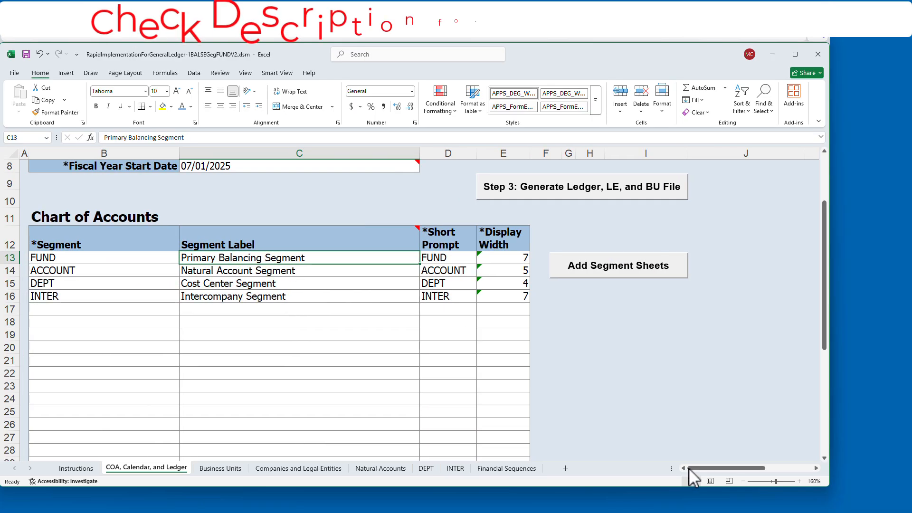
# - Review the chart of accounts segments, the company hierarchy values and the net assets accounts on the Natural Accounts sheet
pyautogui.moveTo(45, 257); pyautogui.dragTo(517, 259)
pyautogui.click(268, 469)
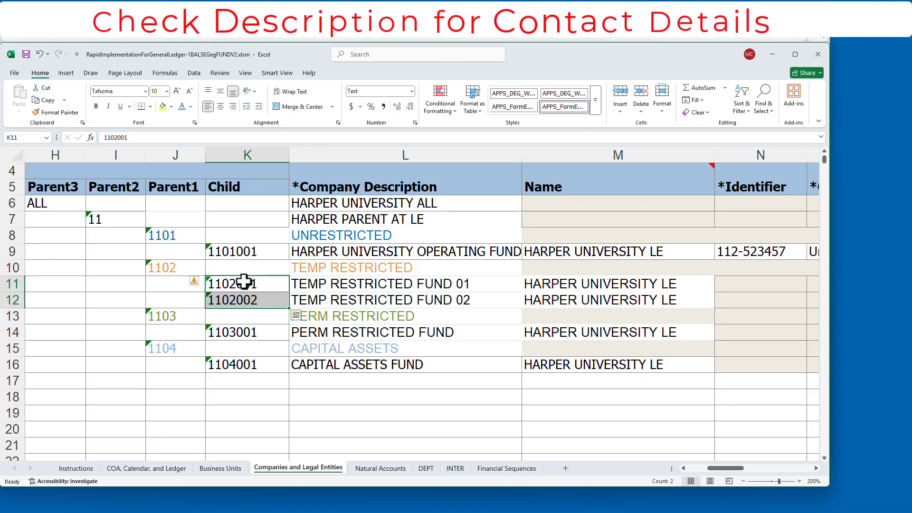
pyautogui.moveTo(242, 283); pyautogui.dragTo(248, 297)
pyautogui.click(362, 317)
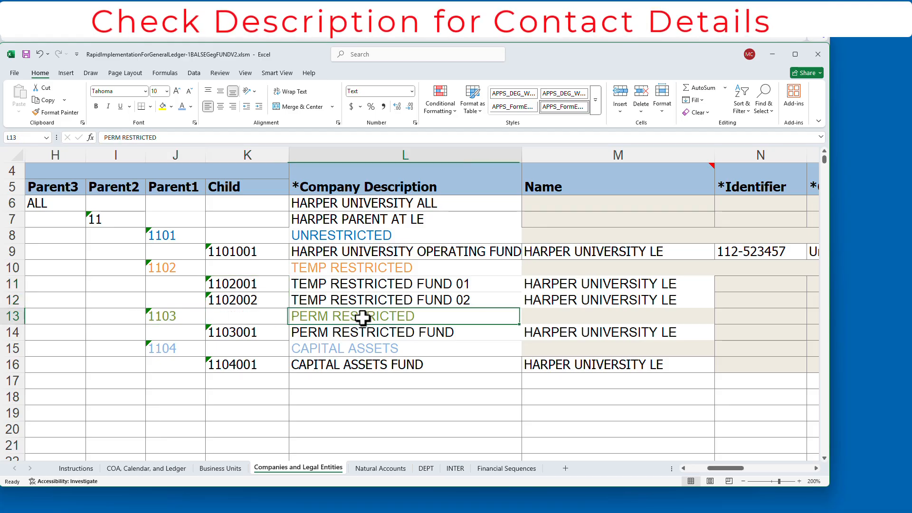
pyautogui.click(386, 348)
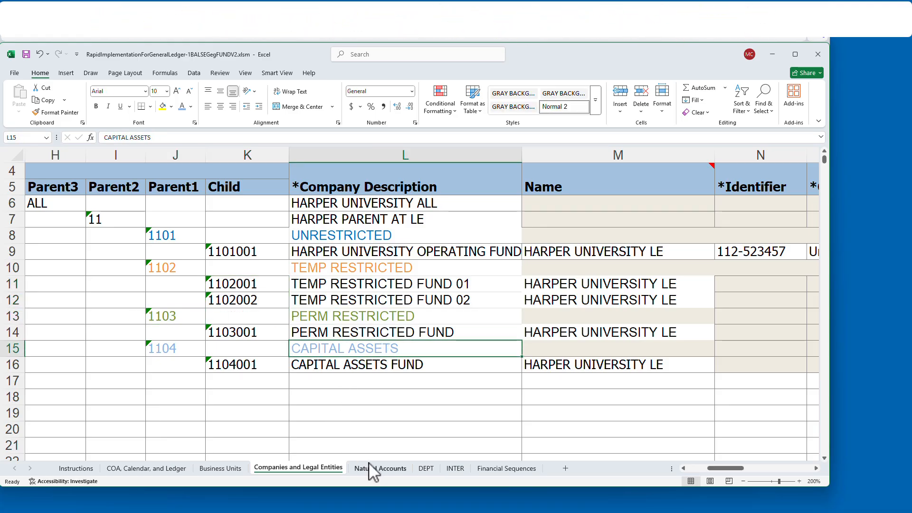
pyautogui.click(386, 469)
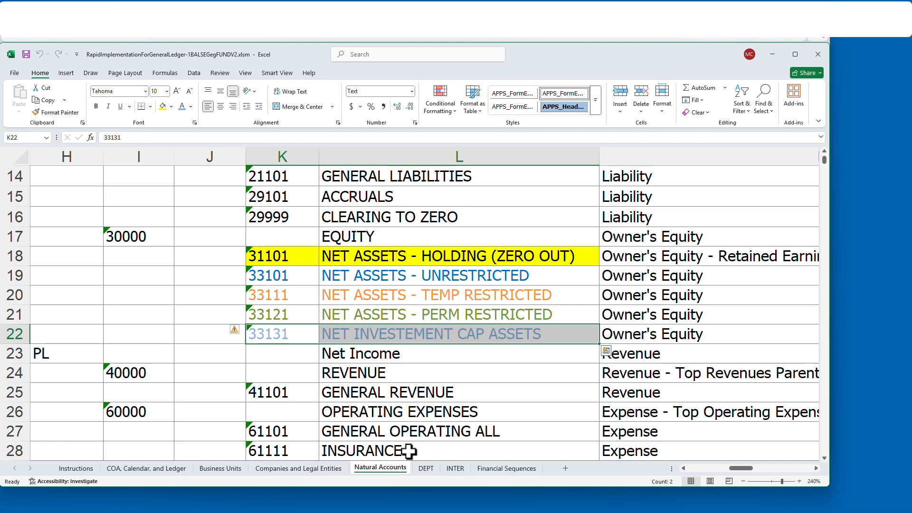
pyautogui.click(427, 256)
pyautogui.moveTo(260, 256); pyautogui.dragTo(361, 259)
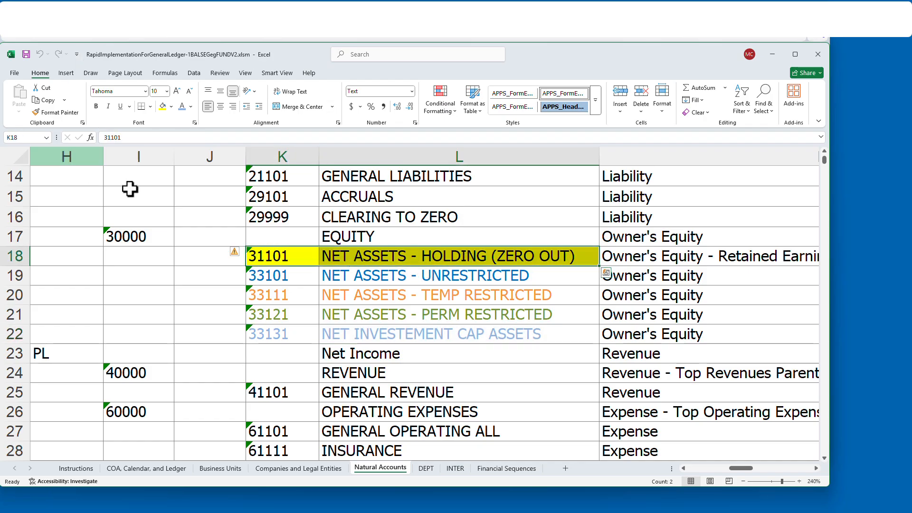
# - Switch to the browser and inspect the Retained Earnings Account on the HARPER Ledger US ledger options page
pyautogui.hotkey('alt', 'Tab')
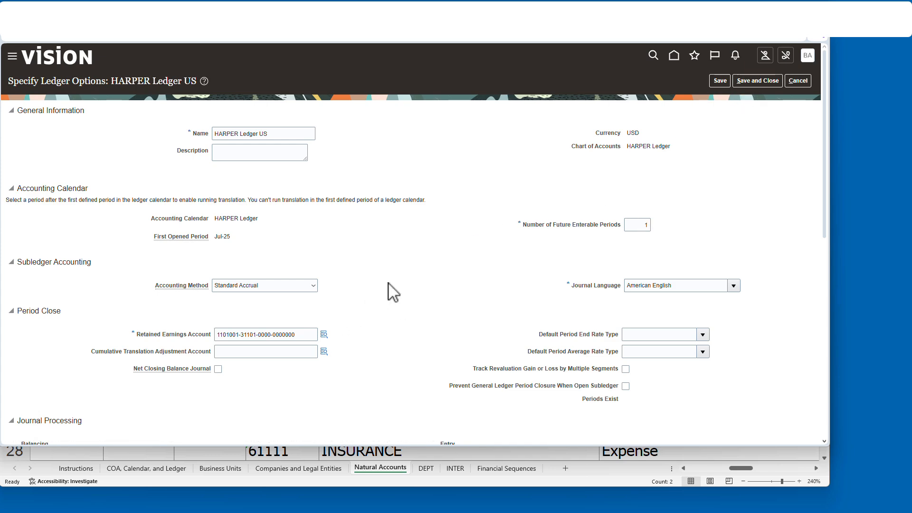
pyautogui.scroll(8, 393, 291)
pyautogui.scroll(-3, 309, 228)
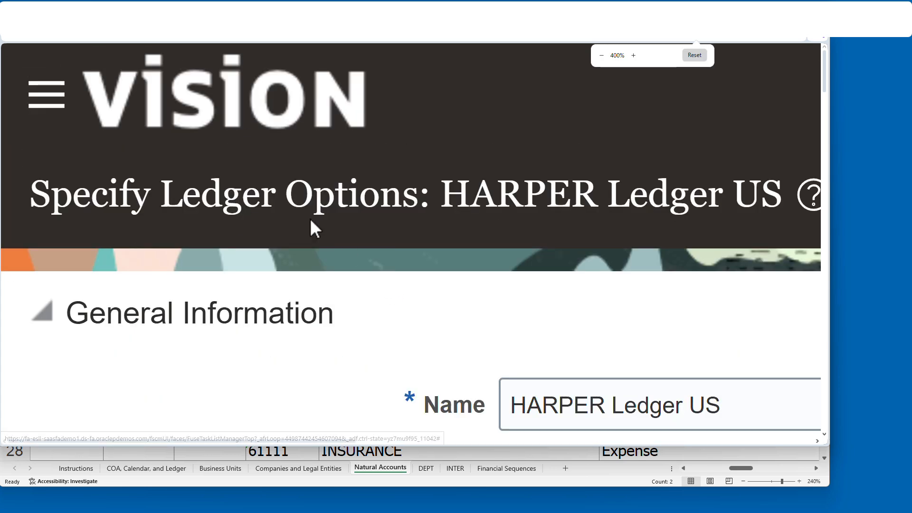
pyautogui.scroll(-5, 380, 329)
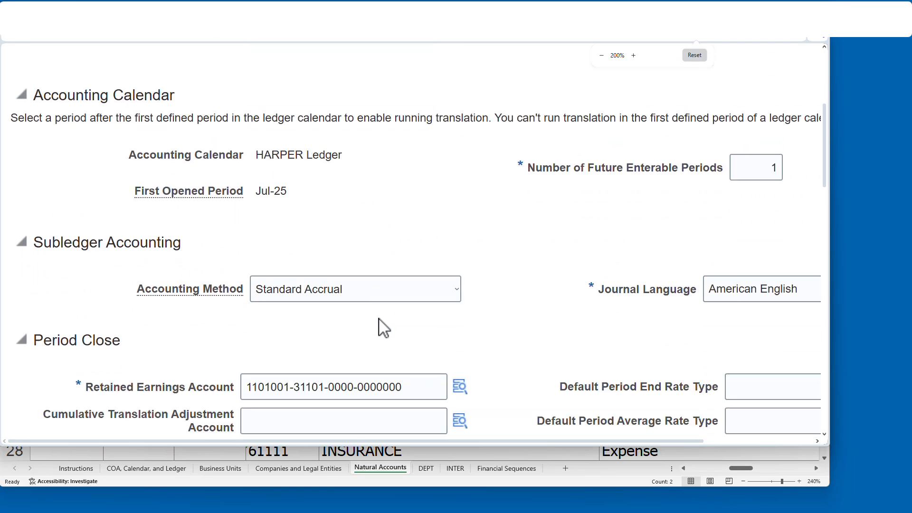
pyautogui.moveTo(421, 245); pyautogui.dragTo(244, 245)
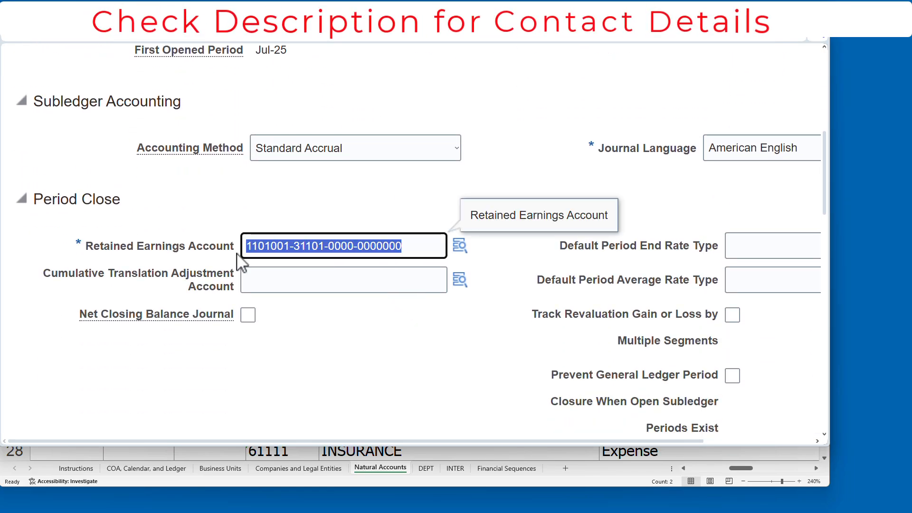
pyautogui.moveTo(83, 248); pyautogui.dragTo(238, 240)
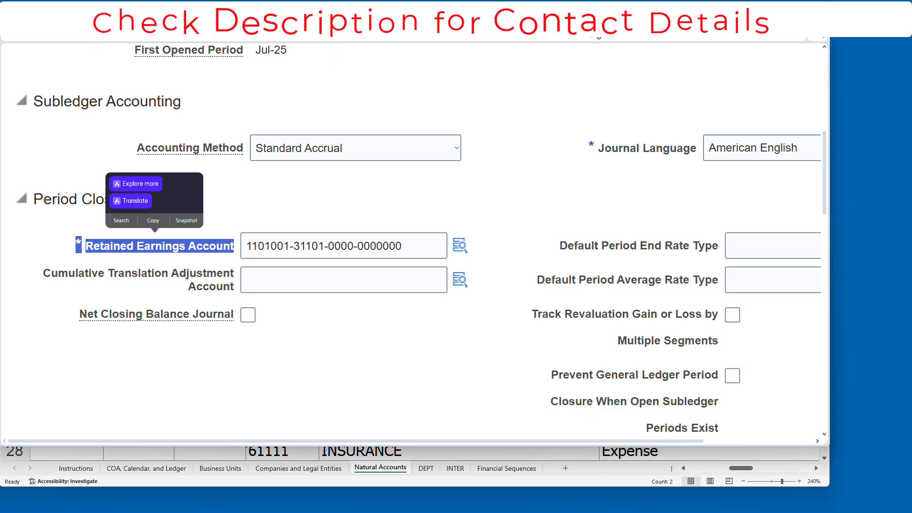
# - Compare the net assets account rows 31101 to 33131 with the fund values on the Companies and Legal Entities sheet
pyautogui.click(570, 485)
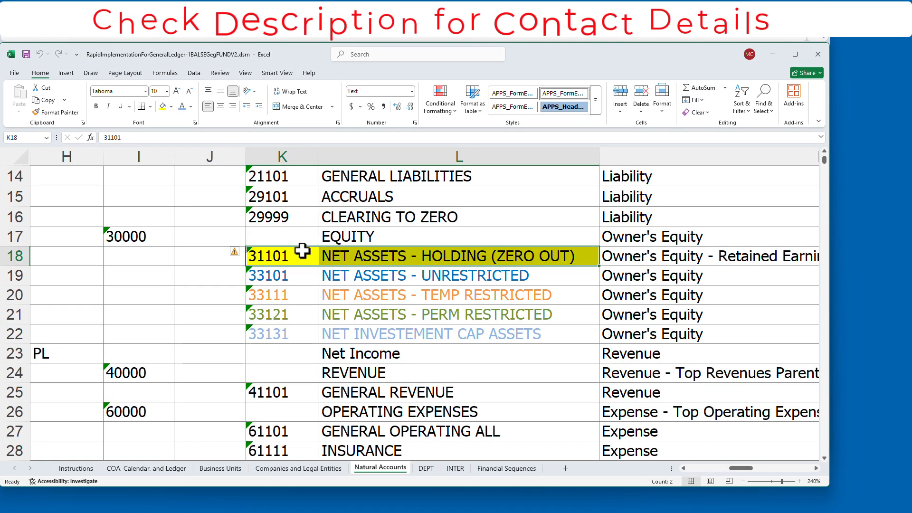
pyautogui.moveTo(291, 260); pyautogui.dragTo(550, 259)
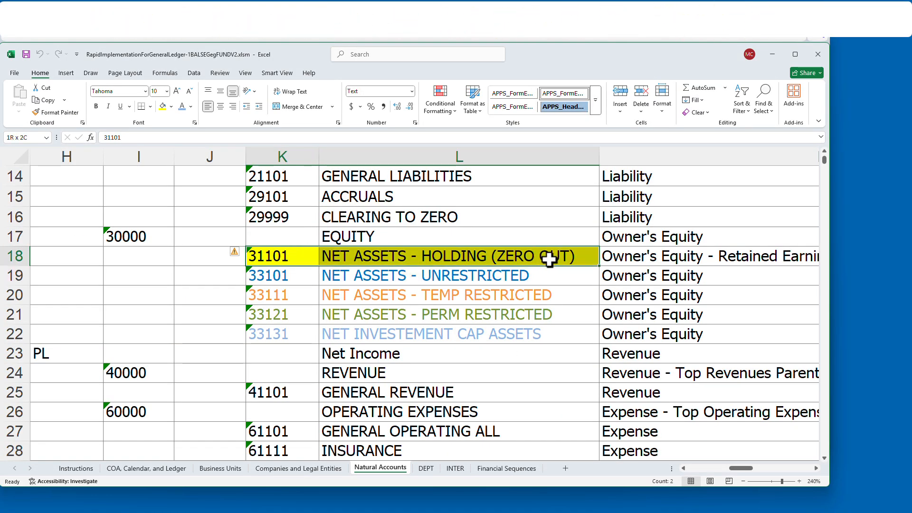
pyautogui.click(705, 259)
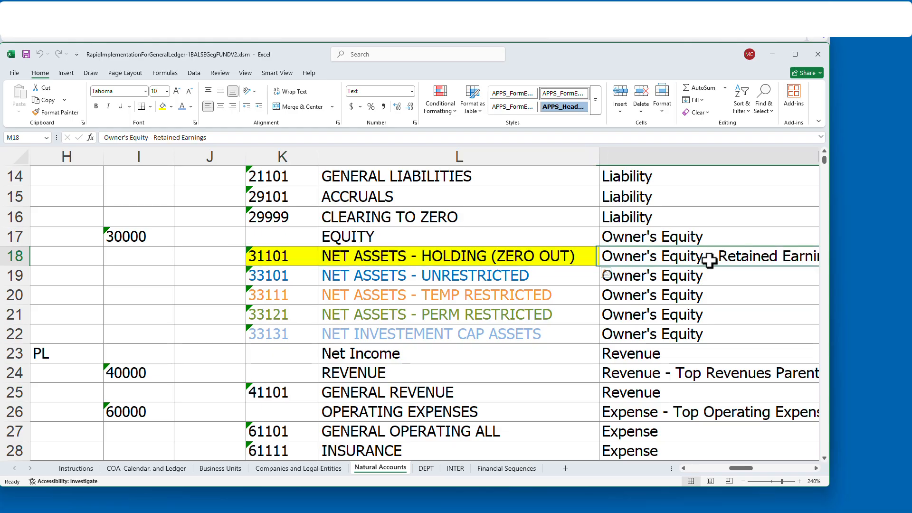
pyautogui.click(287, 275)
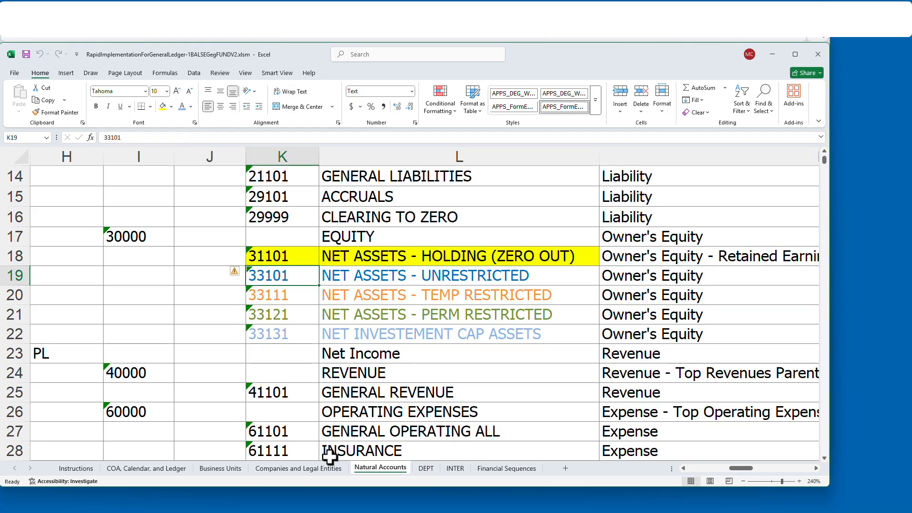
pyautogui.click(323, 468)
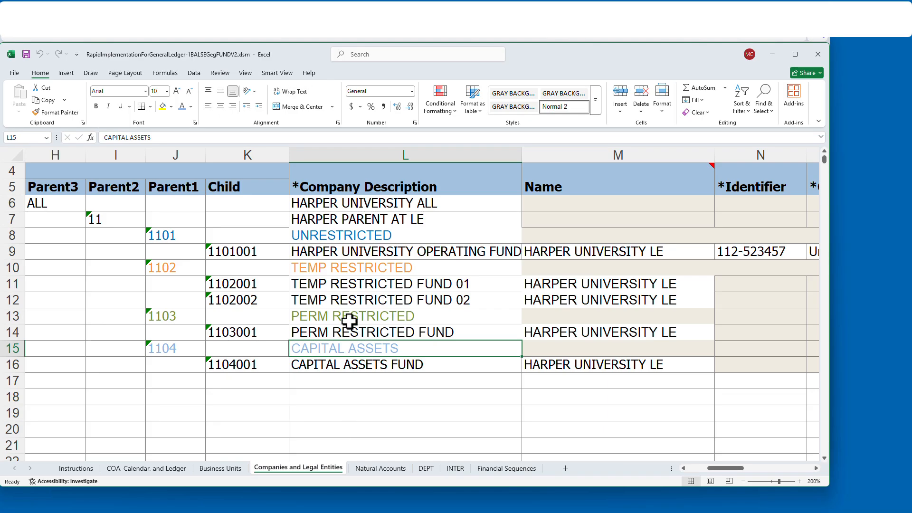
pyautogui.click(369, 235)
pyautogui.click(371, 267)
pyautogui.click(380, 469)
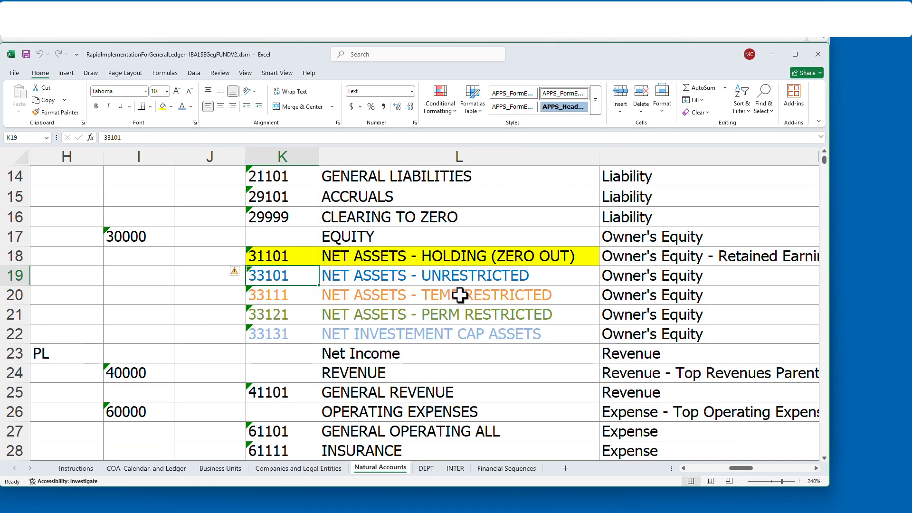
pyautogui.click(493, 295)
pyautogui.click(473, 317)
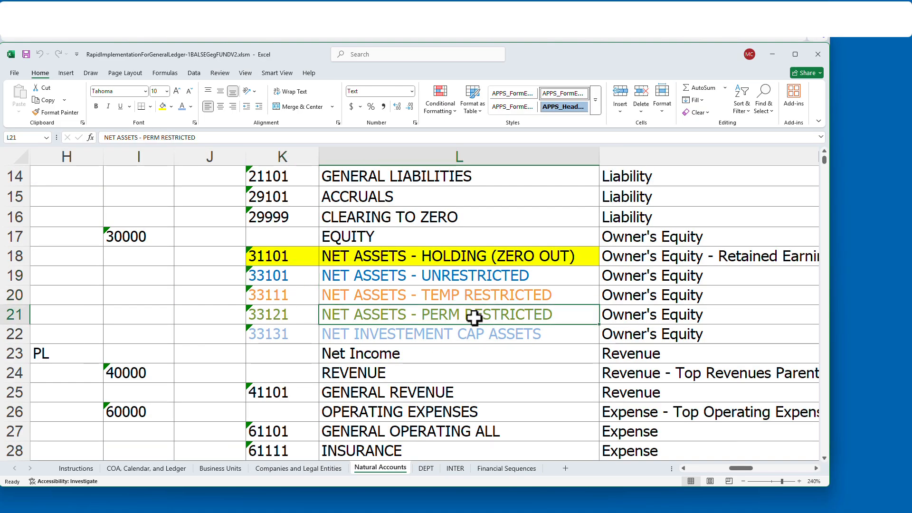
pyautogui.click(313, 468)
pyautogui.click(385, 315)
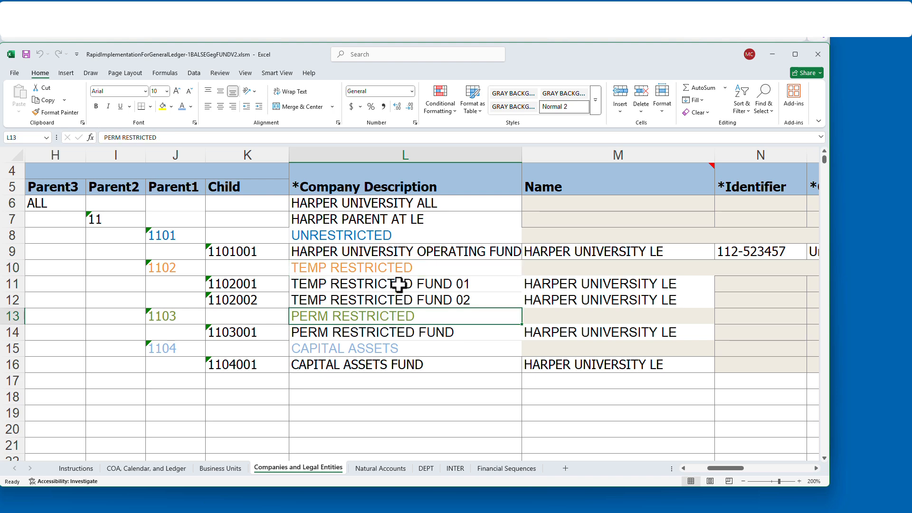
pyautogui.click(402, 269)
pyautogui.click(402, 350)
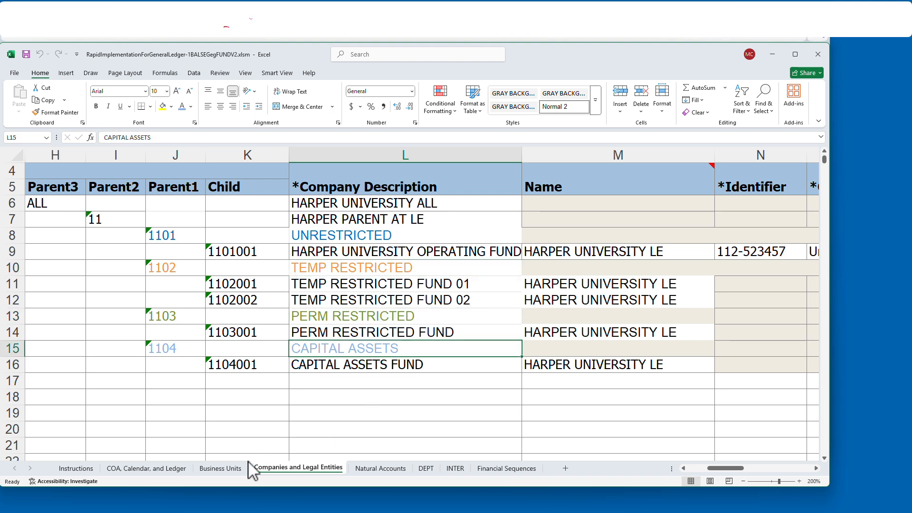
pyautogui.click(380, 467)
pyautogui.click(459, 338)
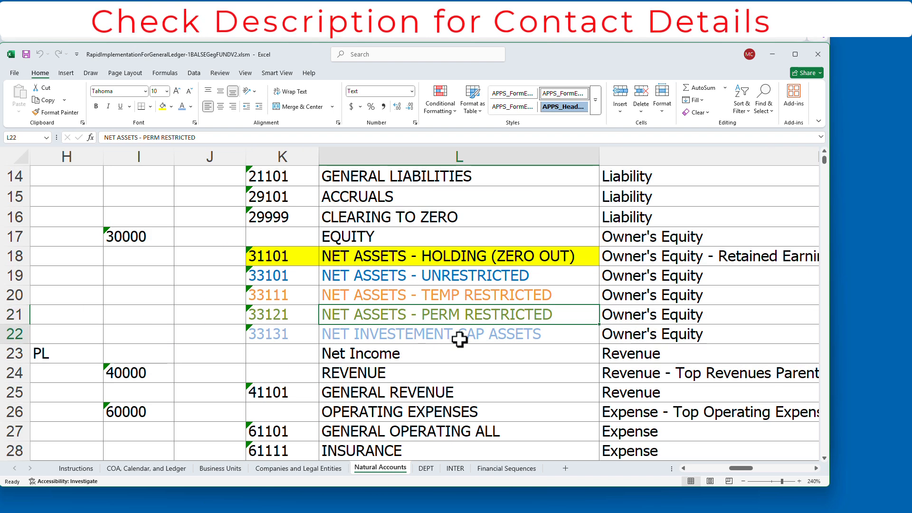
pyautogui.moveTo(279, 276); pyautogui.dragTo(280, 334)
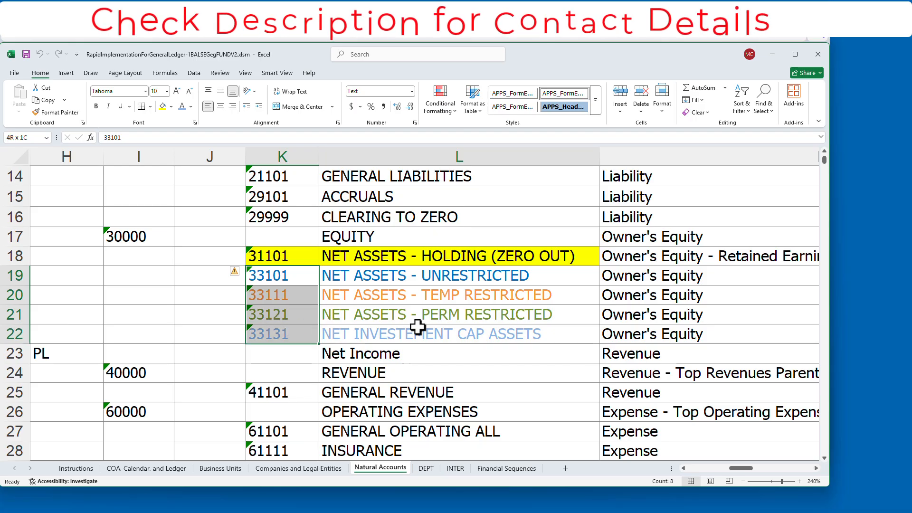
pyautogui.moveTo(418, 327); pyautogui.dragTo(502, 326)
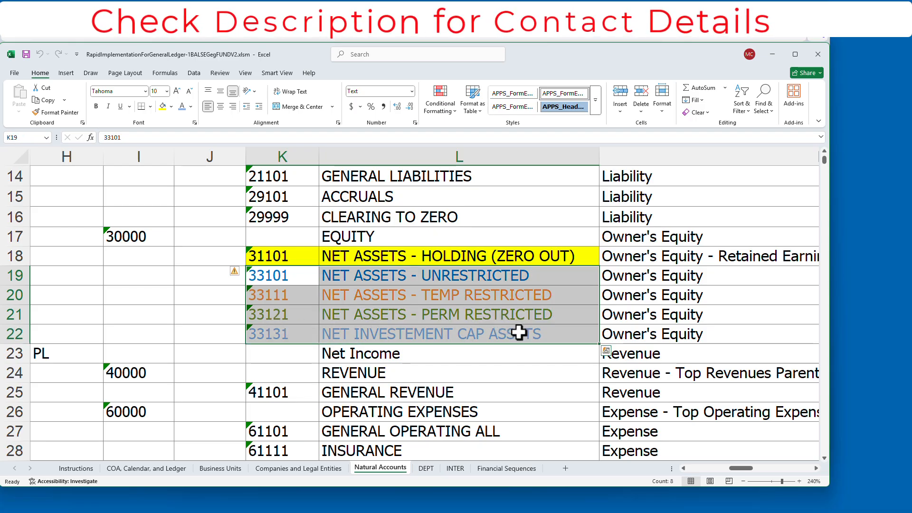
# - Return to the ledger options page, reset its zoom, and cancel out of it without saving
pyautogui.click(772, 55)
pyautogui.click(544, 115)
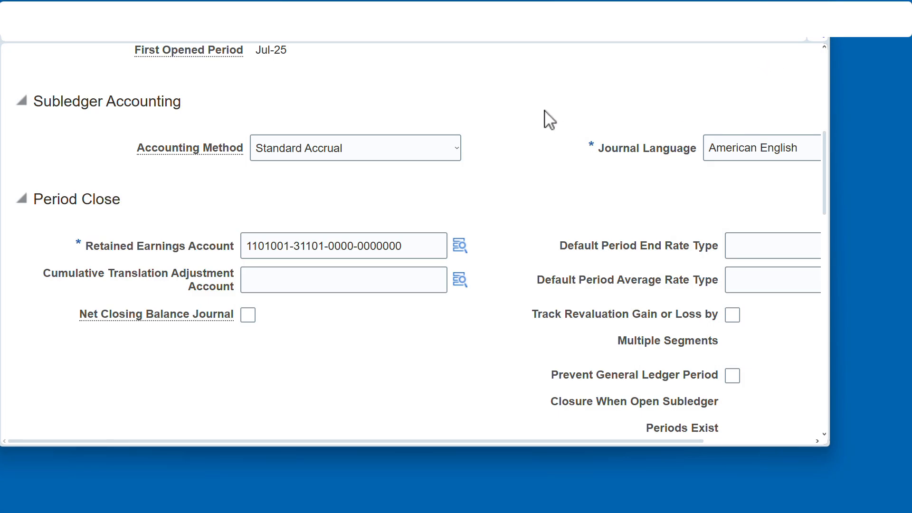
pyautogui.hotkey('ctrl', '-')
pyautogui.hotkey('ctrl', '-')
pyautogui.hotkey('ctrl', '-')
pyautogui.click(680, 56)
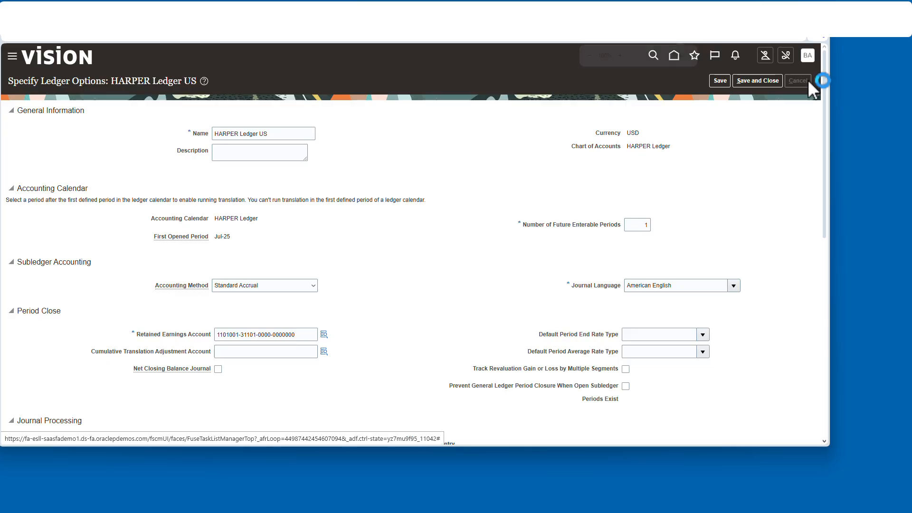
pyautogui.click(806, 80)
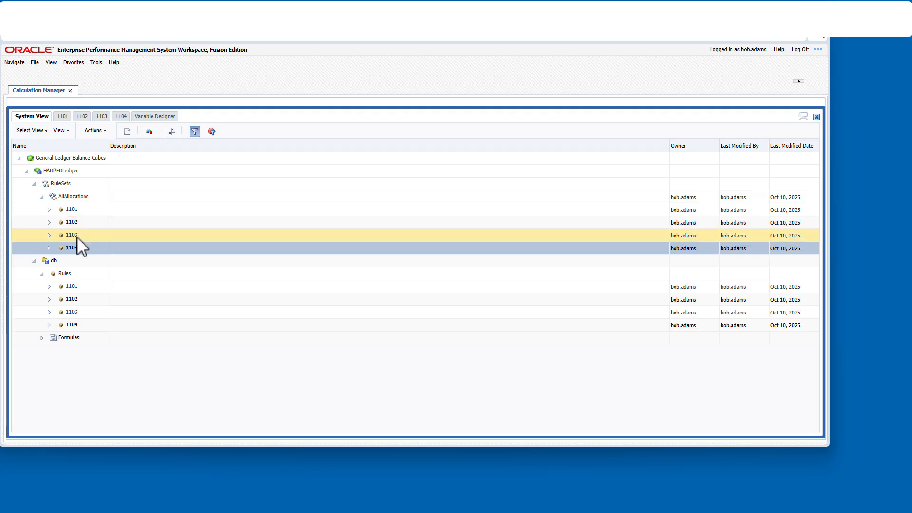
# - Open the 1101 allocation rule and review the Period variable in the Variable Designer
pyautogui.click(154, 209)
pyautogui.click(138, 117)
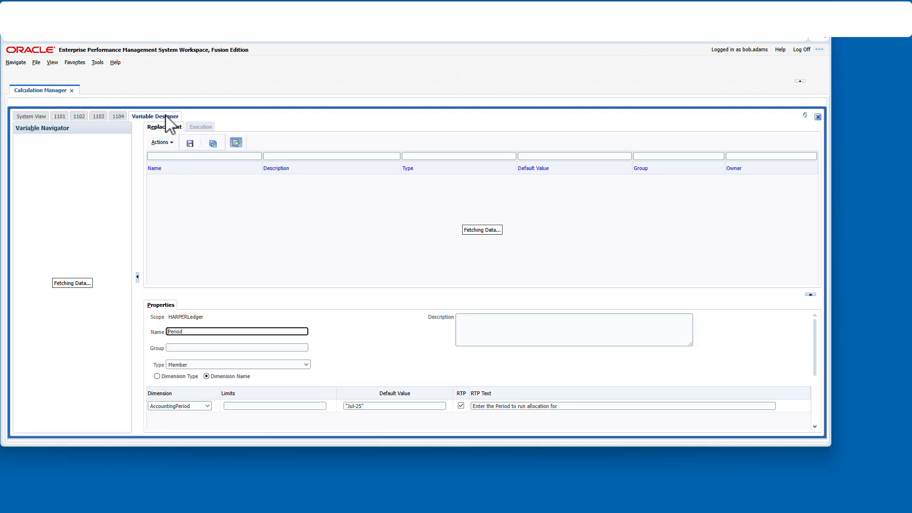
pyautogui.click(200, 181)
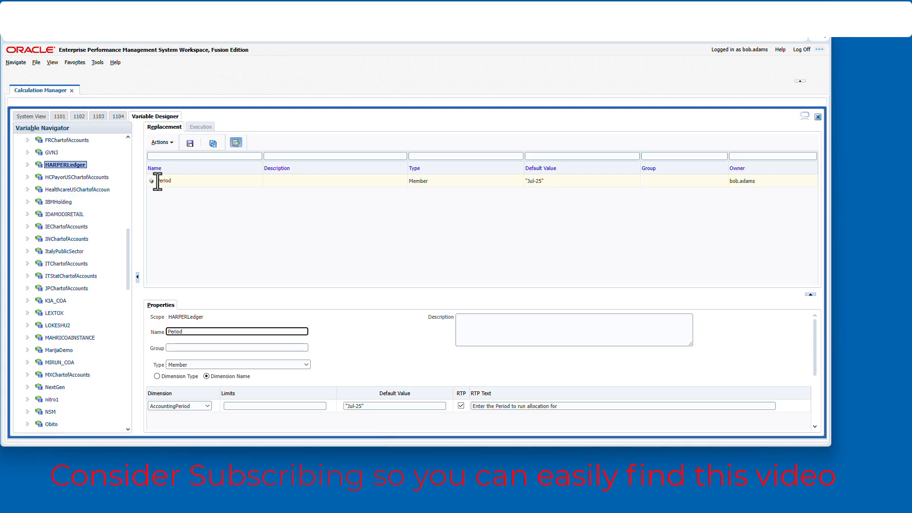
# - Inspect the point of view step of rule 1101 and its AccountingPeriod variable selection, then cancel the variable selector
pyautogui.click(60, 117)
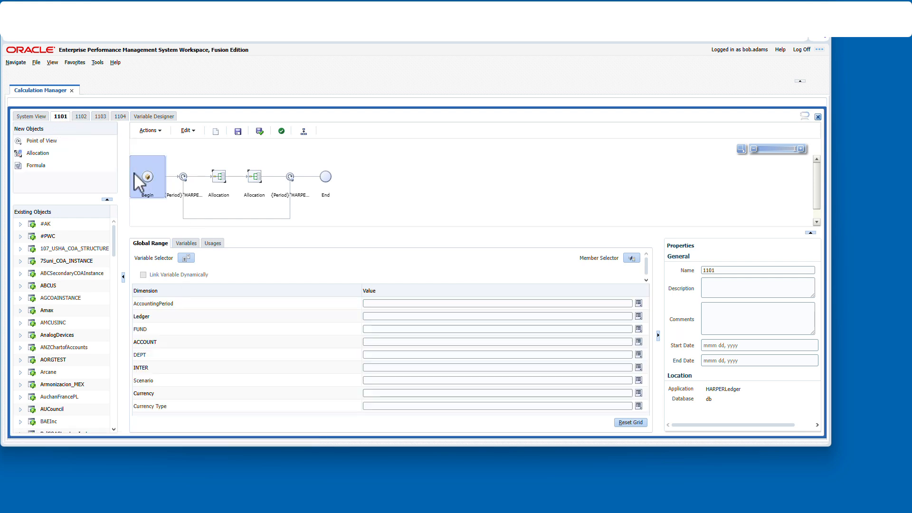
pyautogui.click(189, 190)
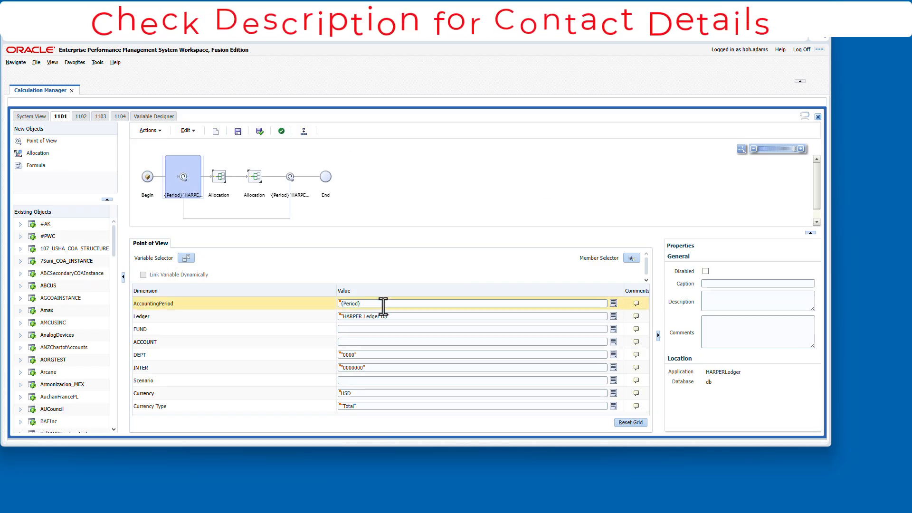
pyautogui.click(633, 258)
pyautogui.click(642, 276)
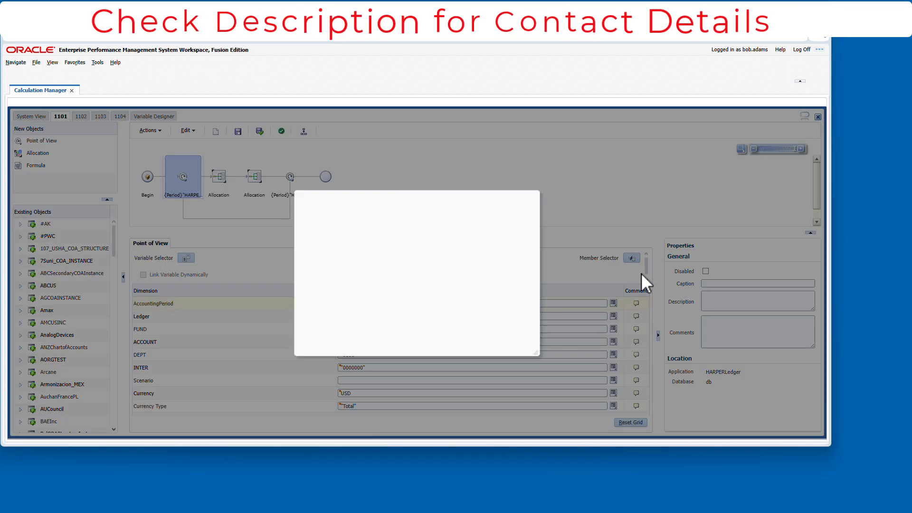
pyautogui.click(339, 207)
pyautogui.click(339, 218)
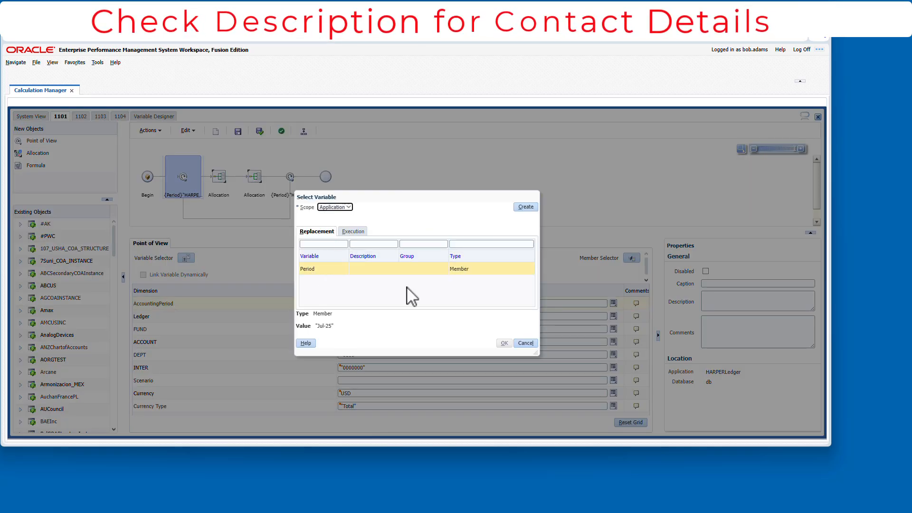
pyautogui.click(531, 342)
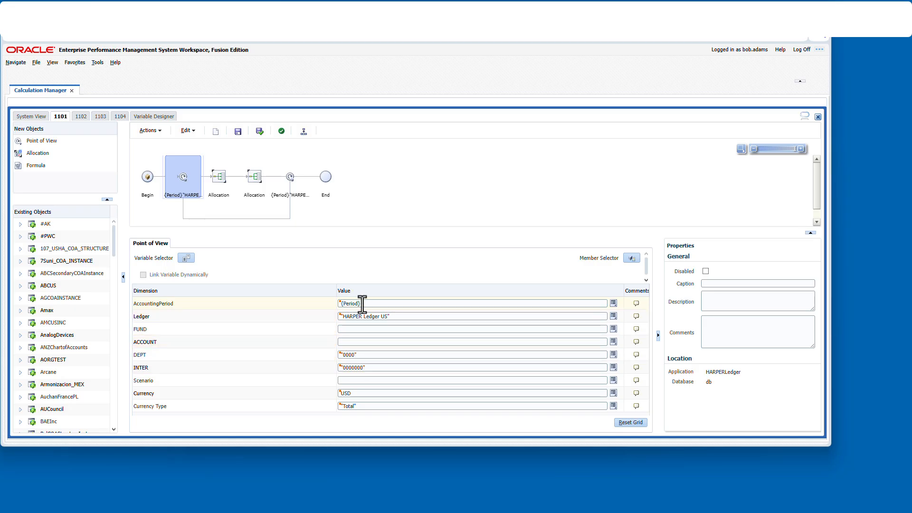
# - Open the first Allocation step of rule 1101 in the Allocate Wizard and move on to its Source page
pyautogui.click(219, 196)
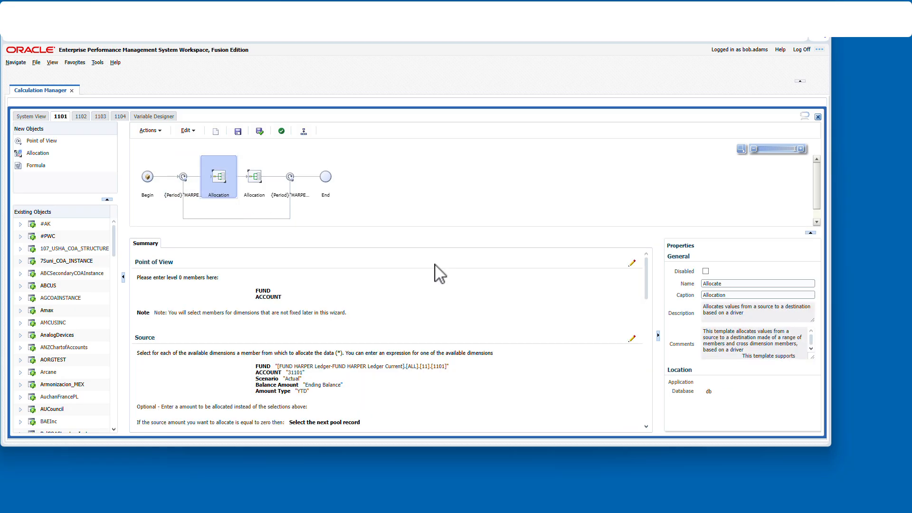
pyautogui.scroll(-5, 575, 335)
pyautogui.scroll(5, 570, 334)
pyautogui.doubleClick(220, 190)
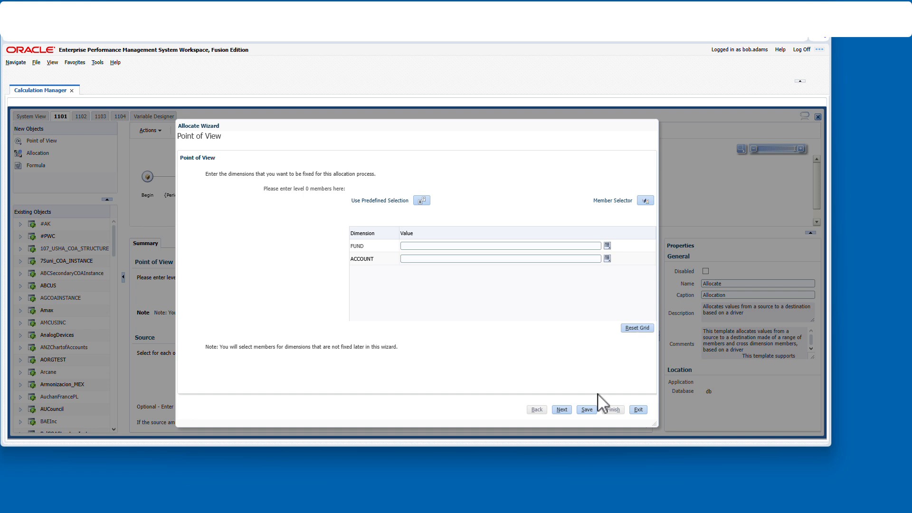
pyautogui.click(562, 409)
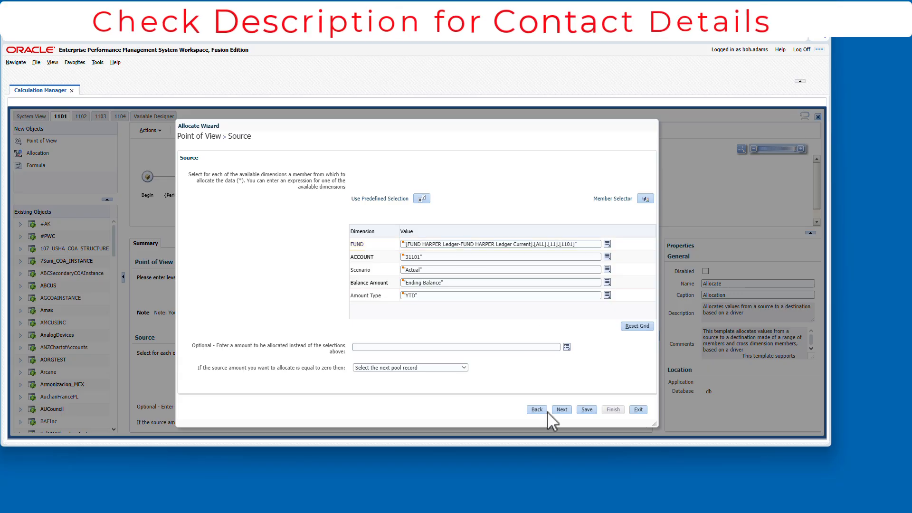
# - Advance the Allocate Wizard to the Target page and inspect the target ACCOUNT member in the Member Selector, then cancel it
pyautogui.click(561, 409)
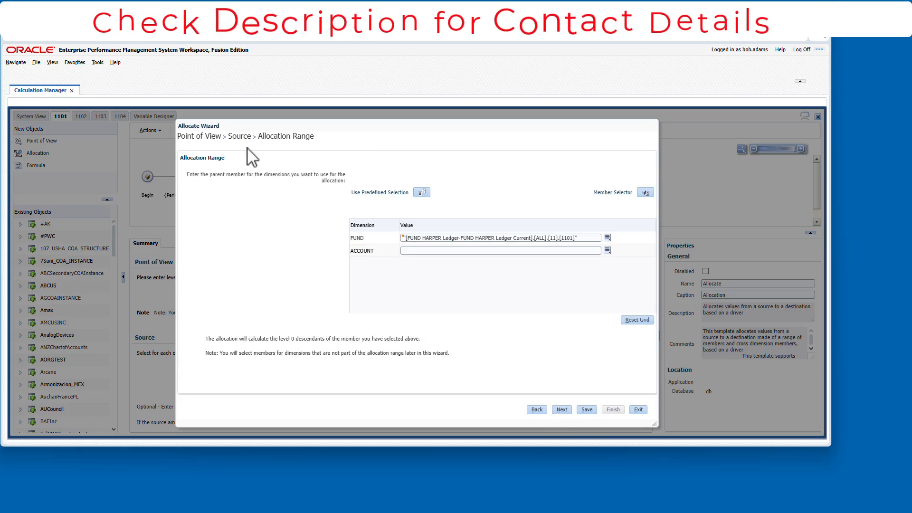
pyautogui.click(561, 409)
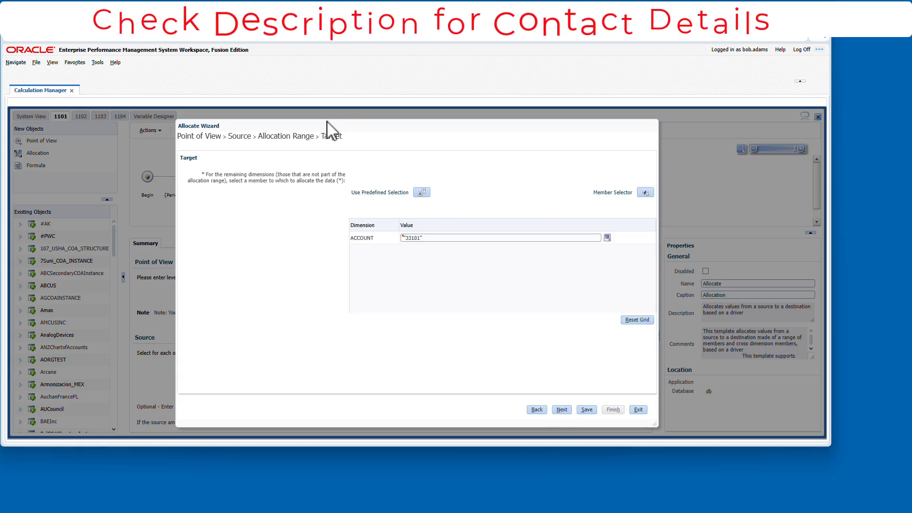
pyautogui.click(606, 237)
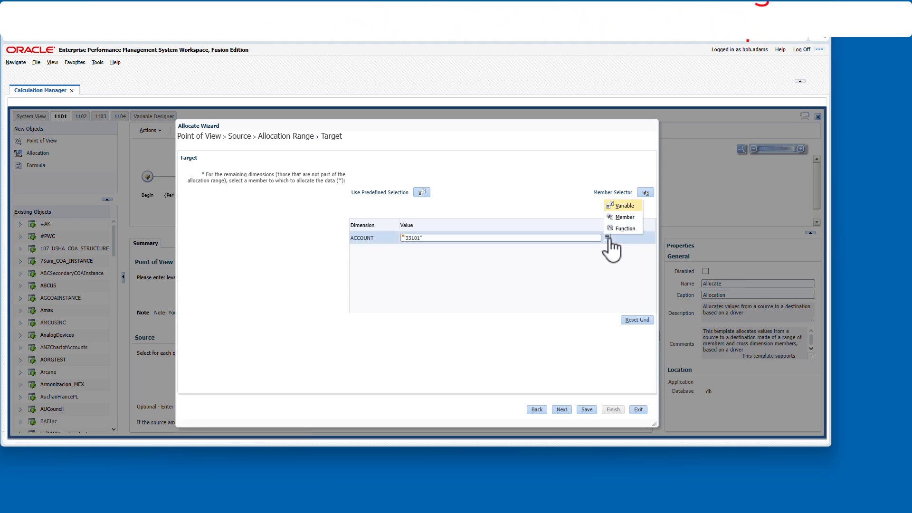
pyautogui.click(623, 217)
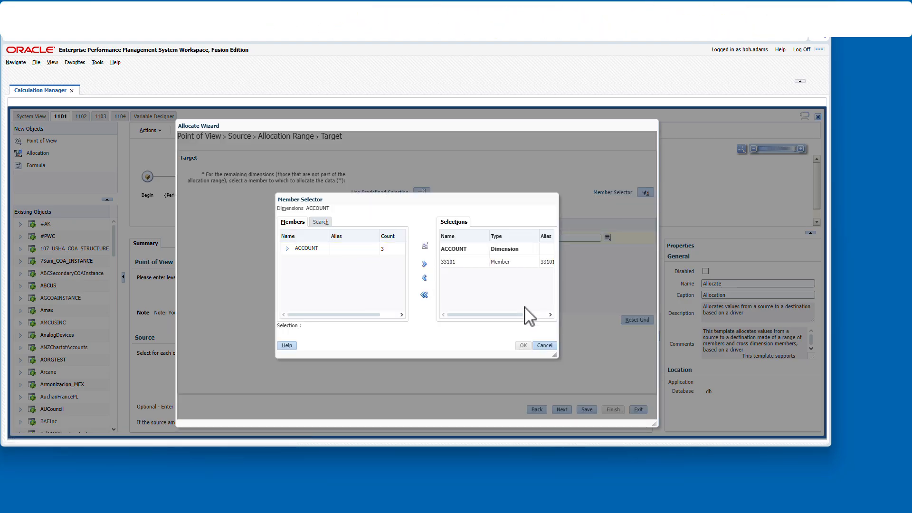
pyautogui.moveTo(508, 315); pyautogui.dragTo(533, 315)
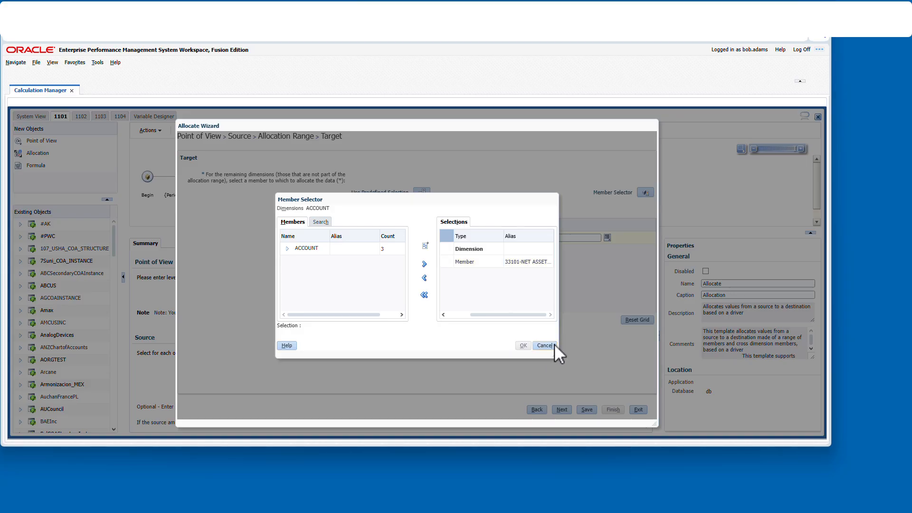
pyautogui.click(550, 346)
# - Move to the Offset page and inspect the offset FUND and ACCOUNT values, viewing the ACCOUNT member in the Member Selector
pyautogui.click(561, 409)
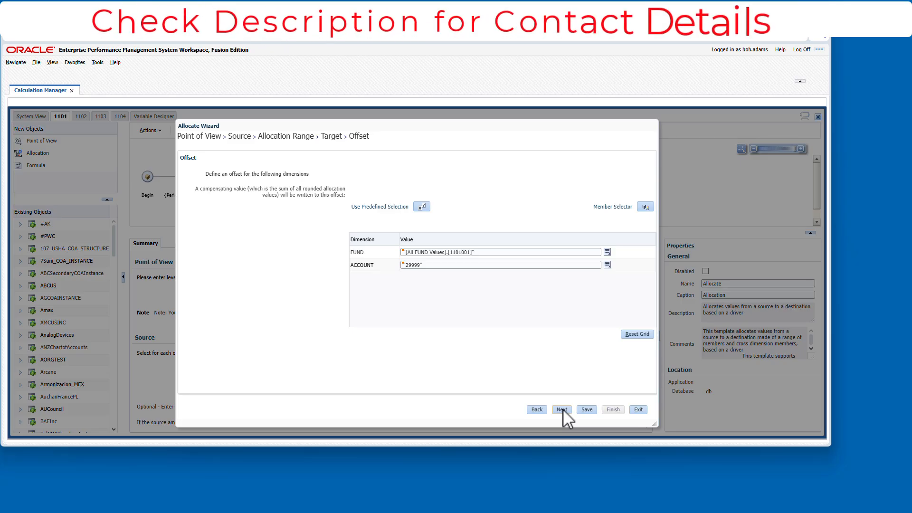
pyautogui.click(459, 252)
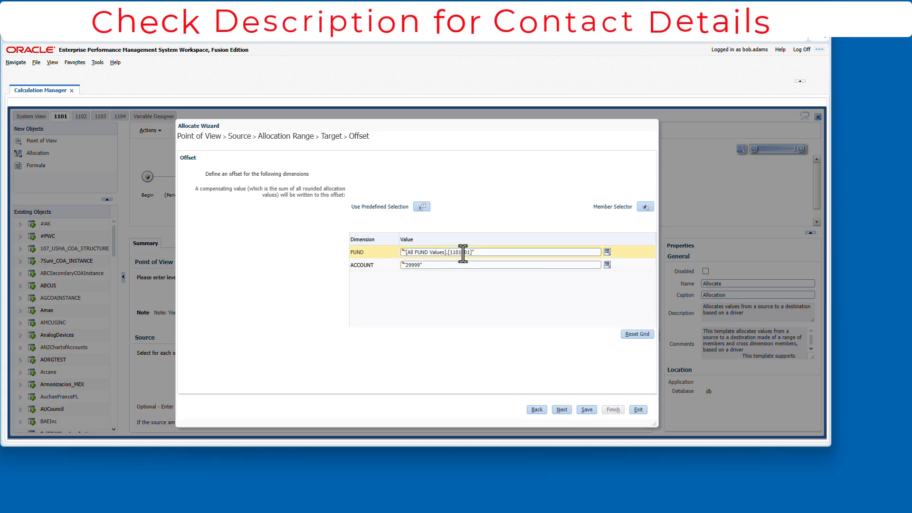
pyautogui.click(433, 264)
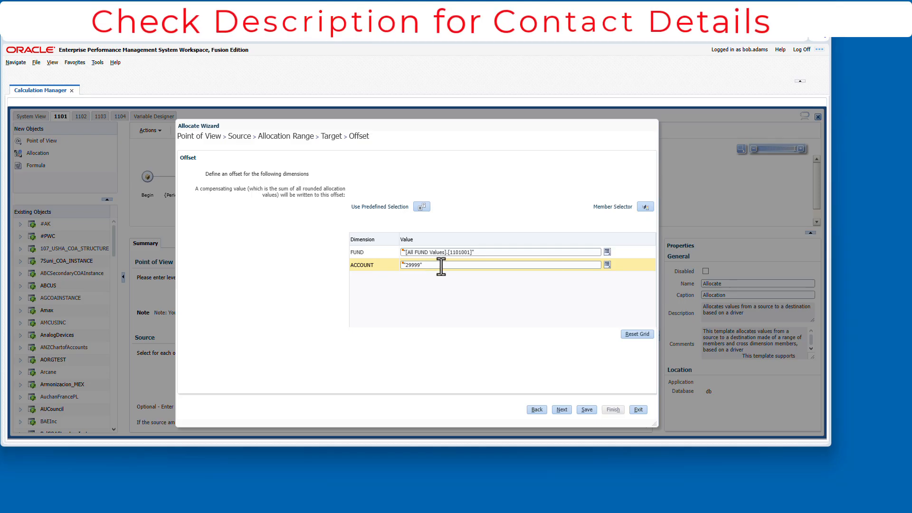
pyautogui.click(607, 265)
pyautogui.click(624, 244)
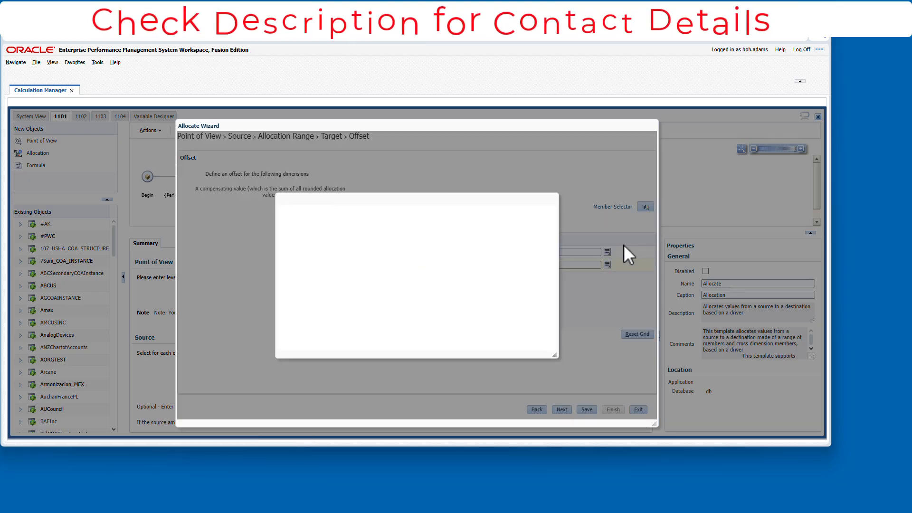
pyautogui.click(530, 261)
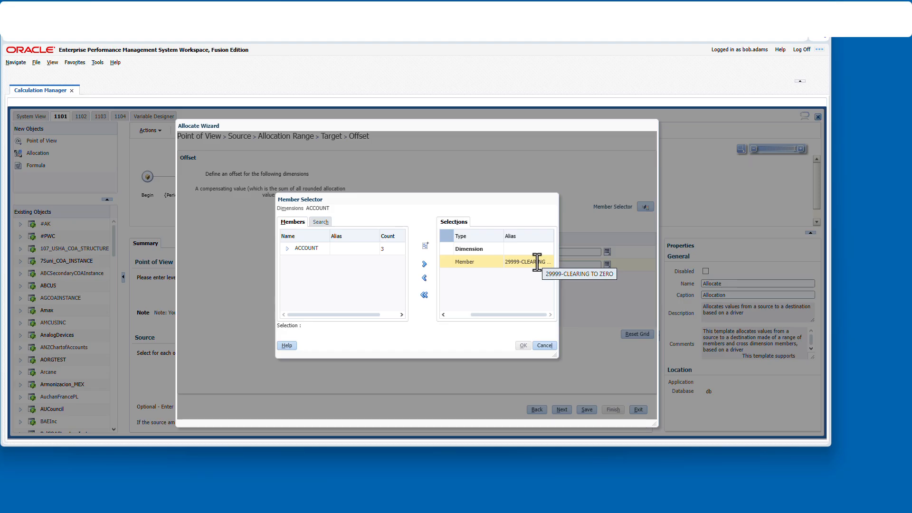
pyautogui.click(562, 409)
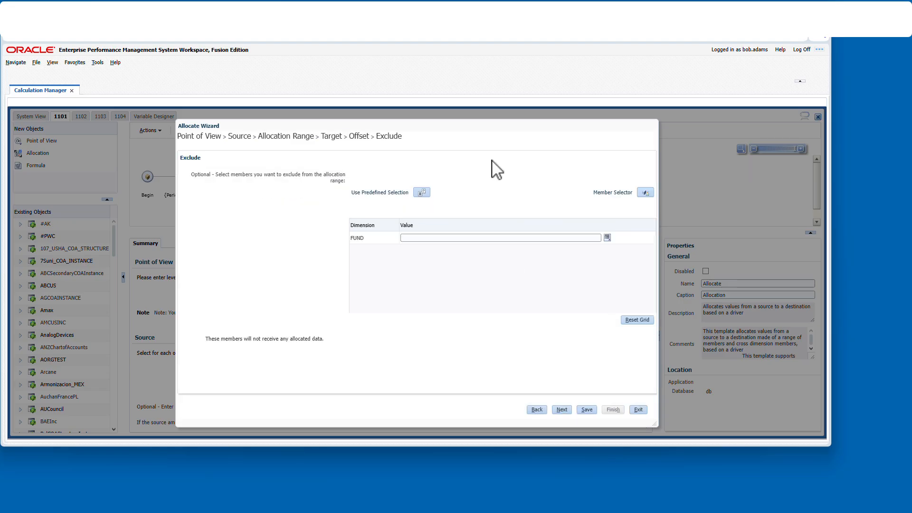
# - Page through the Exclude, Basis, Basis - Options and Rounding pages of the first allocation, then finish the wizard
pyautogui.click(562, 410)
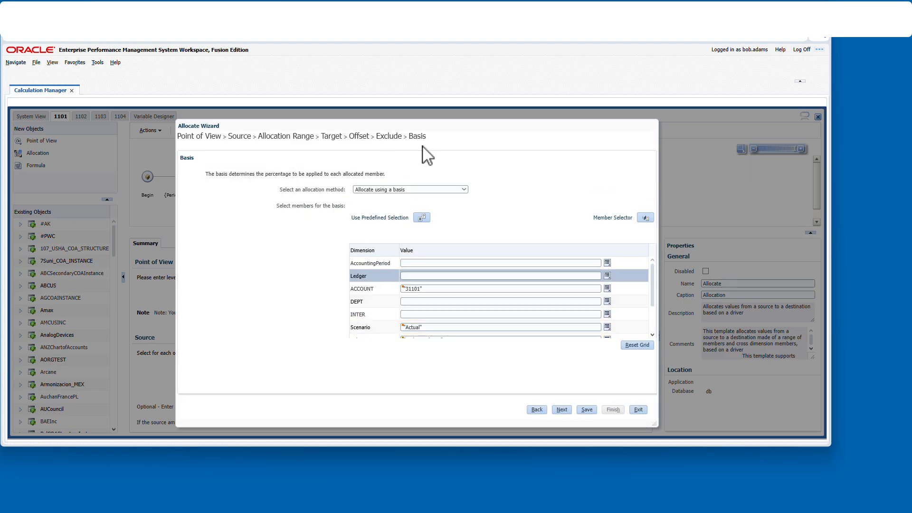
pyautogui.click(652, 335)
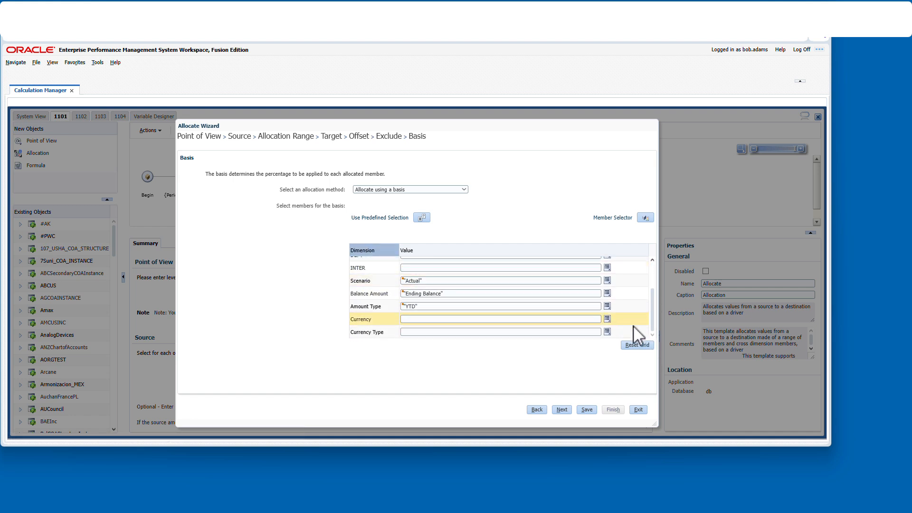
pyautogui.scroll(3, 653, 260)
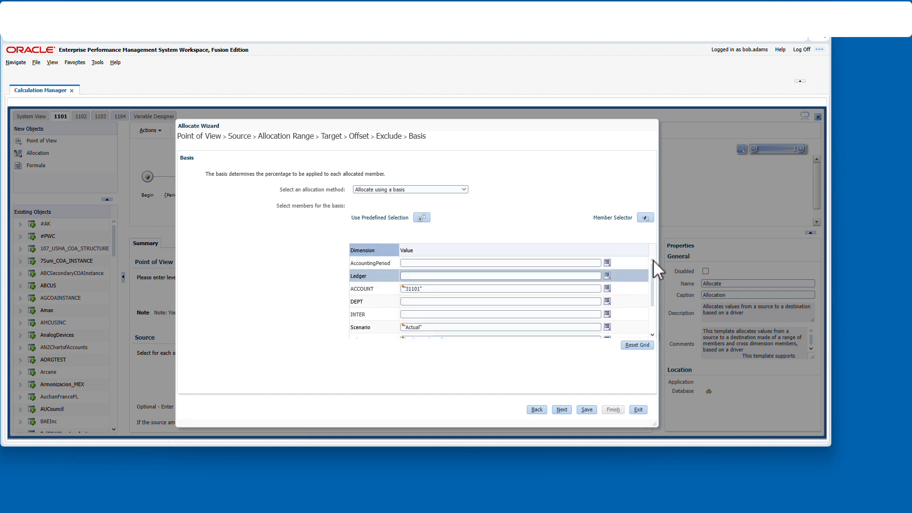
pyautogui.click(561, 408)
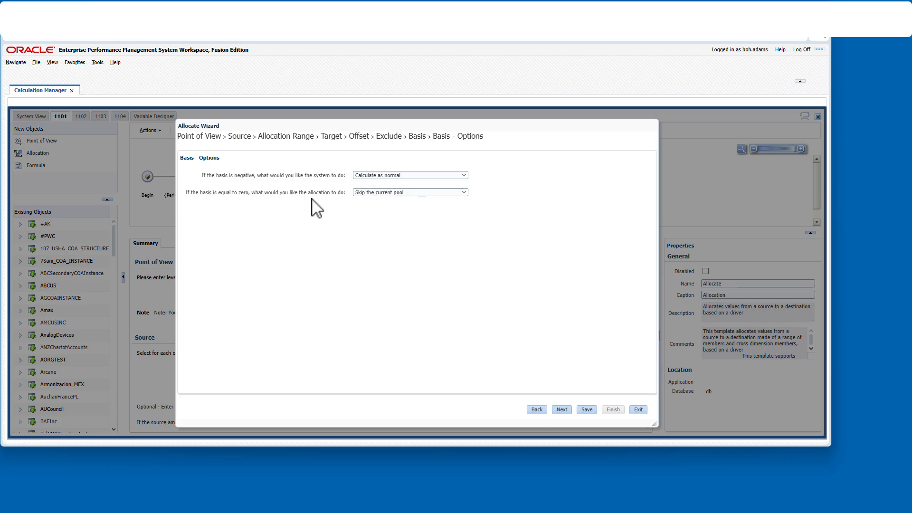
pyautogui.click(403, 213)
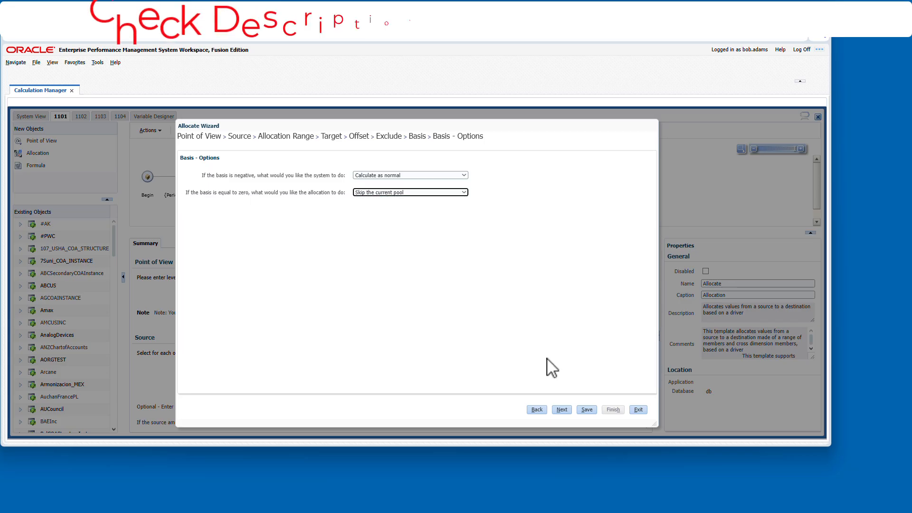
pyautogui.click(562, 409)
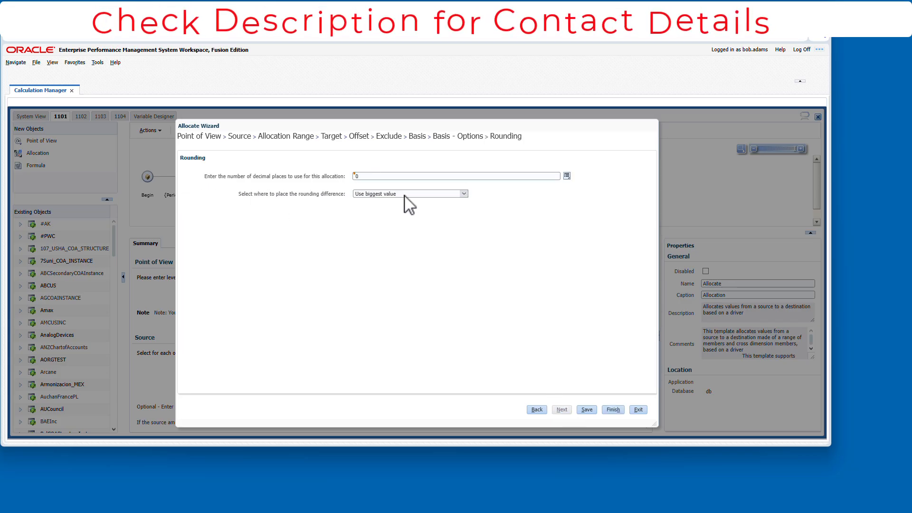
pyautogui.click(613, 410)
pyautogui.click(259, 182)
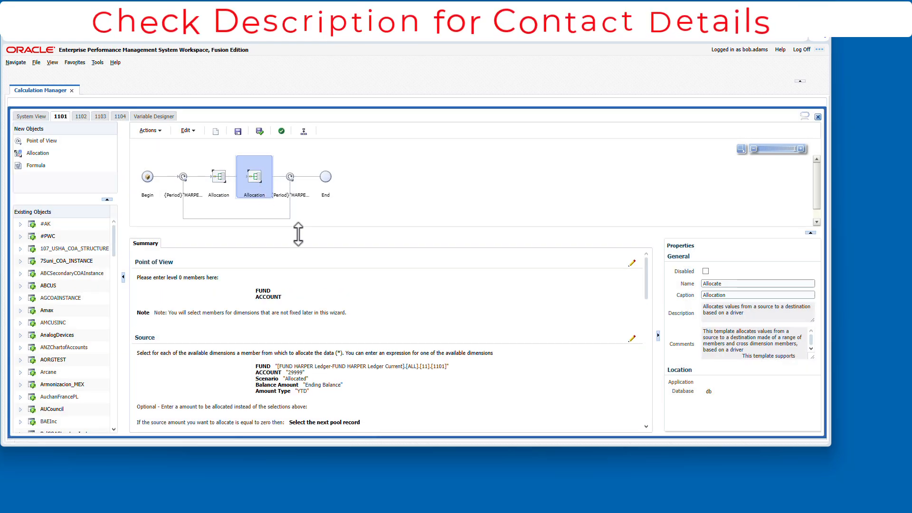
# - Open the second Allocation step of rule 1101 and page through all its wizard pages to Rounding, then exit
pyautogui.doubleClick(252, 190)
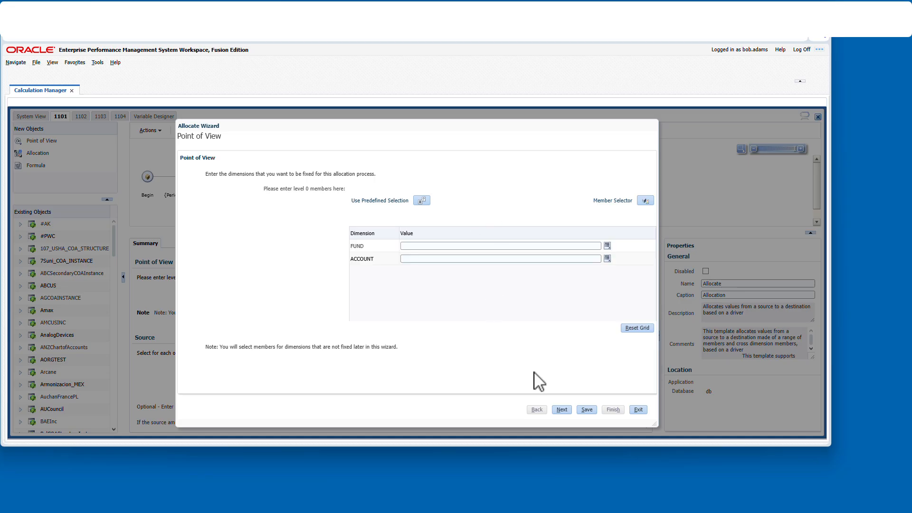
pyautogui.click(563, 410)
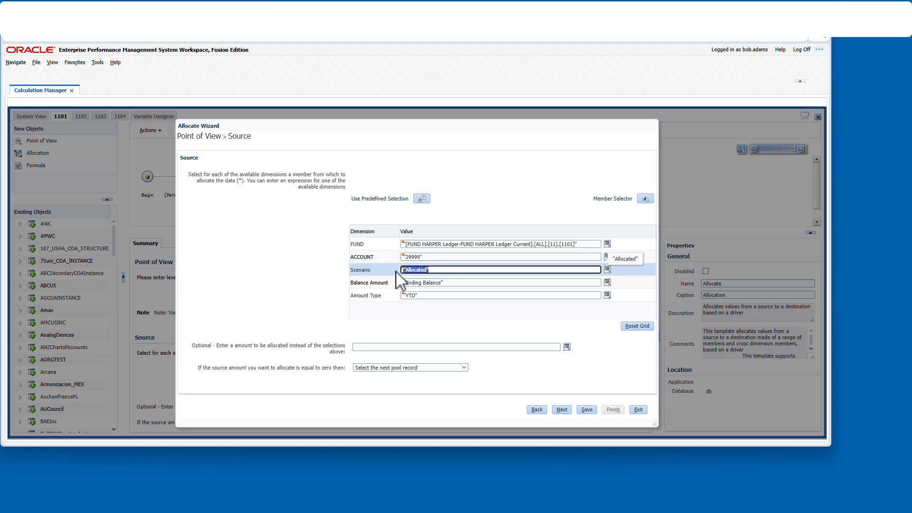
pyautogui.click(565, 410)
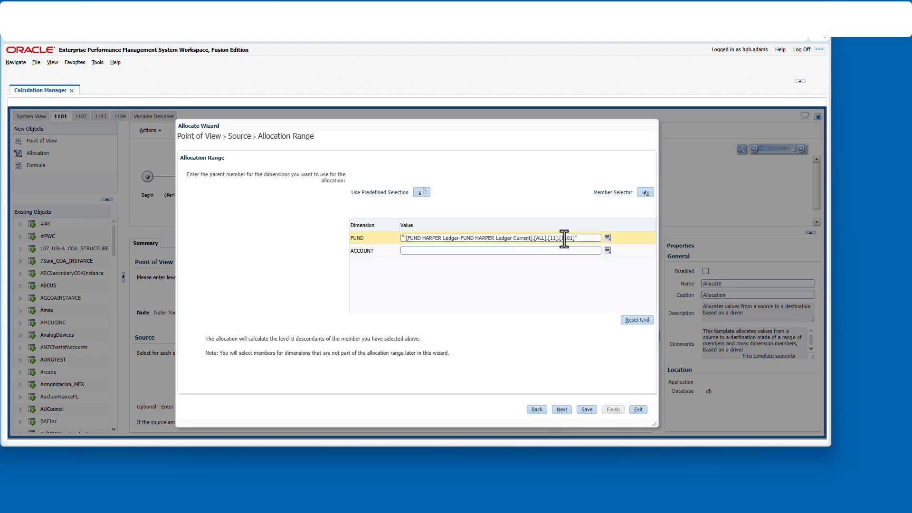
pyautogui.click(561, 409)
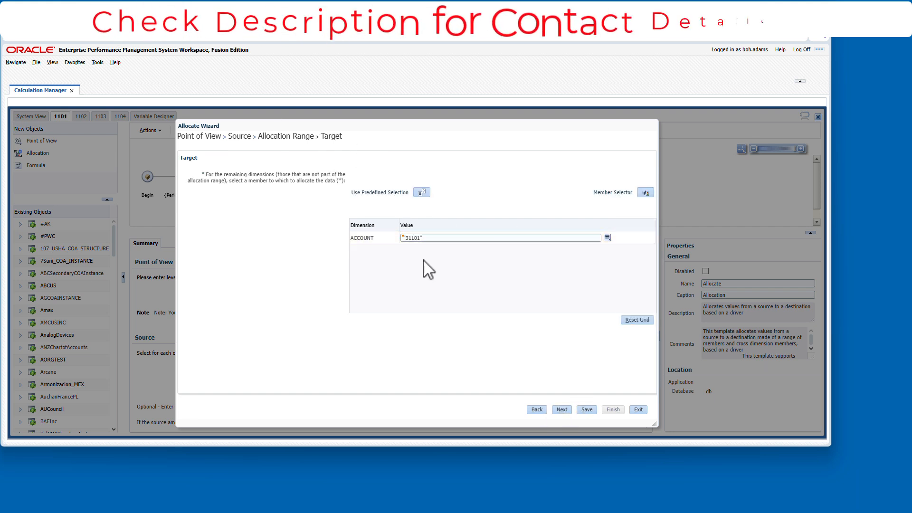
pyautogui.click(562, 410)
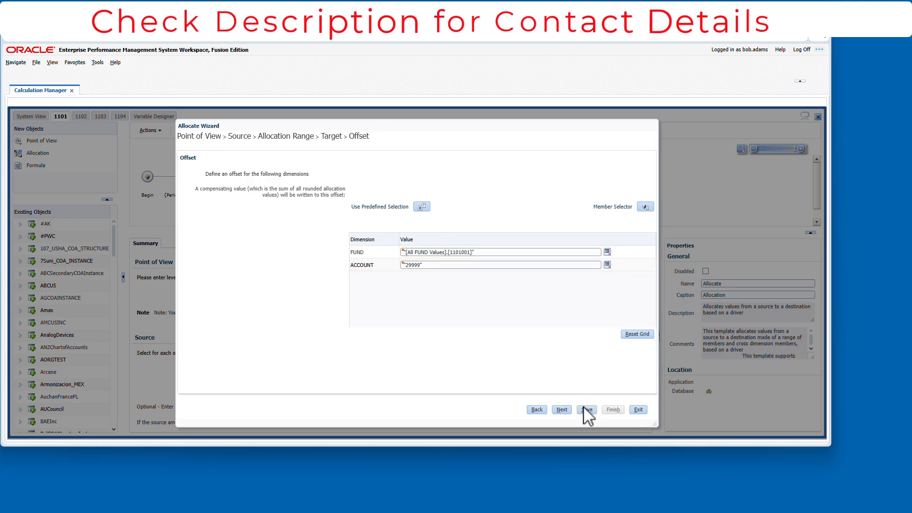
pyautogui.click(564, 410)
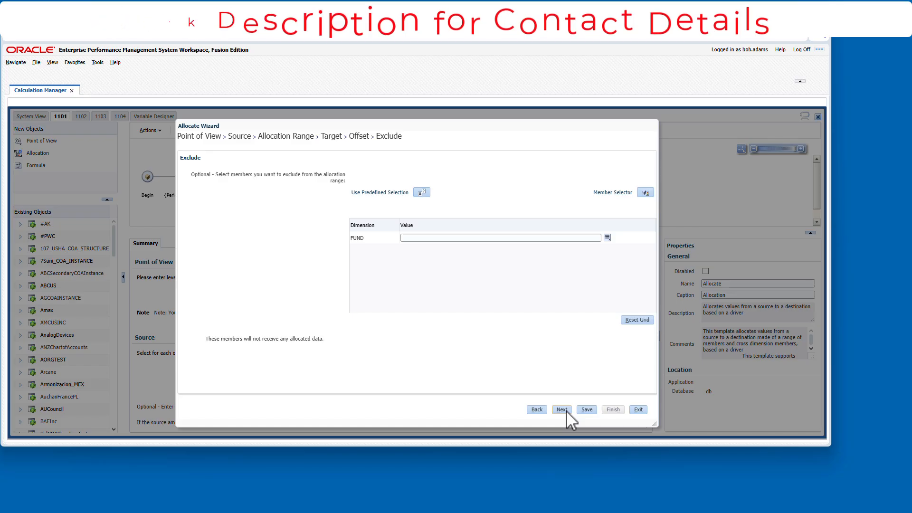
pyautogui.click(562, 410)
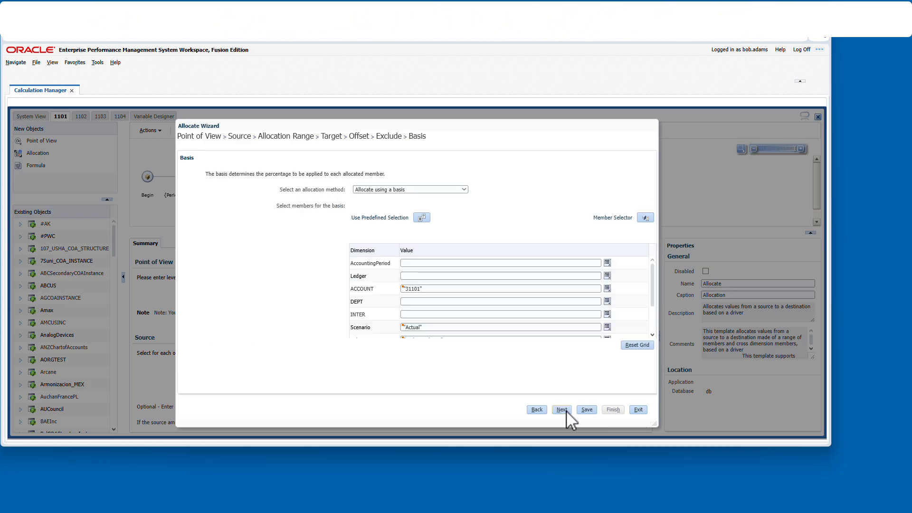
pyautogui.click(652, 334)
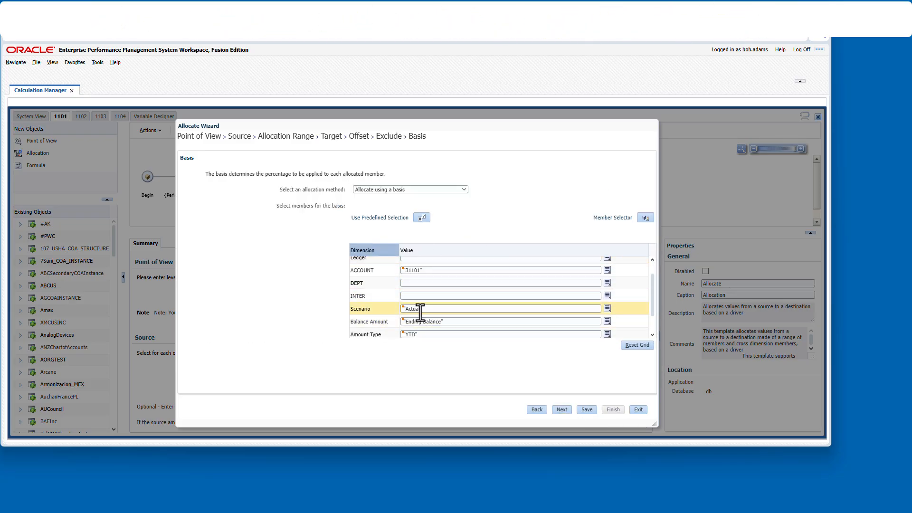
pyautogui.click(562, 410)
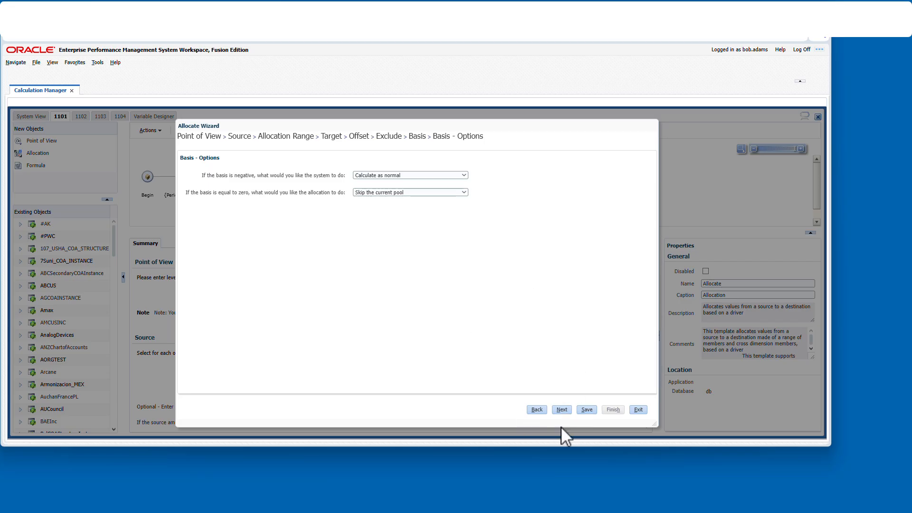
pyautogui.click(563, 410)
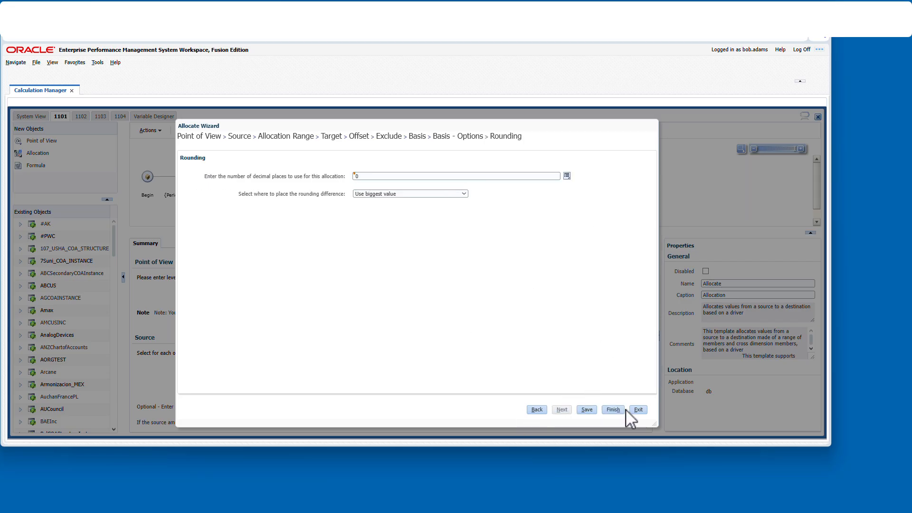
pyautogui.click(639, 408)
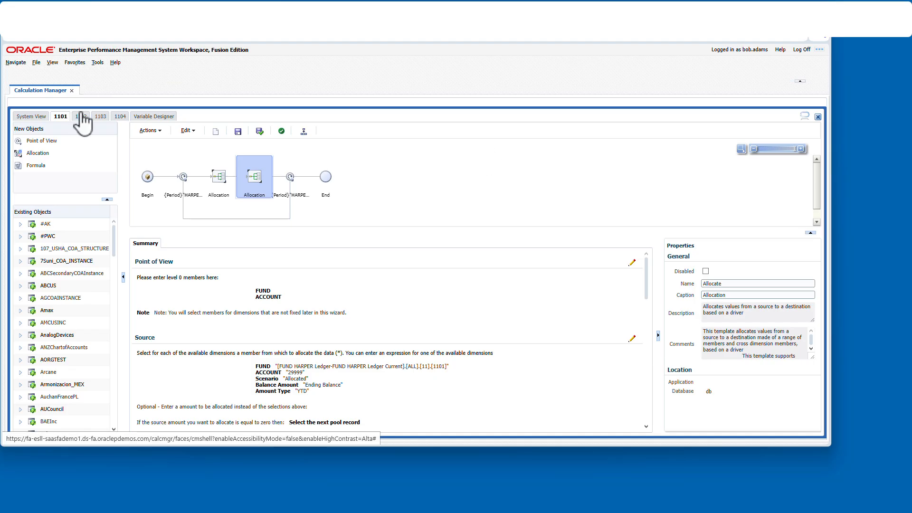
# - Glance at the 1104 rule tab and the Variable Designer's Period variable
pyautogui.click(120, 117)
pyautogui.click(133, 117)
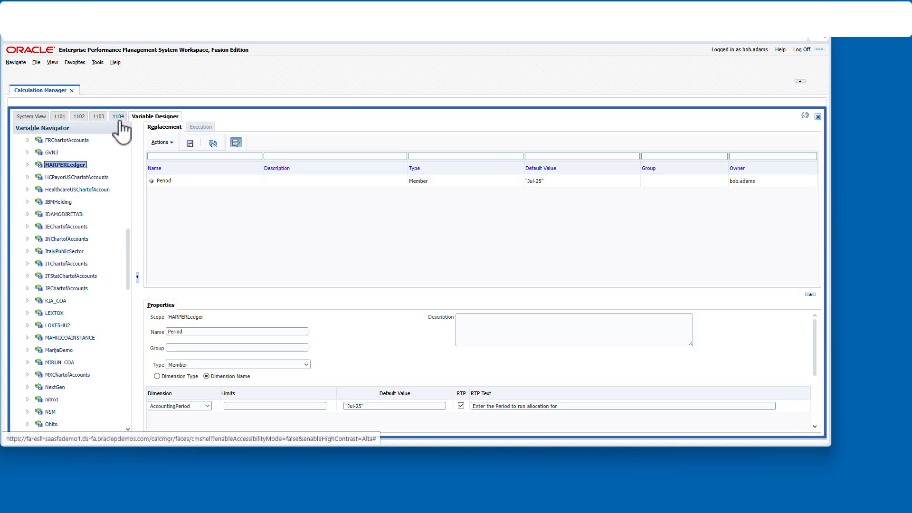
pyautogui.click(122, 118)
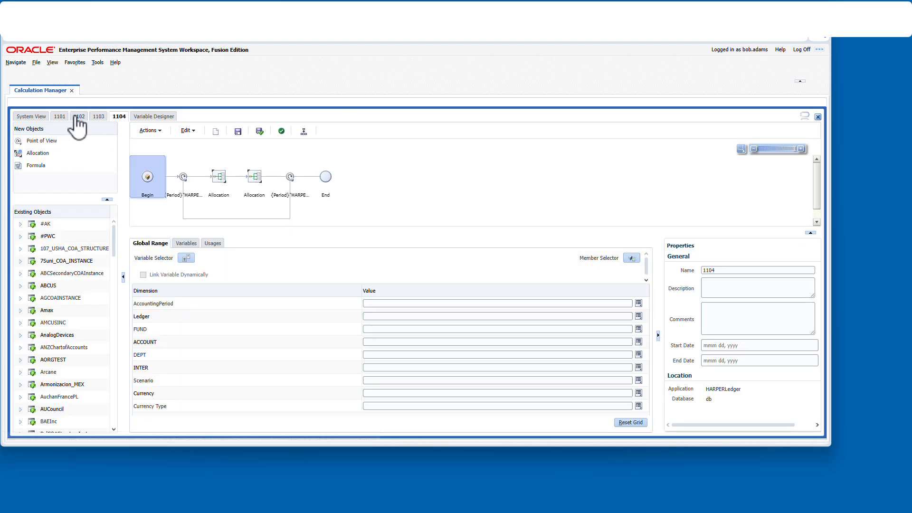
# - Open rule 1102, select its first Allocation step, and scroll through that step's summary
pyautogui.click(78, 116)
pyautogui.click(183, 195)
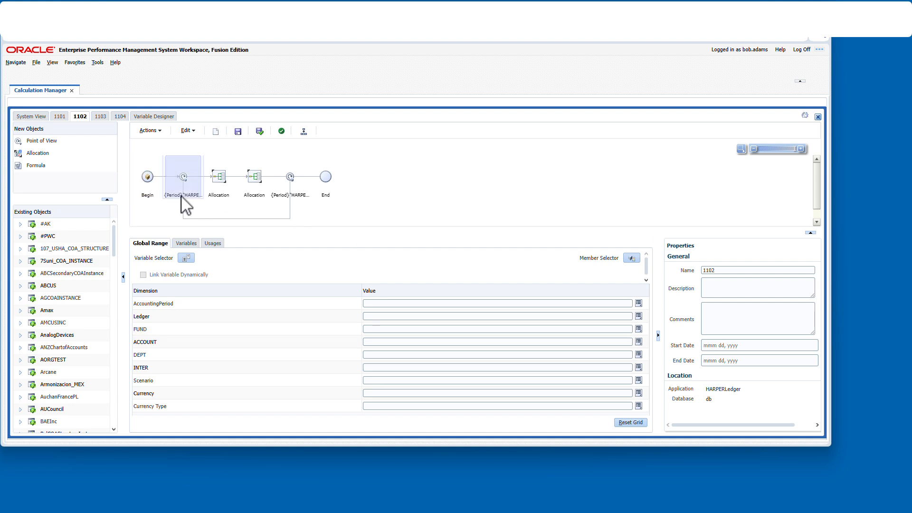
pyautogui.click(219, 183)
pyautogui.scroll(-1, 441, 273)
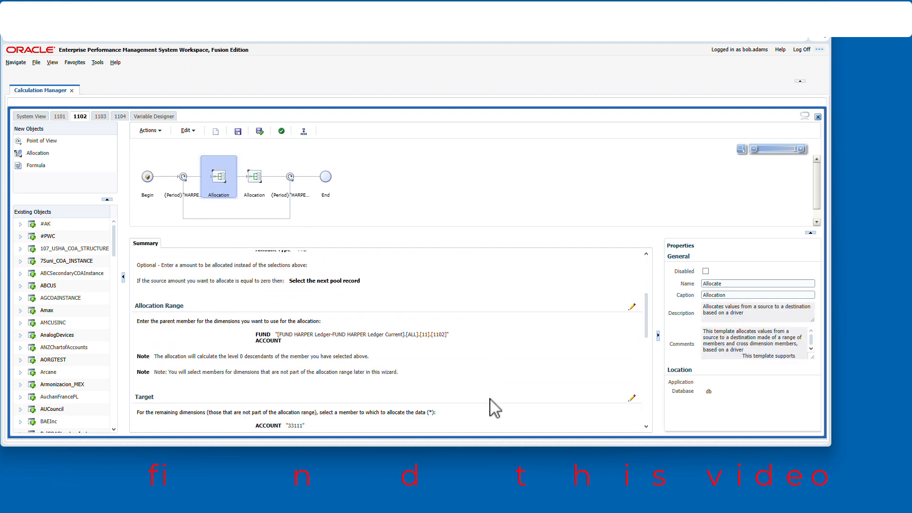
pyautogui.scroll(-2, 482, 379)
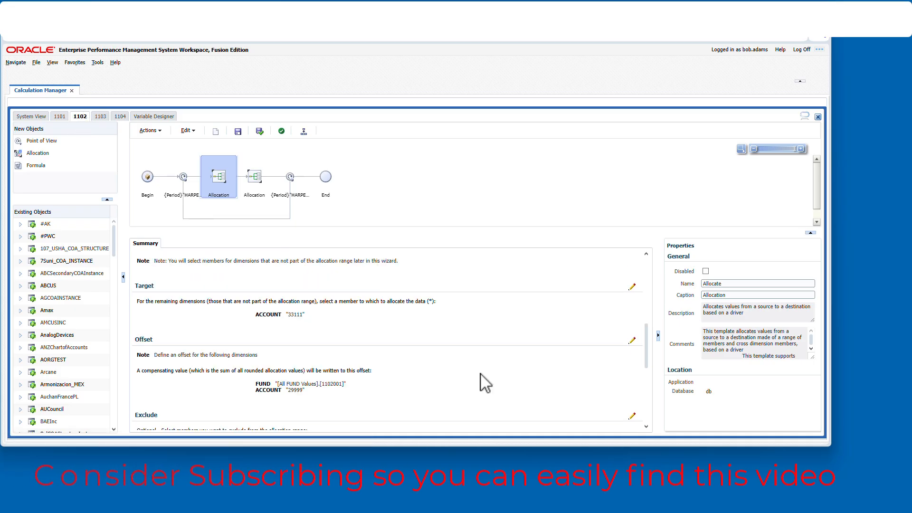
pyautogui.scroll(-2, 298, 333)
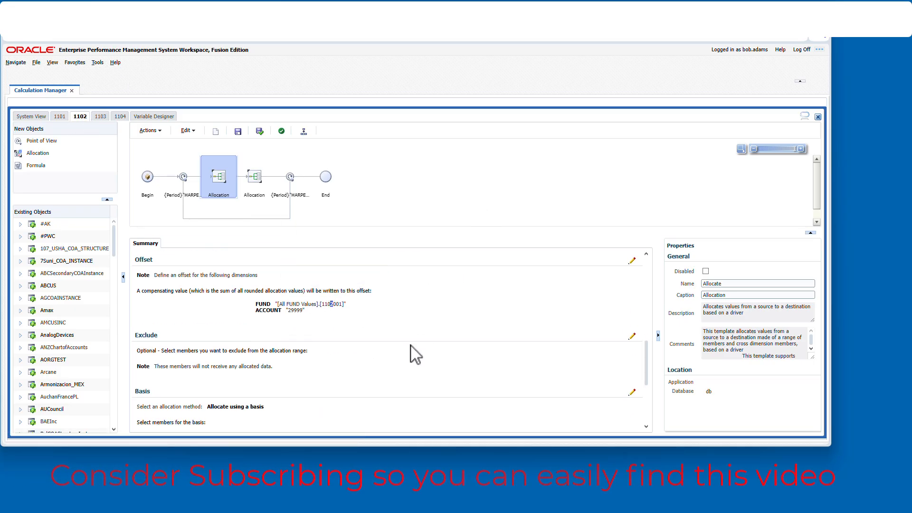
# - Select rule 1102's second Allocation step and scroll through its summary
pyautogui.scroll(-3, 372, 306)
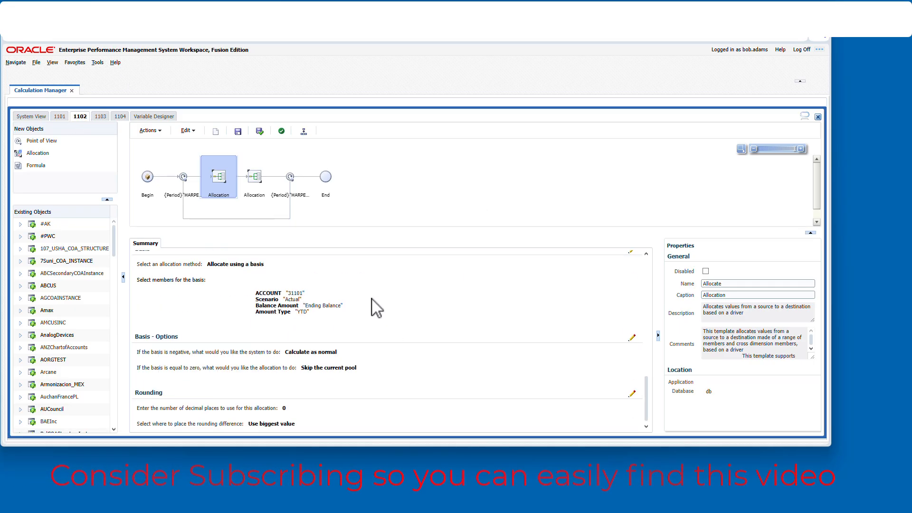
pyautogui.click(261, 193)
pyautogui.scroll(-3, 513, 366)
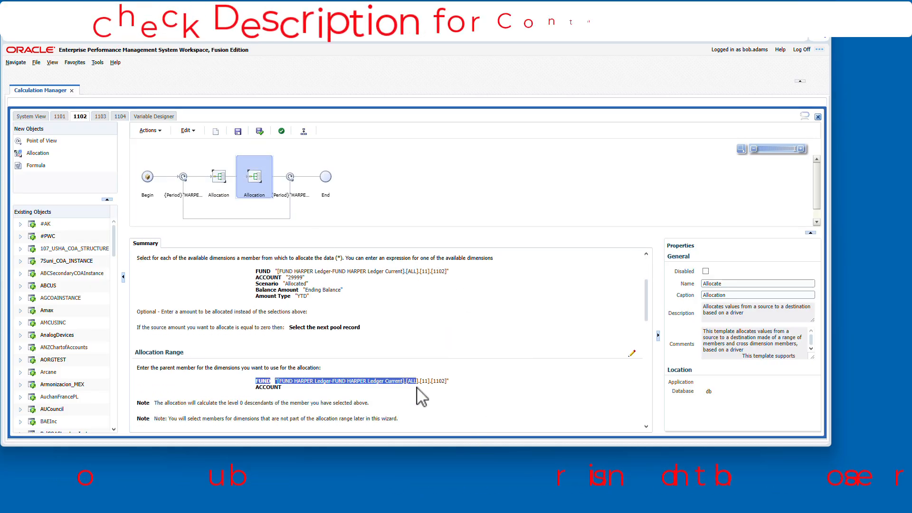
pyautogui.scroll(-4, 475, 387)
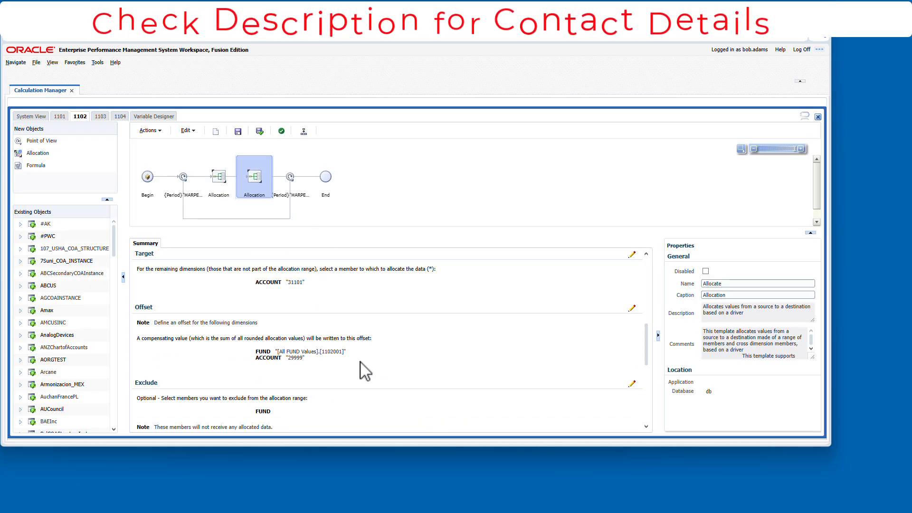
pyautogui.scroll(-5, 472, 372)
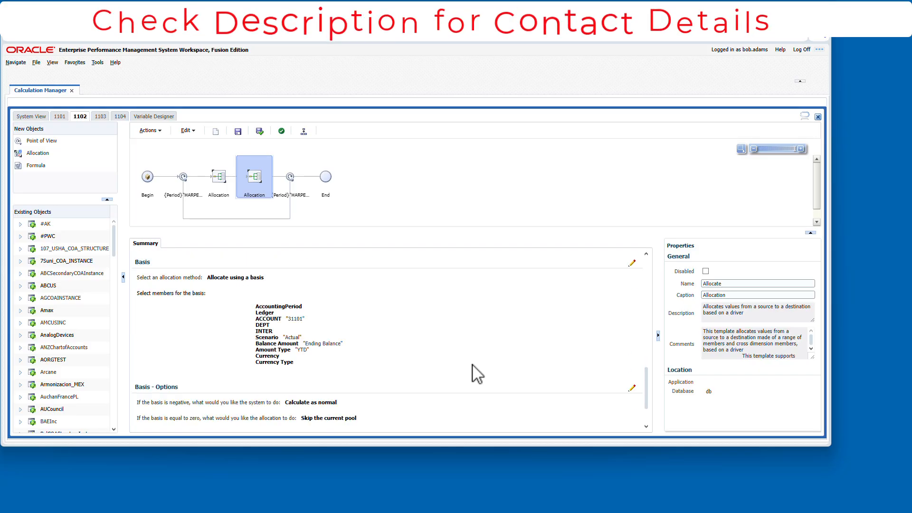
pyautogui.scroll(2, 427, 323)
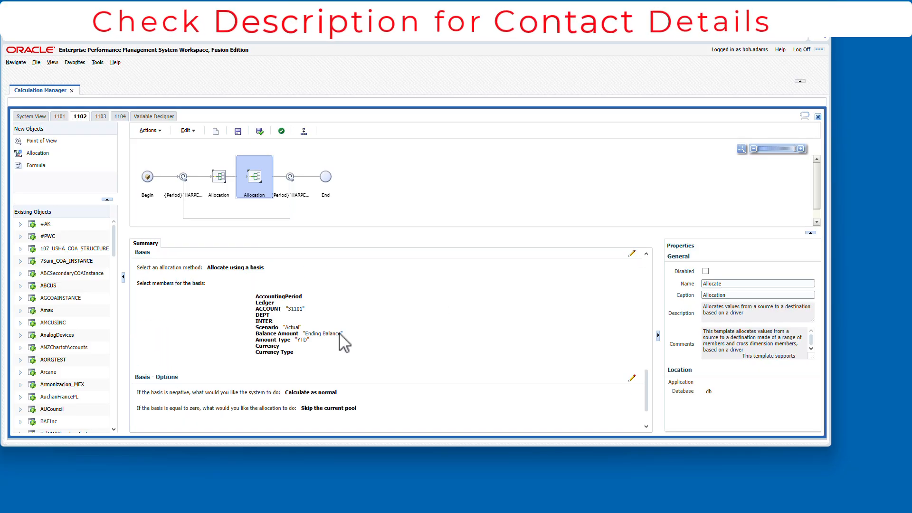
# - Open rule 1103, select its first Allocation step, and scroll through that step's summary
pyautogui.click(100, 116)
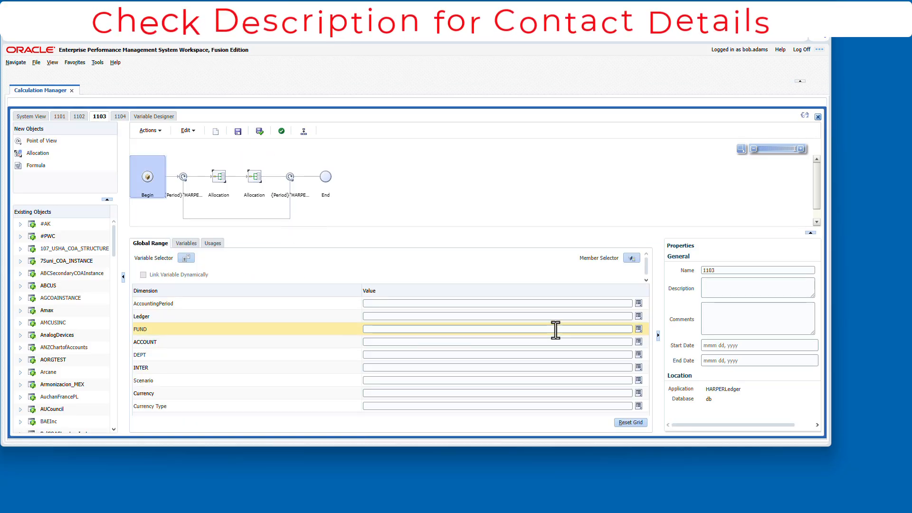
pyautogui.click(185, 194)
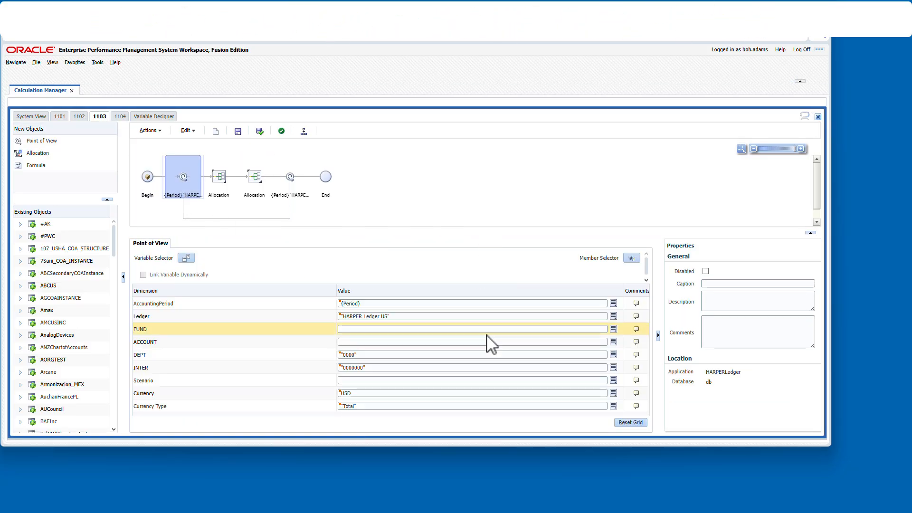
pyautogui.click(221, 185)
pyautogui.scroll(-3, 437, 275)
pyautogui.scroll(-4, 434, 384)
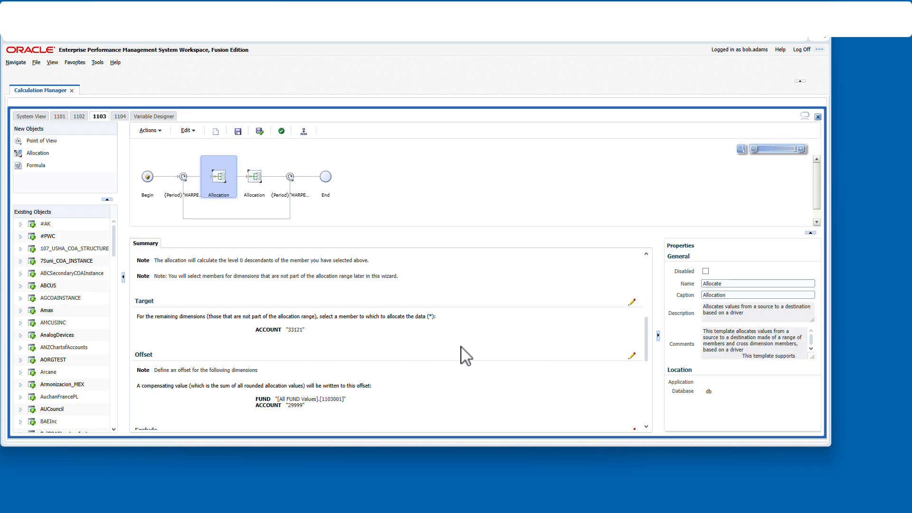
pyautogui.scroll(-3, 323, 320)
pyautogui.moveTo(294, 335); pyautogui.dragTo(368, 285)
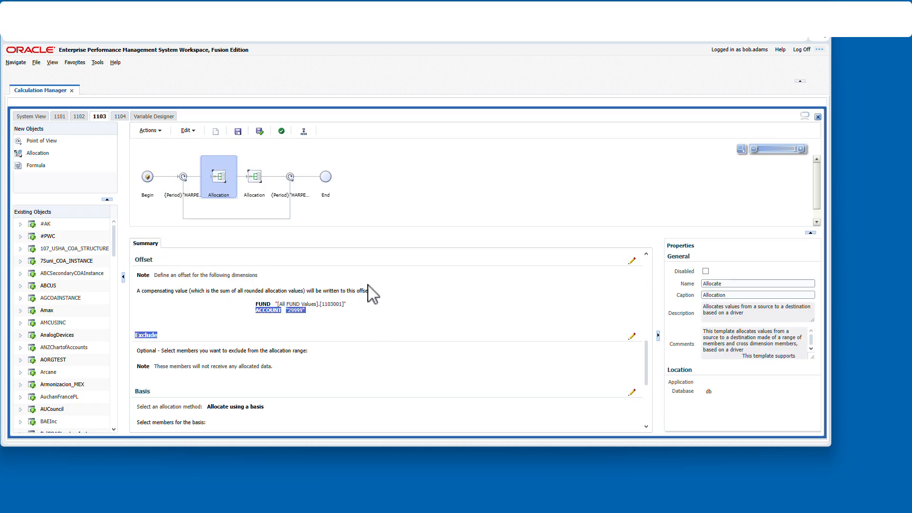
pyautogui.scroll(-5, 370, 333)
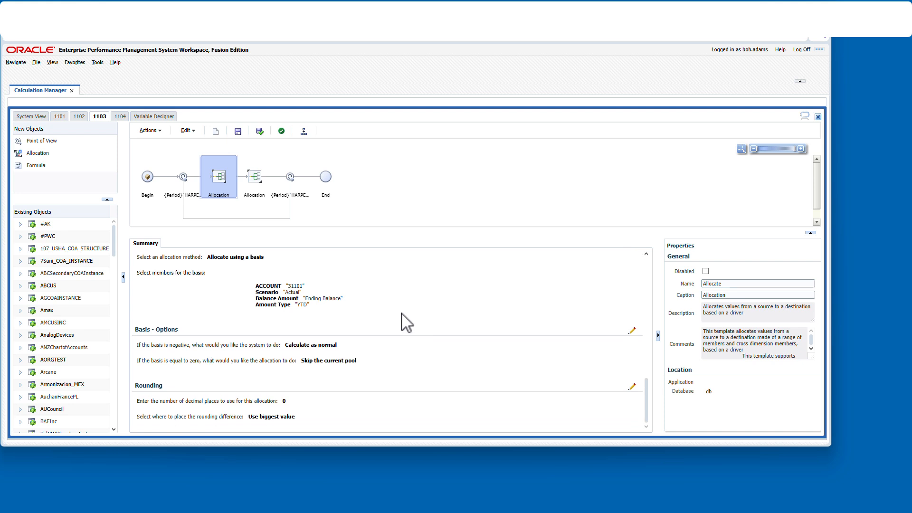
# - Select rule 1103's second Allocation step and scroll through its summary
pyautogui.click(253, 192)
pyautogui.scroll(-3, 529, 295)
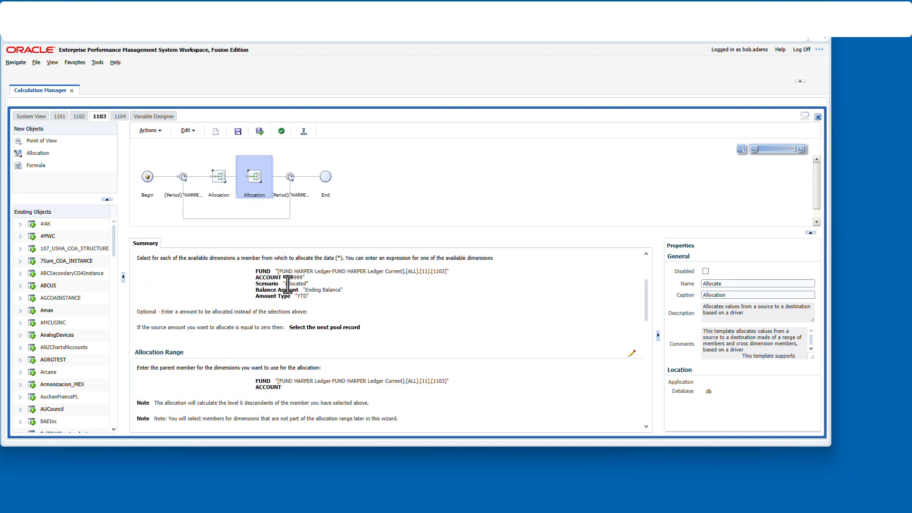
pyautogui.scroll(2, 155, 294)
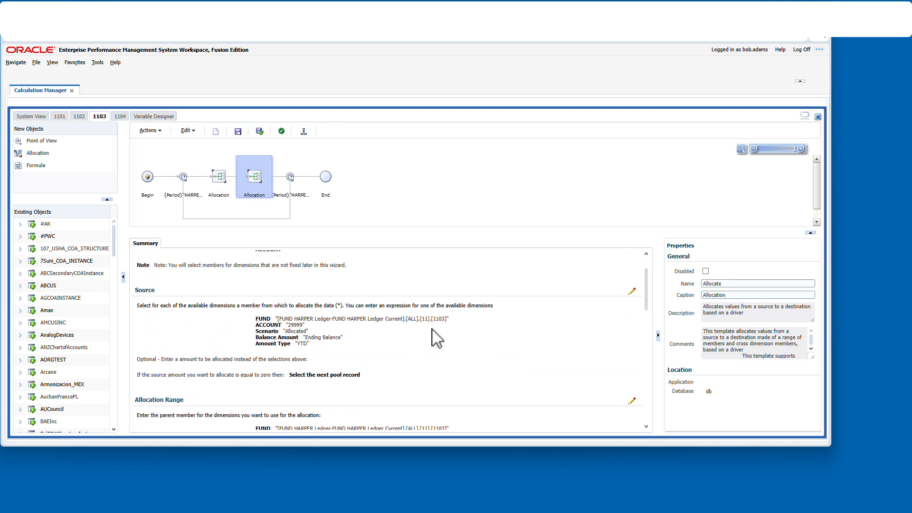
pyautogui.scroll(-5, 481, 330)
pyautogui.scroll(-2, 445, 320)
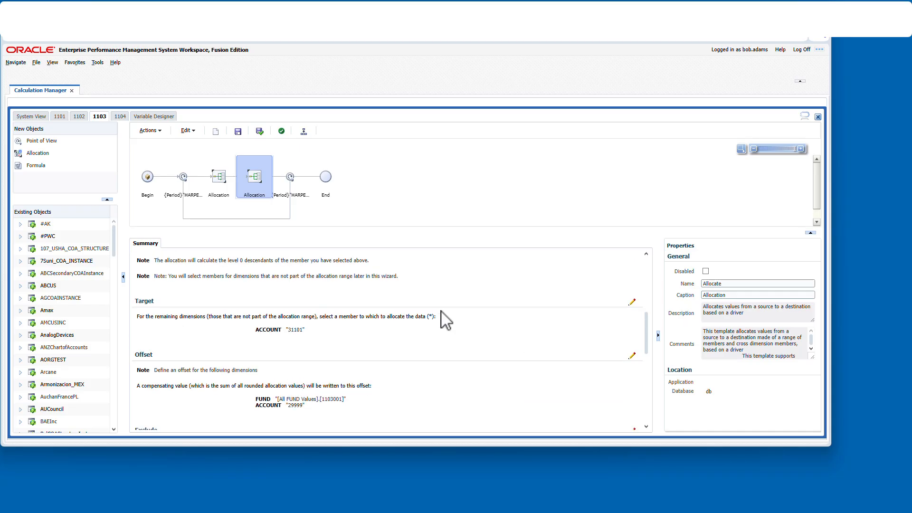
pyautogui.scroll(-9, 418, 340)
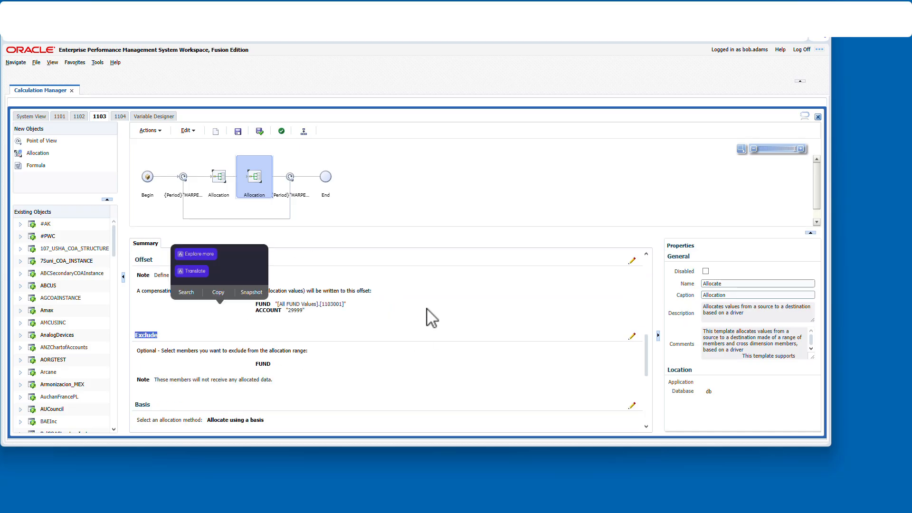
# - Open rule 1104, select its first Allocation step, and scroll through that step's summary
pyautogui.click(120, 116)
pyautogui.click(187, 186)
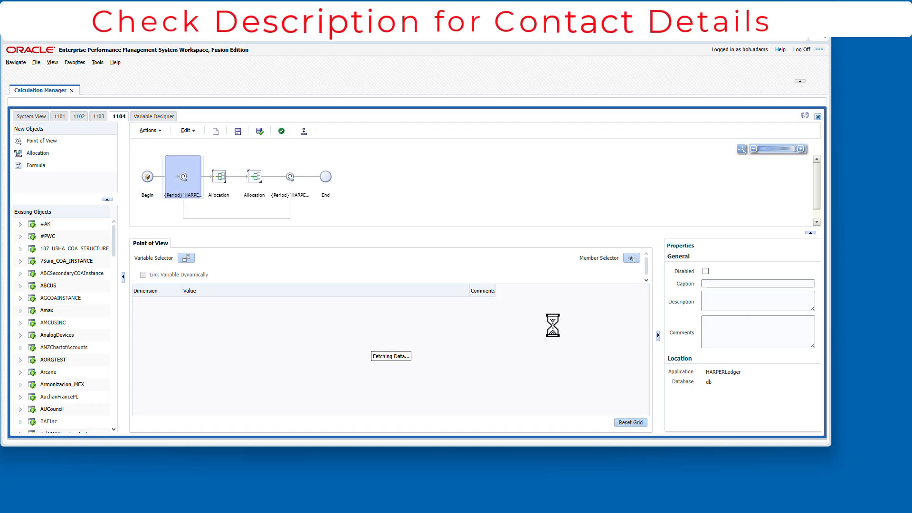
pyautogui.click(223, 190)
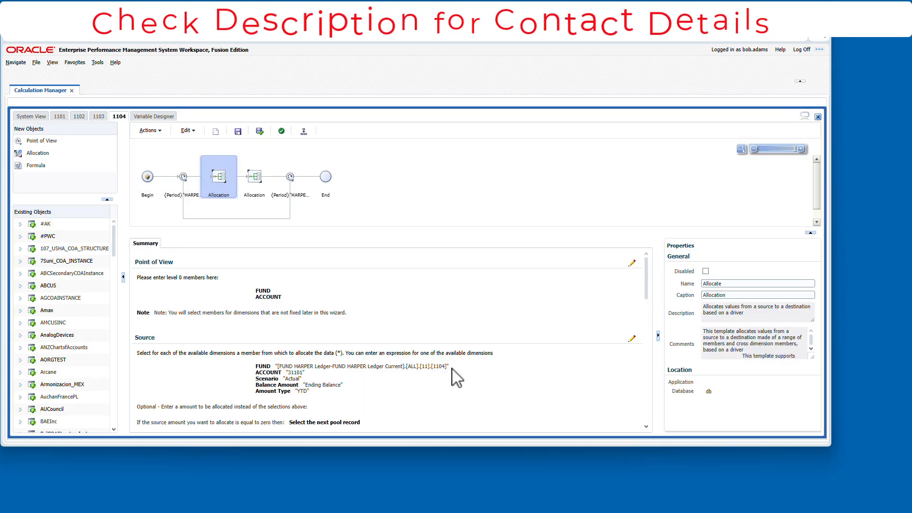
pyautogui.scroll(-5, 475, 304)
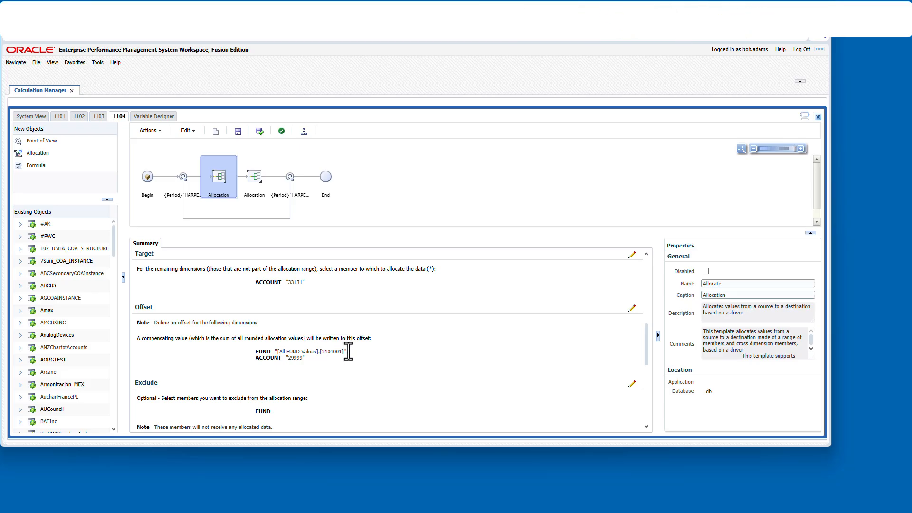
pyautogui.scroll(-5, 348, 352)
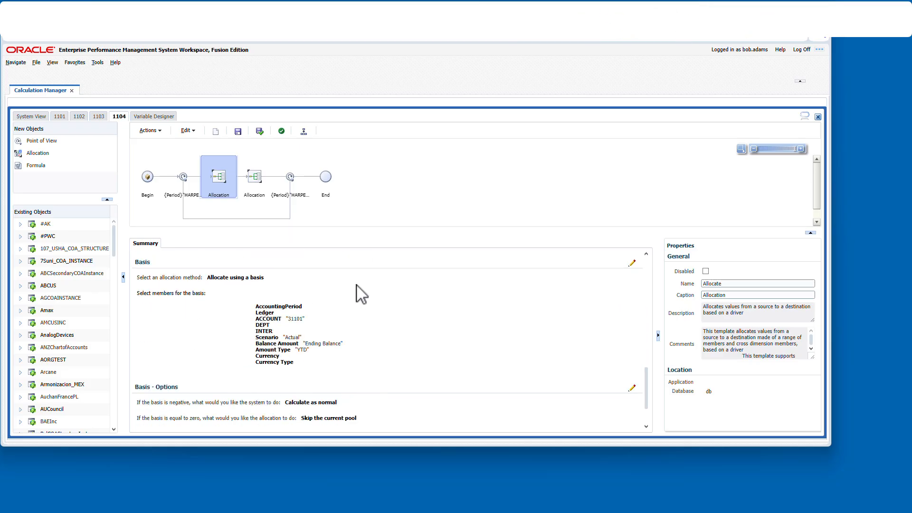
# - Select rule 1104's second Allocation step and scroll through its summary
pyautogui.click(255, 183)
pyautogui.scroll(-2, 391, 322)
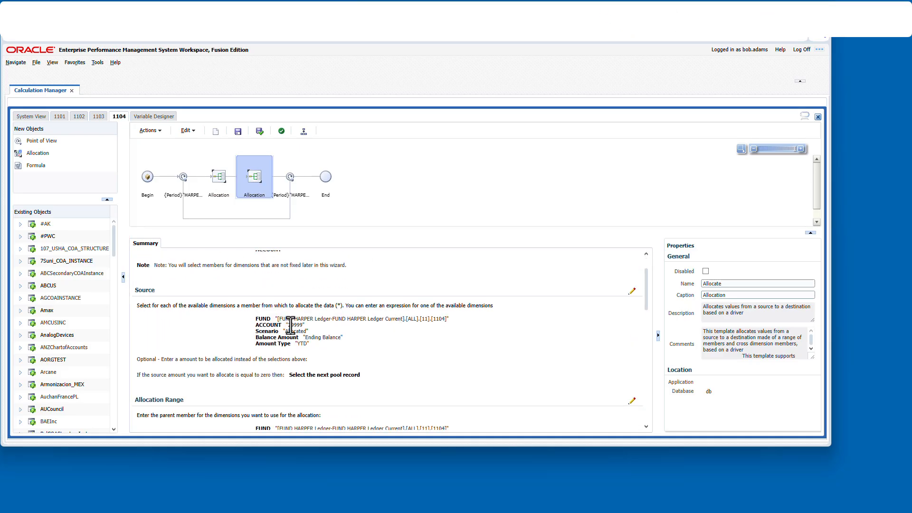
pyautogui.scroll(-3, 470, 332)
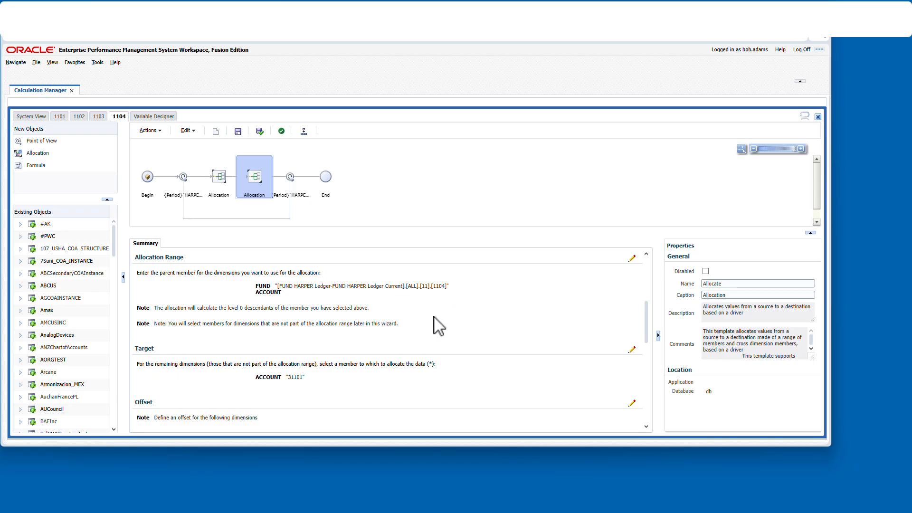
pyautogui.scroll(-2, 380, 350)
pyautogui.scroll(1, 355, 335)
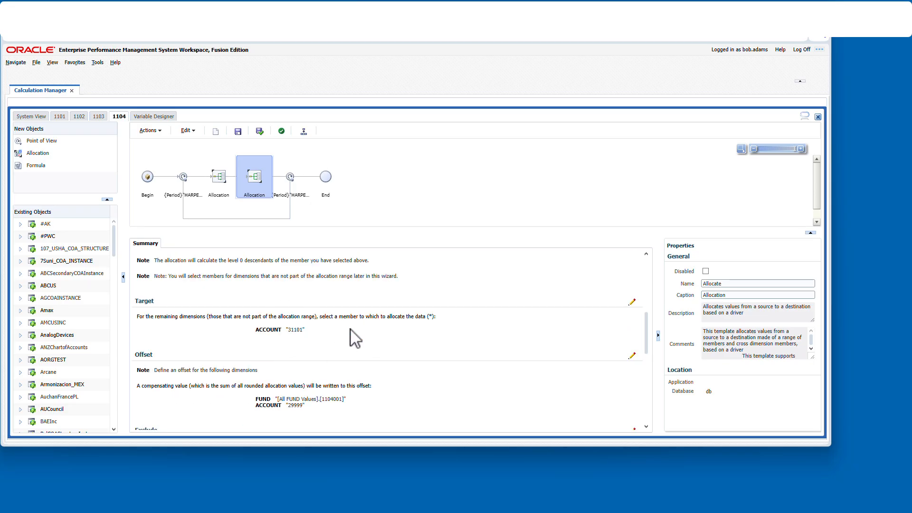
pyautogui.scroll(-1, 390, 373)
pyautogui.scroll(-4, 427, 349)
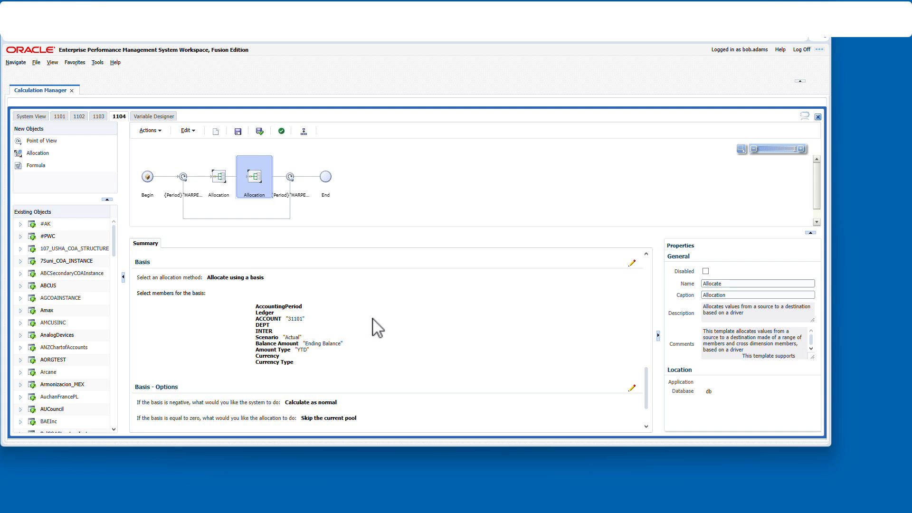
pyautogui.scroll(-1, 373, 319)
pyautogui.scroll(8, 497, 291)
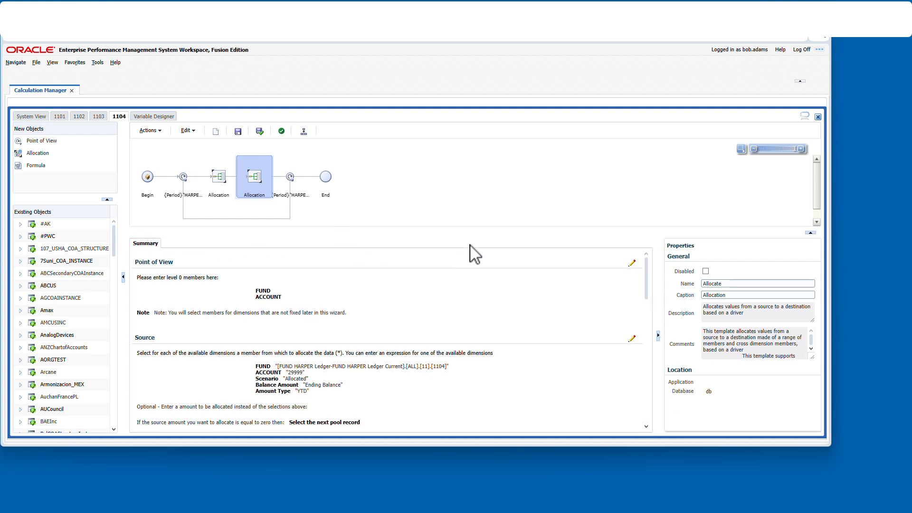
# - Open the AllAllocations rule set from the System View and review its member rules 1101 to 1104
pyautogui.click(38, 117)
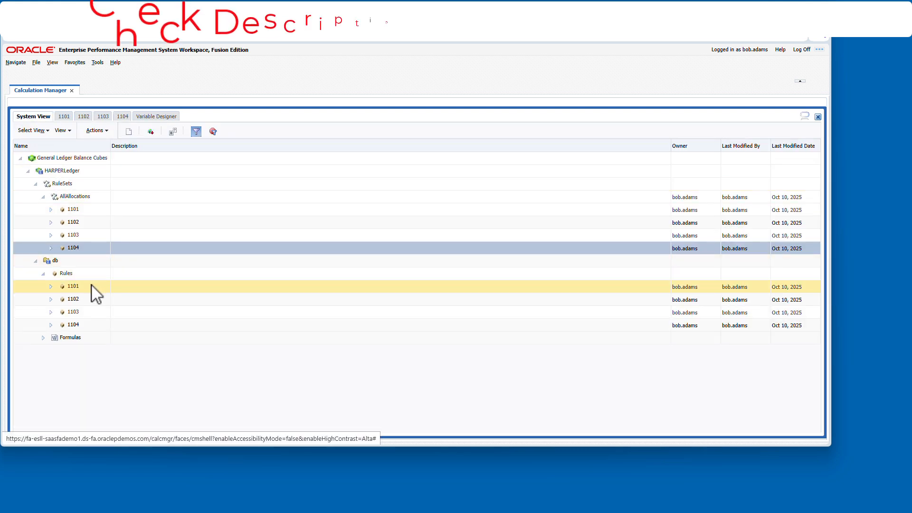
pyautogui.click(93, 197)
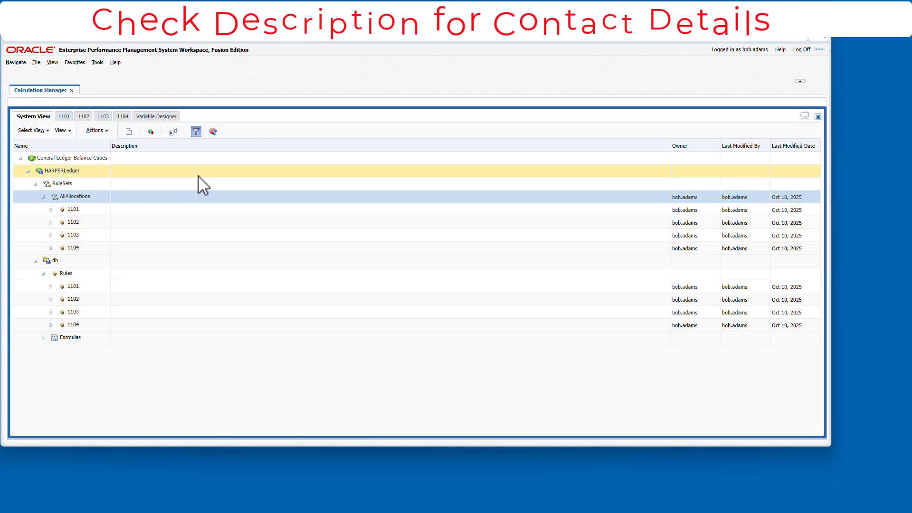
pyautogui.doubleClick(96, 195)
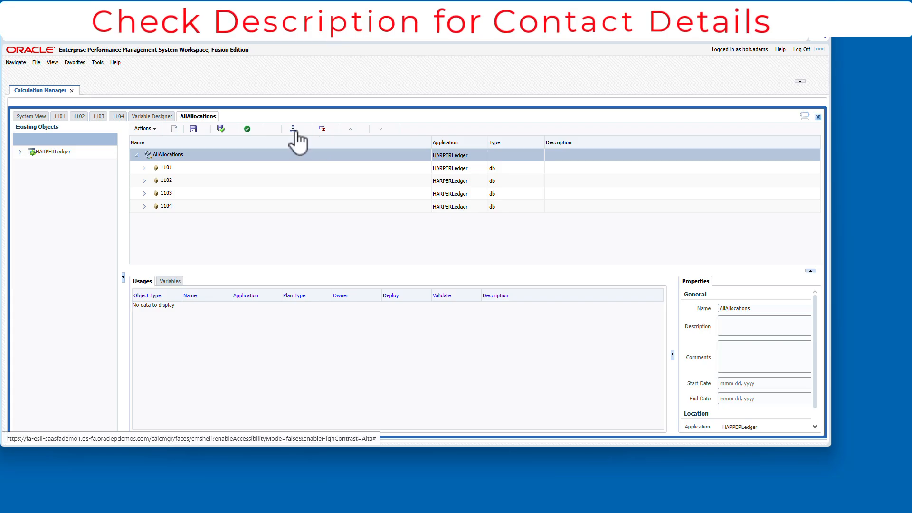
pyautogui.click(274, 167)
pyautogui.click(258, 193)
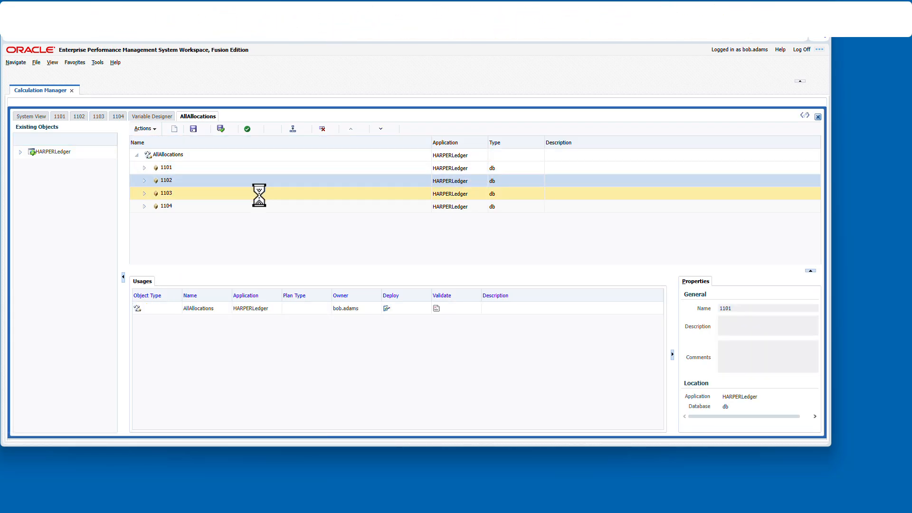
pyautogui.click(259, 205)
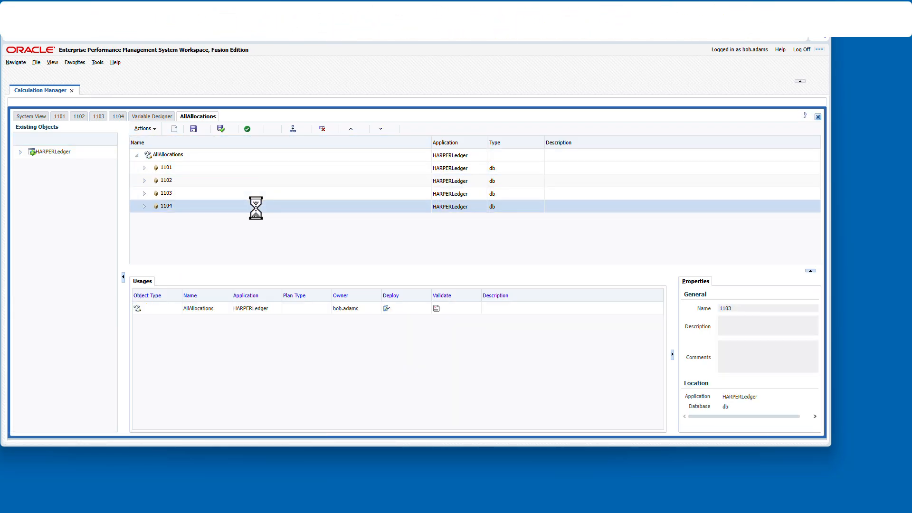
pyautogui.click(212, 155)
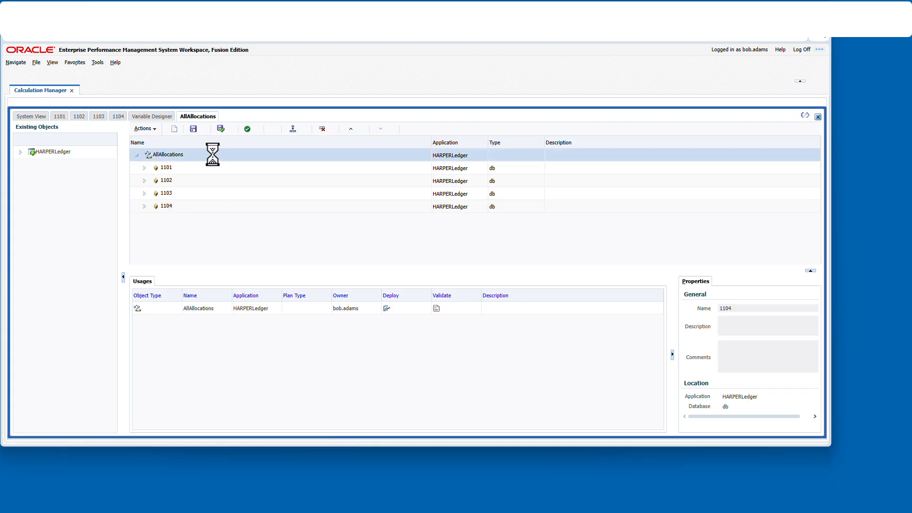
# - Turn on Merge Variables for the AllAllocations rule set, then validate and deploy it
pyautogui.click(175, 281)
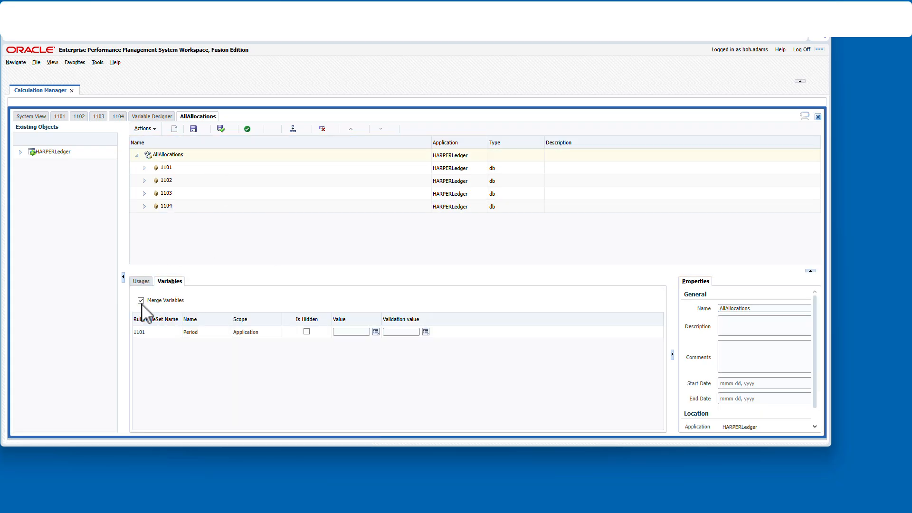
pyautogui.click(141, 300)
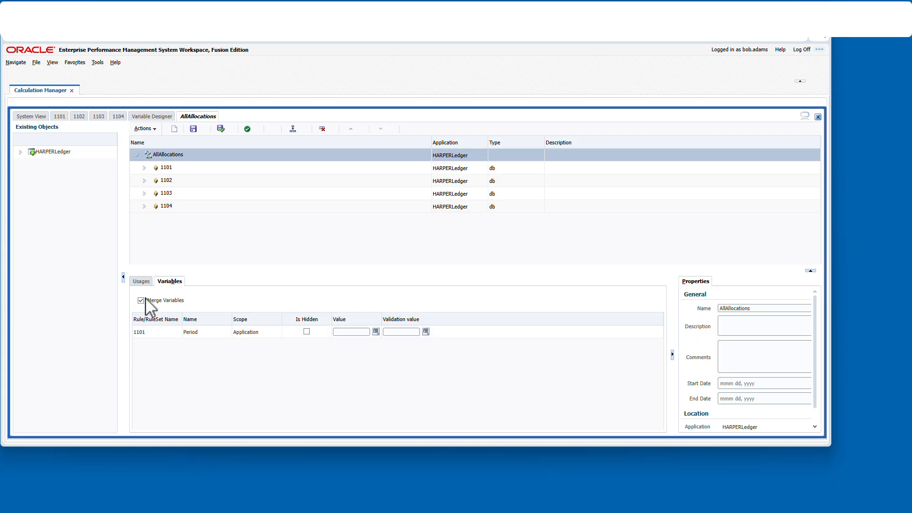
pyautogui.click(294, 129)
pyautogui.click(504, 286)
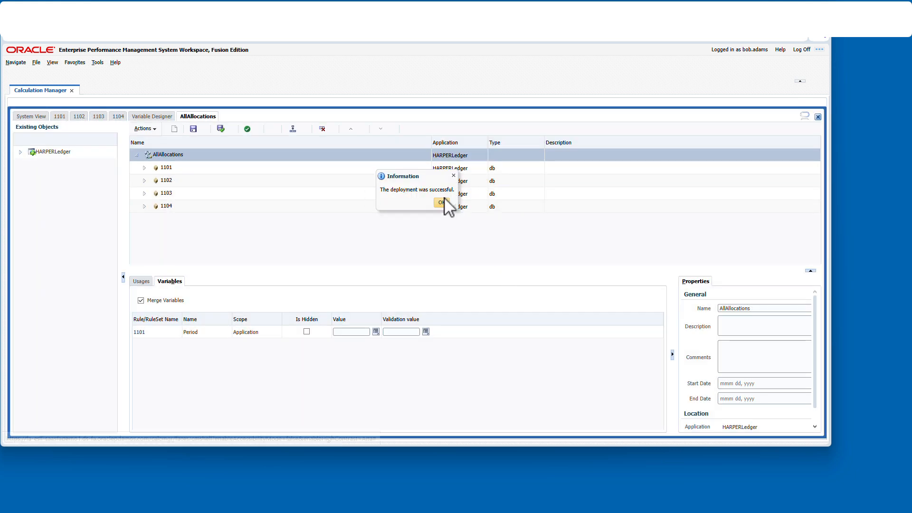
pyautogui.click(446, 204)
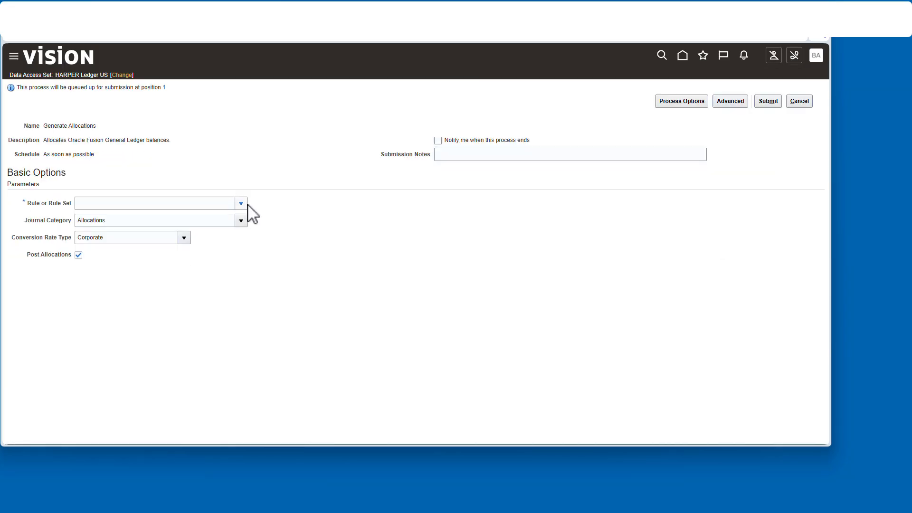
# - In the Generate Allocations process, choose ALLALLOCATIONS as the rule or rule set
pyautogui.click(241, 203)
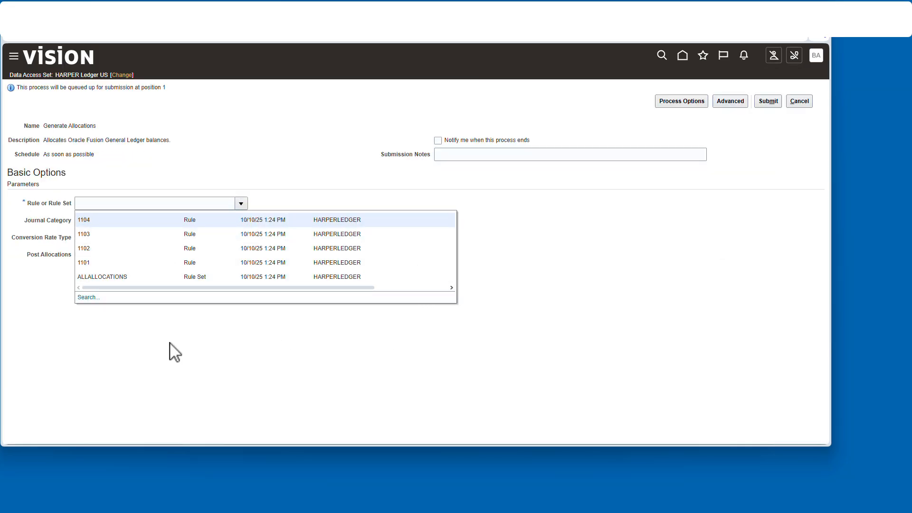
pyautogui.click(125, 277)
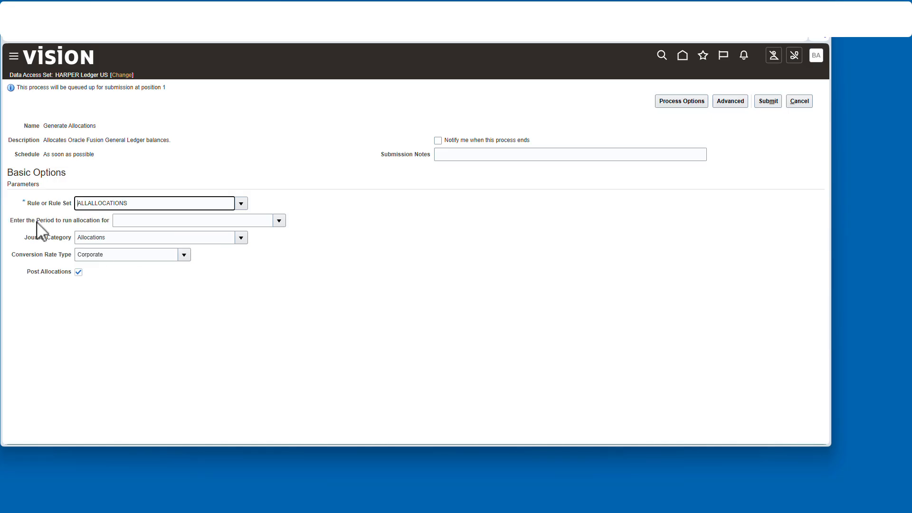
# - Set the allocation period to Jul-25, submit the Generate Allocations process, and close the submission page
pyautogui.click(279, 220)
pyautogui.click(156, 279)
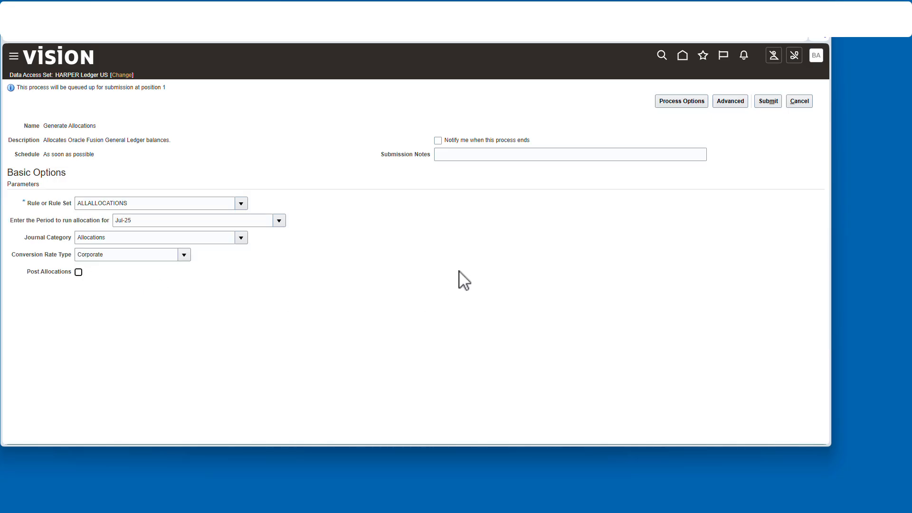
pyautogui.click(768, 101)
pyautogui.click(764, 167)
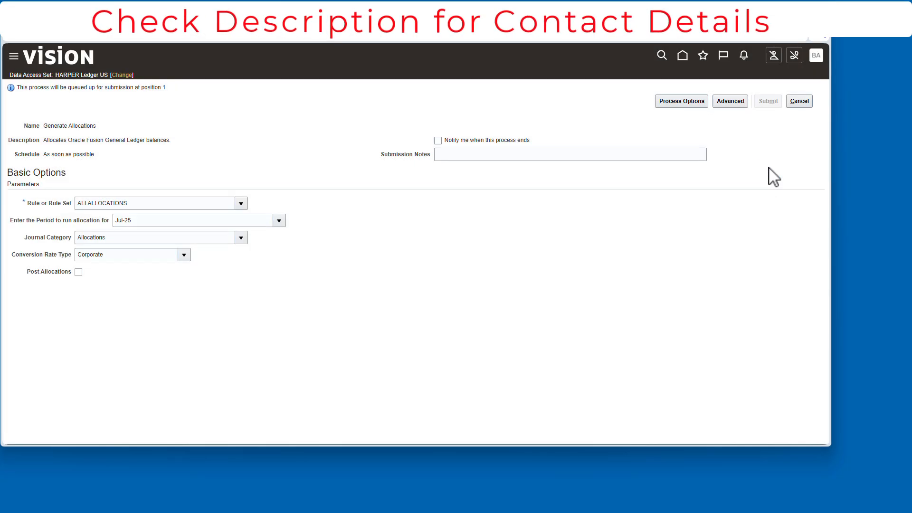
pyautogui.click(799, 102)
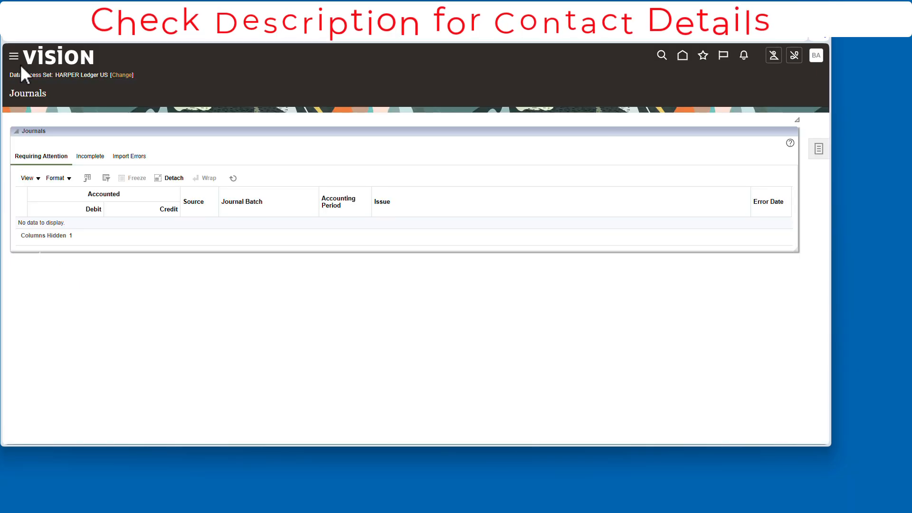
# - Open Scheduled Processes and open the log file of the Allocate General Ledger Balances process
pyautogui.click(13, 56)
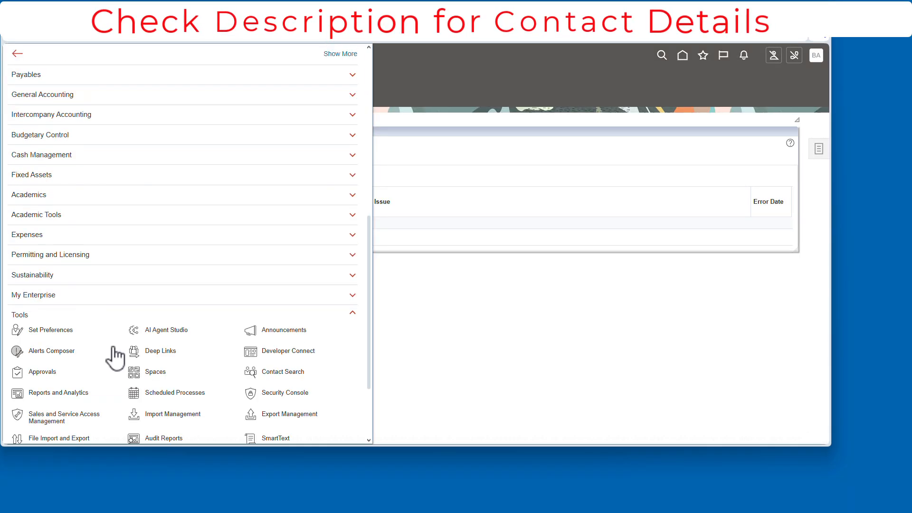
pyautogui.click(176, 392)
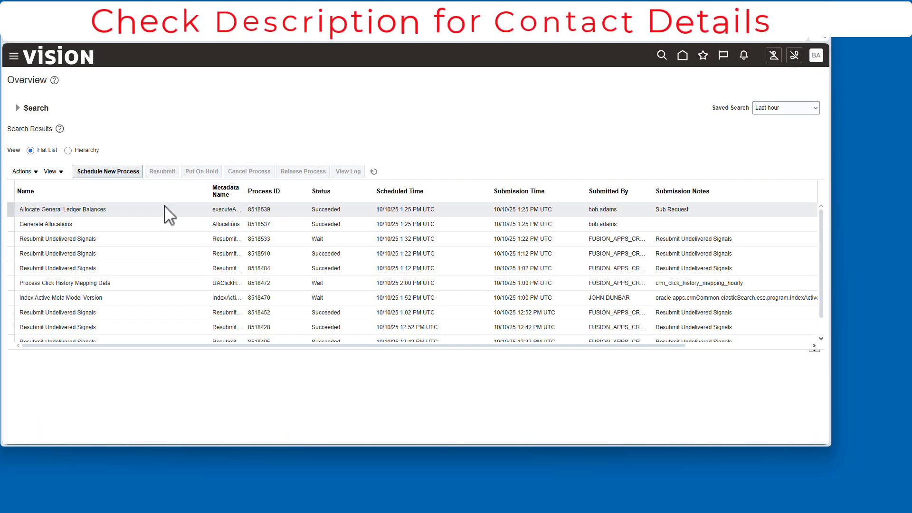
pyautogui.click(145, 209)
pyautogui.click(81, 410)
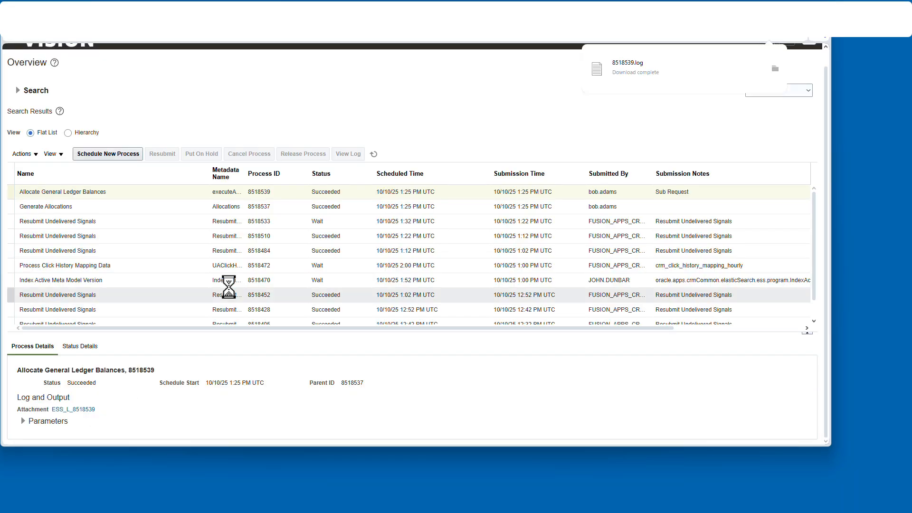
pyautogui.click(651, 76)
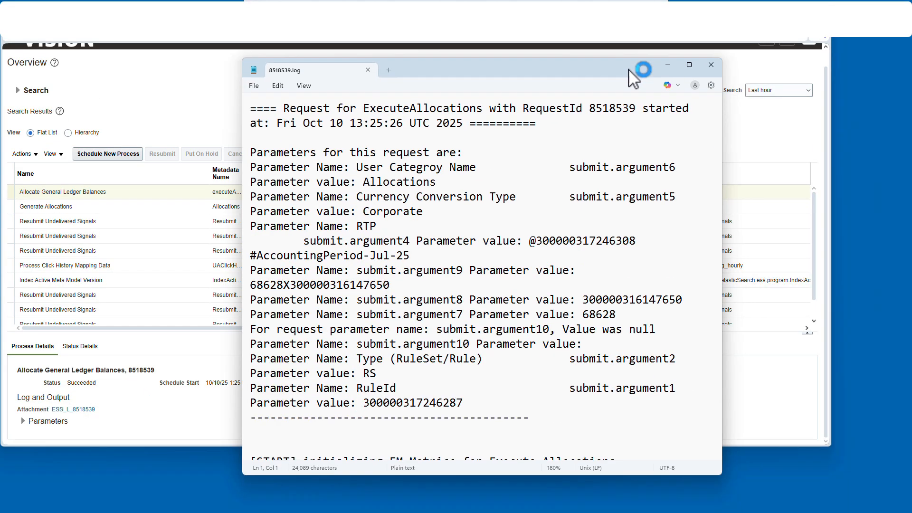
# - Read through the allocation log for each rule's parameters, warnings and termination reason
pyautogui.moveTo(629, 71); pyautogui.dragTo(559, 56)
pyautogui.scroll(-3, 614, 250)
pyautogui.scroll(3, 374, 338)
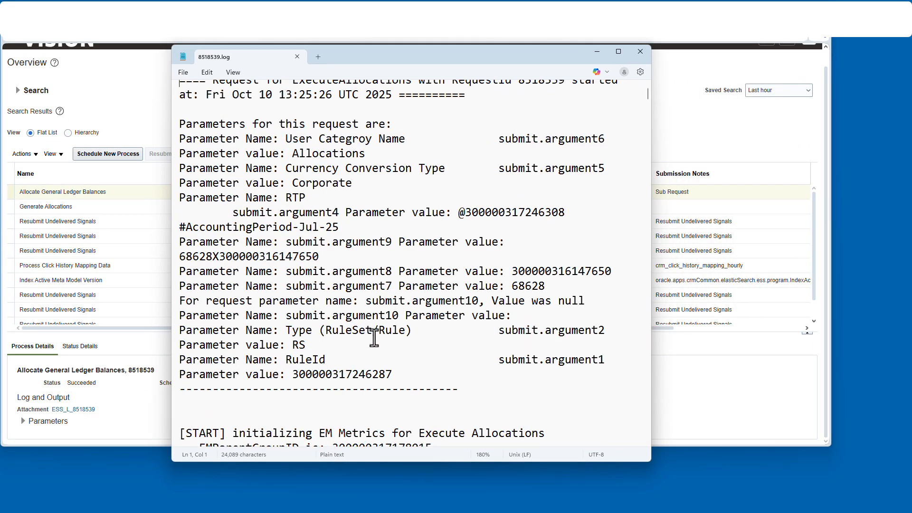
pyautogui.scroll(-10, 380, 332)
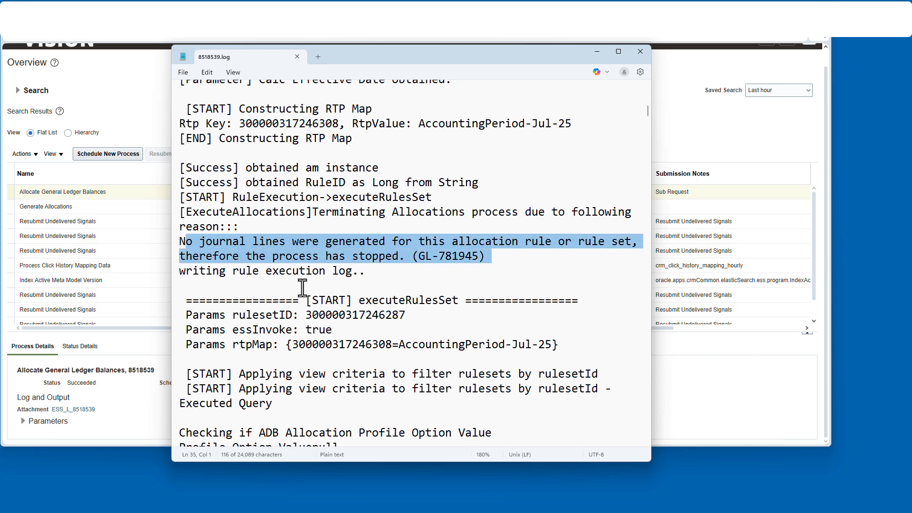
pyautogui.scroll(-10, 302, 286)
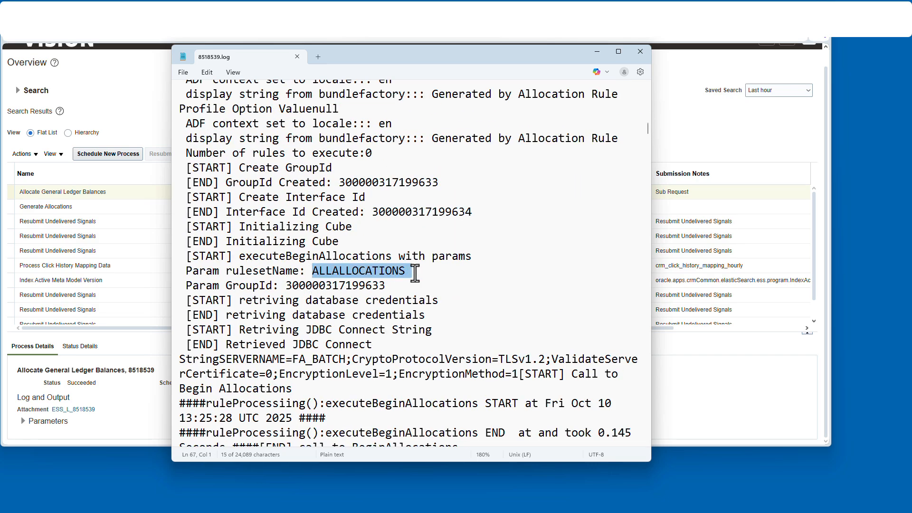
pyautogui.scroll(-10, 415, 272)
pyautogui.tripleClick(380, 268)
pyautogui.scroll(-10, 380, 272)
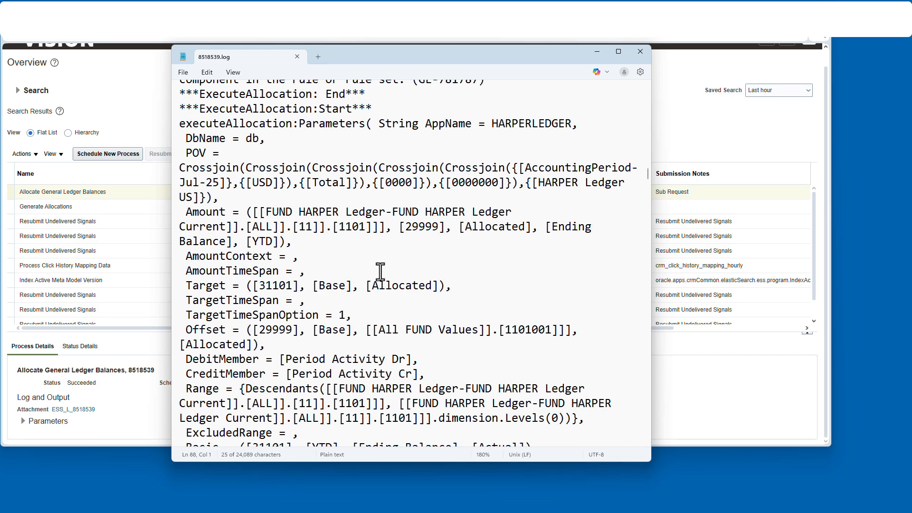
pyautogui.scroll(-20, 380, 271)
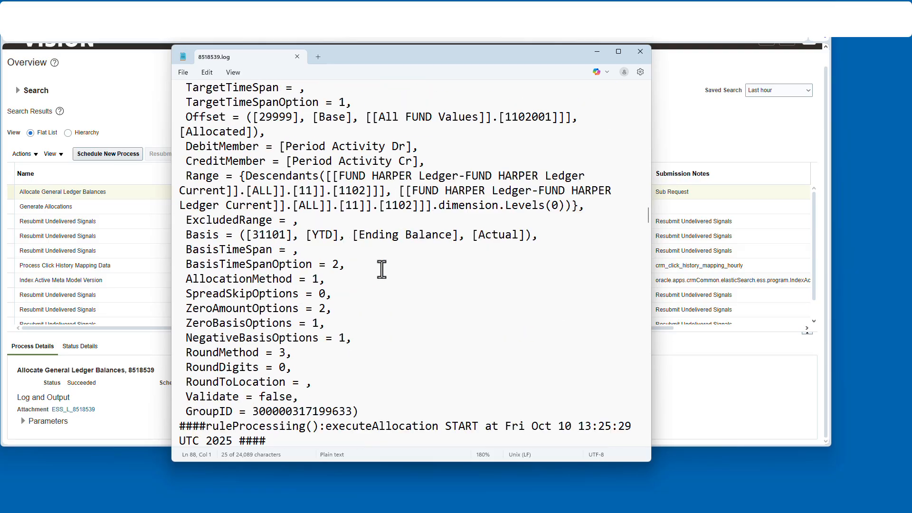
pyautogui.scroll(7, 381, 269)
pyautogui.scroll(-6, 381, 270)
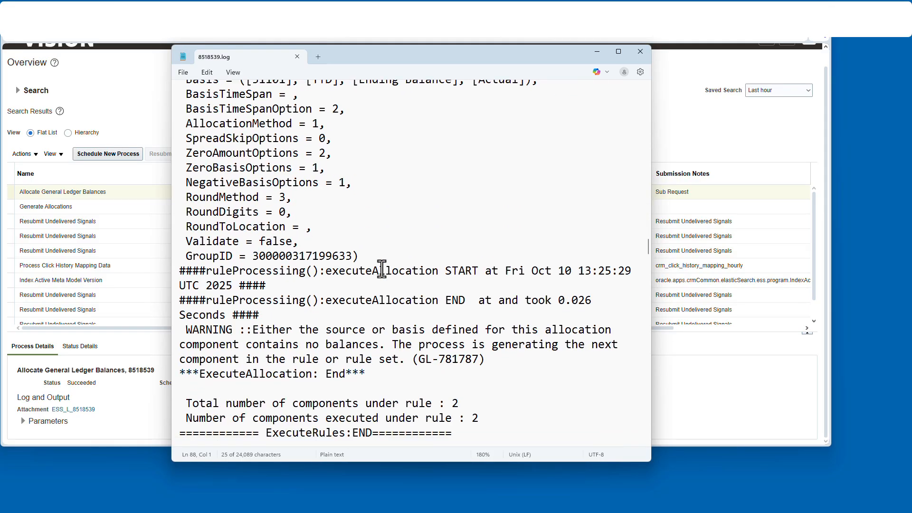
pyautogui.moveTo(186, 285); pyautogui.dragTo(339, 286)
pyautogui.scroll(15, 284, 280)
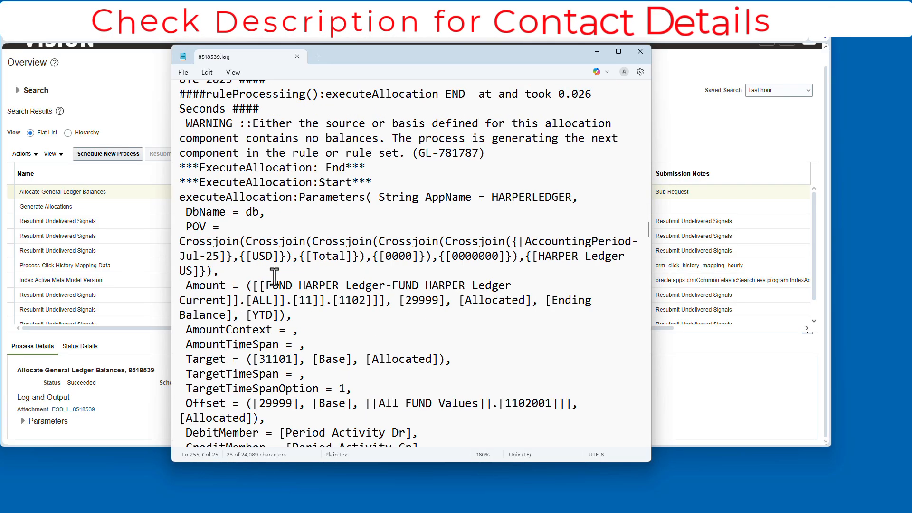
pyautogui.scroll(2, 285, 280)
pyautogui.moveTo(339, 316); pyautogui.dragTo(182, 318)
pyautogui.scroll(-13, 325, 341)
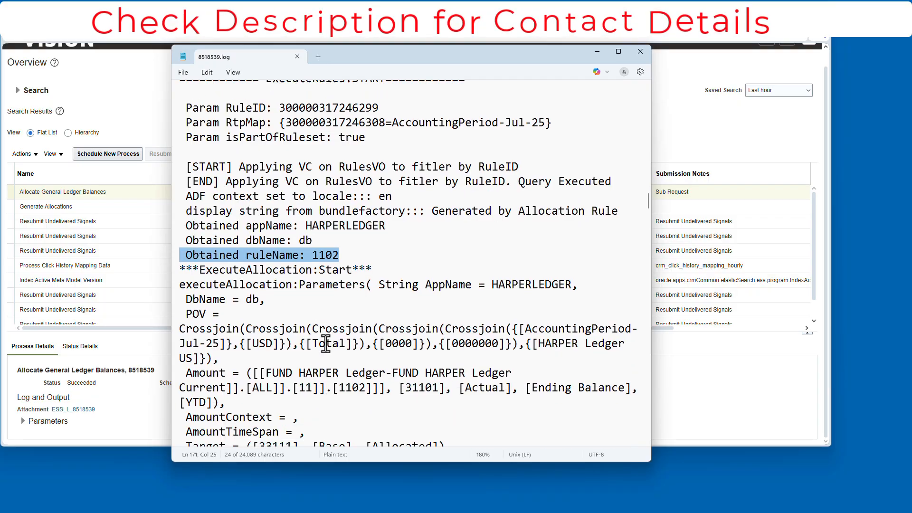
pyautogui.scroll(-2, 370, 278)
pyautogui.moveTo(180, 262); pyautogui.dragTo(545, 303)
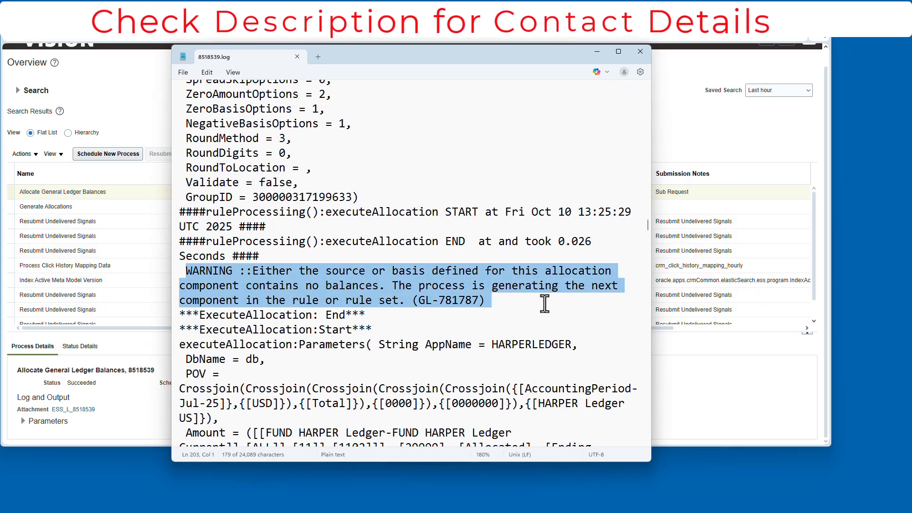
pyautogui.scroll(-18, 362, 288)
pyautogui.scroll(-20, 362, 288)
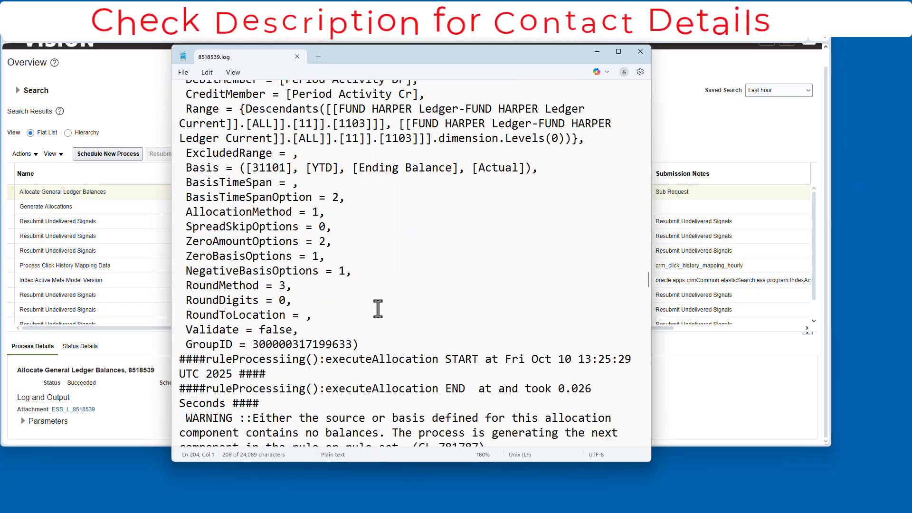
pyautogui.scroll(-15, 434, 248)
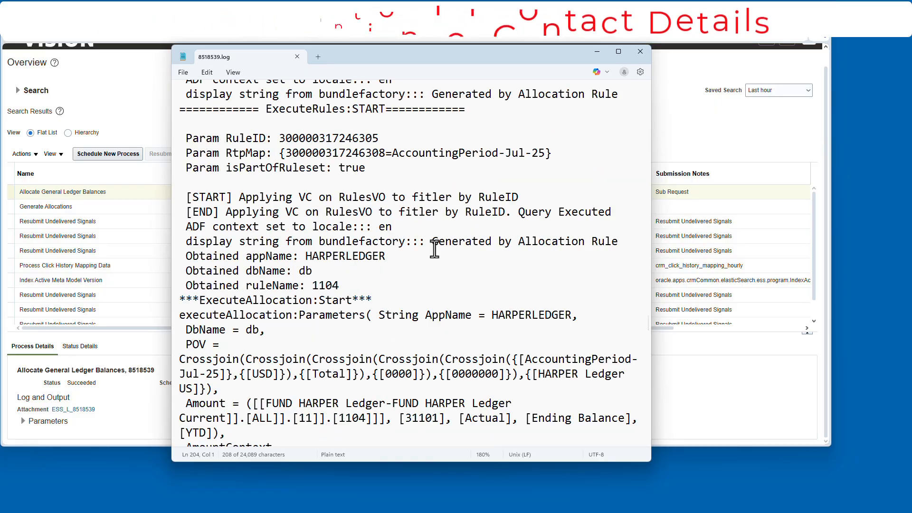
pyautogui.scroll(-5, 347, 281)
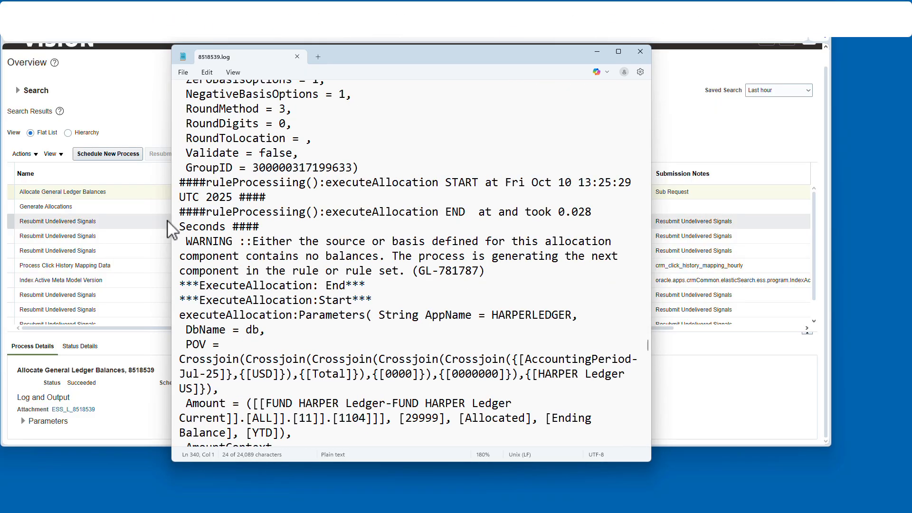
# - Open Inquire on Detail Balances from the General Accounting Dashboard
pyautogui.click(275, 40)
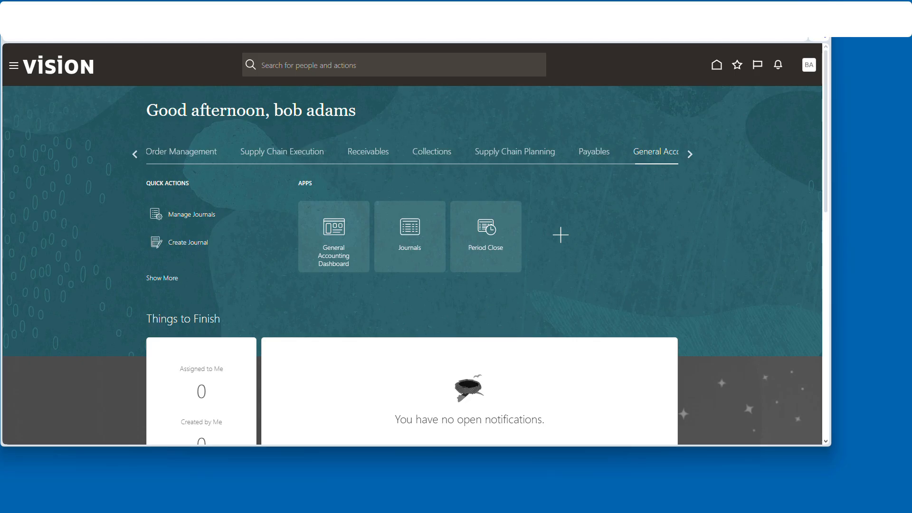
pyautogui.click(352, 243)
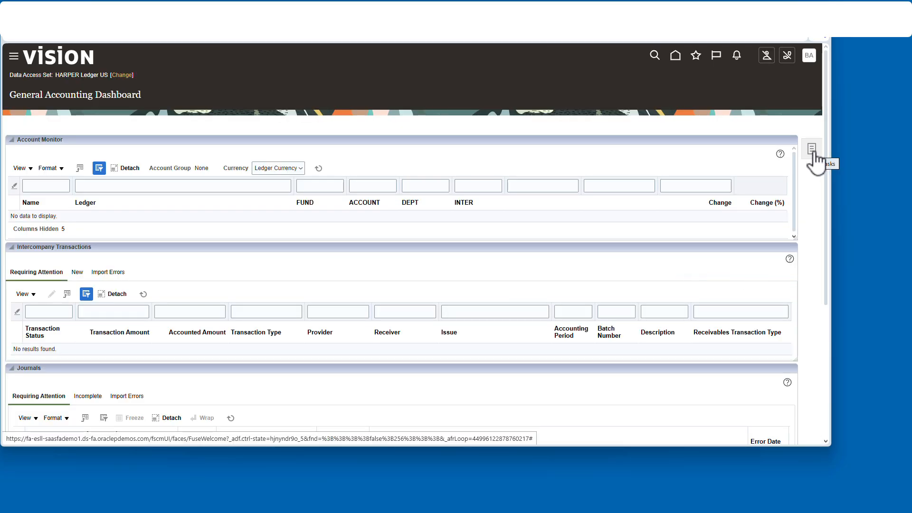
pyautogui.click(812, 151)
pyautogui.click(727, 221)
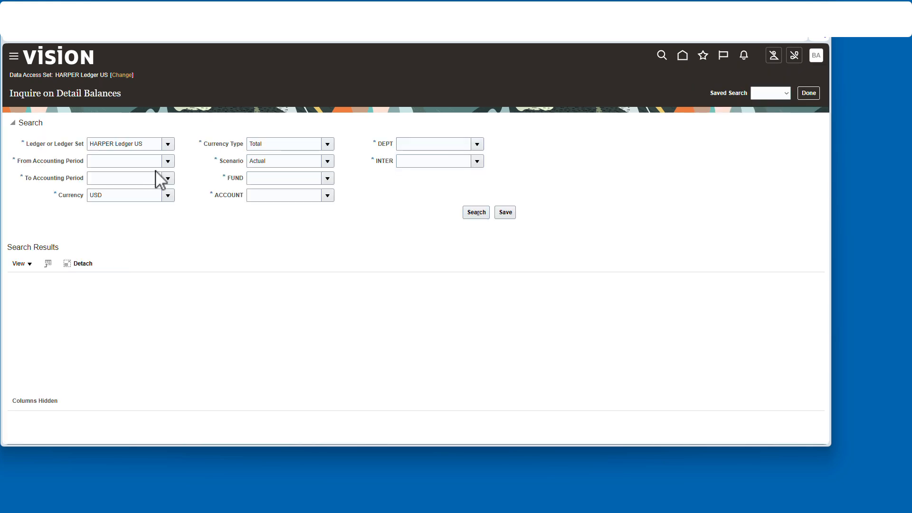
# - Search detail balances for Jul-25 to Jul-25 with FUND, DEPT and INTER and account 31101
pyautogui.click(168, 179)
pyautogui.click(123, 195)
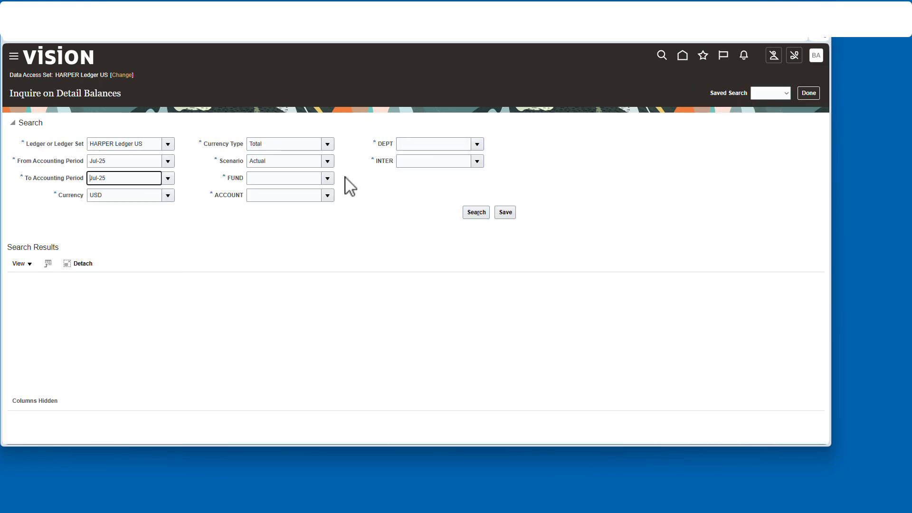
pyautogui.click(327, 179)
pyautogui.click(329, 193)
pyautogui.click(476, 144)
pyautogui.click(469, 161)
pyautogui.click(477, 161)
pyautogui.click(444, 178)
pyautogui.click(327, 195)
pyautogui.click(299, 339)
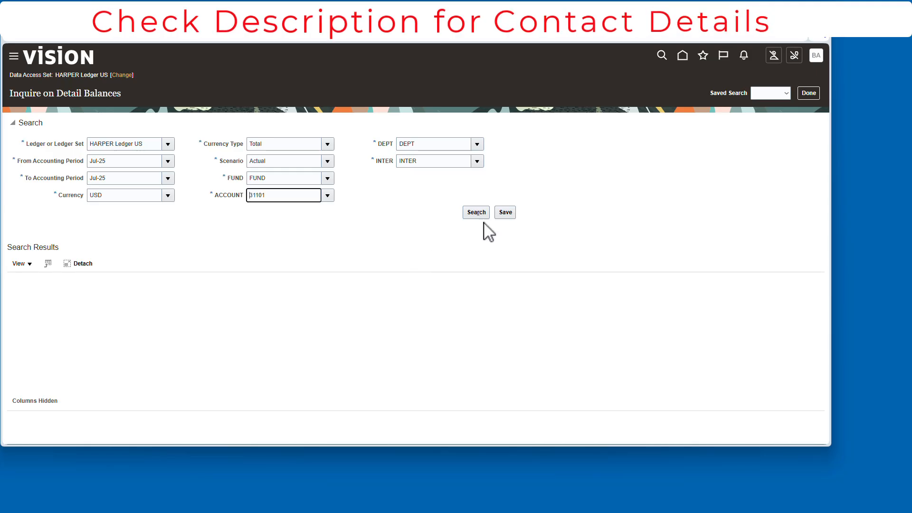
pyautogui.click(476, 213)
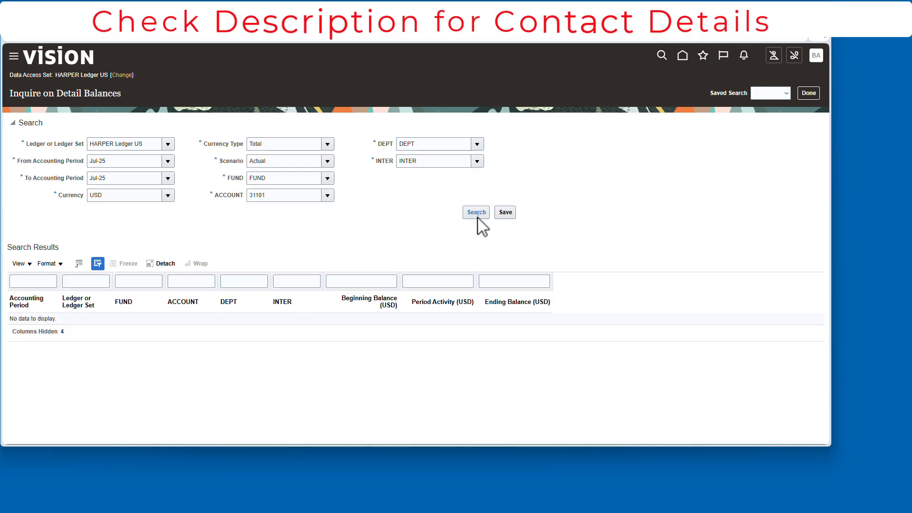
# - Leave the inquiry and open Manage Journals to review existing journals
pyautogui.click(808, 93)
pyautogui.click(414, 233)
pyautogui.click(818, 148)
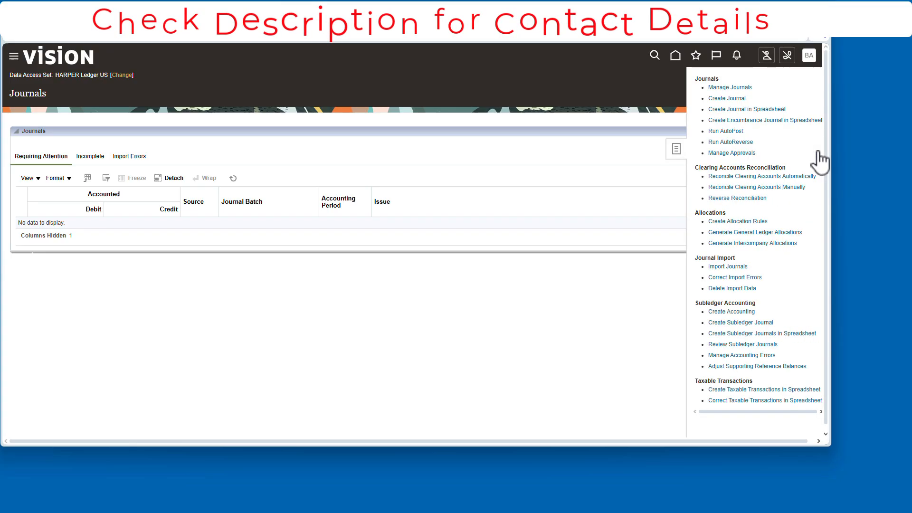
pyautogui.click(738, 88)
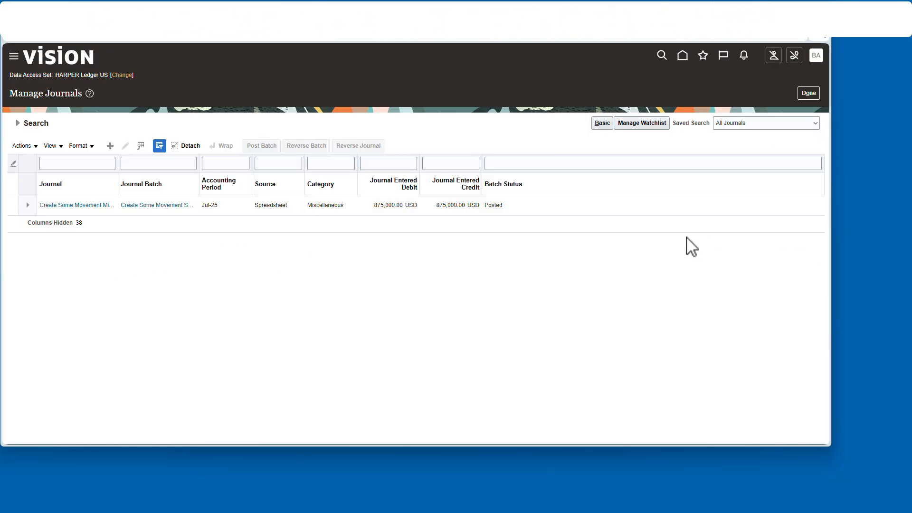
# - Open the Create Income Statement Closing Journals process from Period Close
pyautogui.click(681, 56)
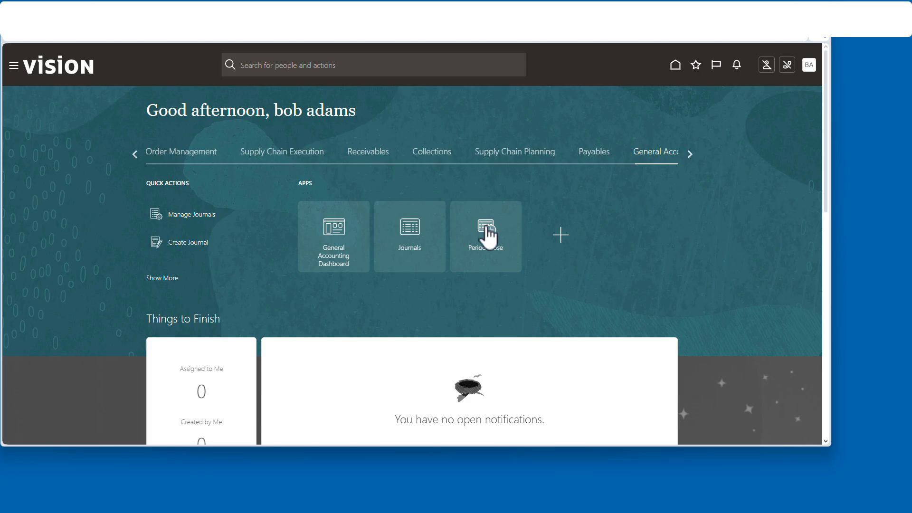
pyautogui.click(489, 238)
pyautogui.click(812, 151)
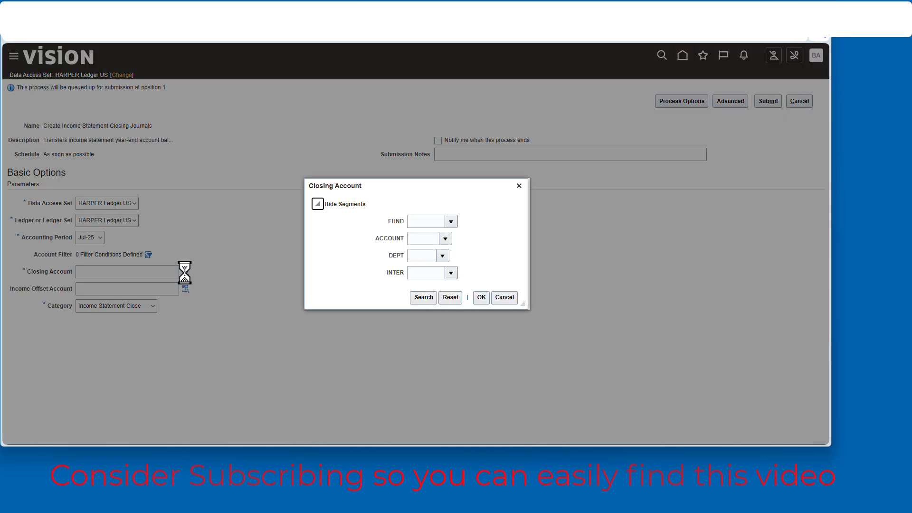
# - Set the closing account to fund 1101001, account 31101, dept 0000 and inter 0000000
pyautogui.click(450, 221)
pyautogui.click(440, 236)
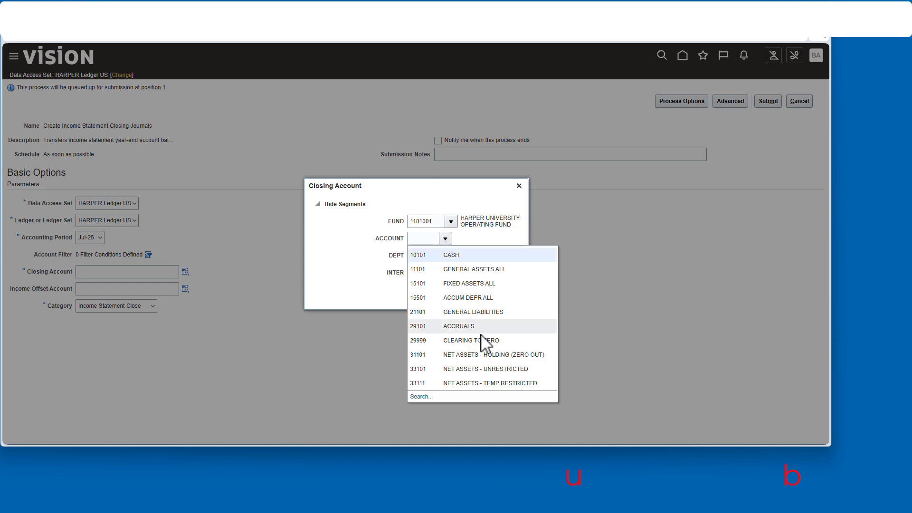
pyautogui.click(528, 356)
pyautogui.click(442, 256)
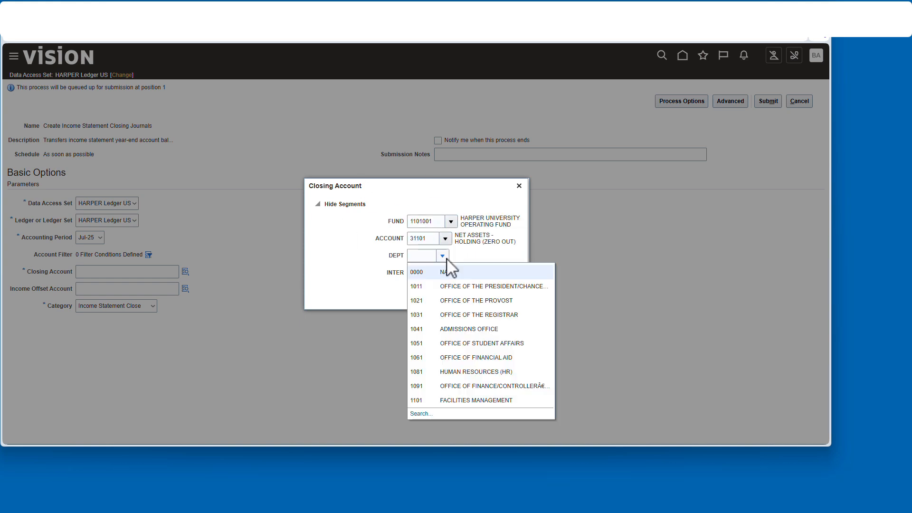
pyautogui.click(450, 273)
pyautogui.click(444, 273)
pyautogui.click(452, 288)
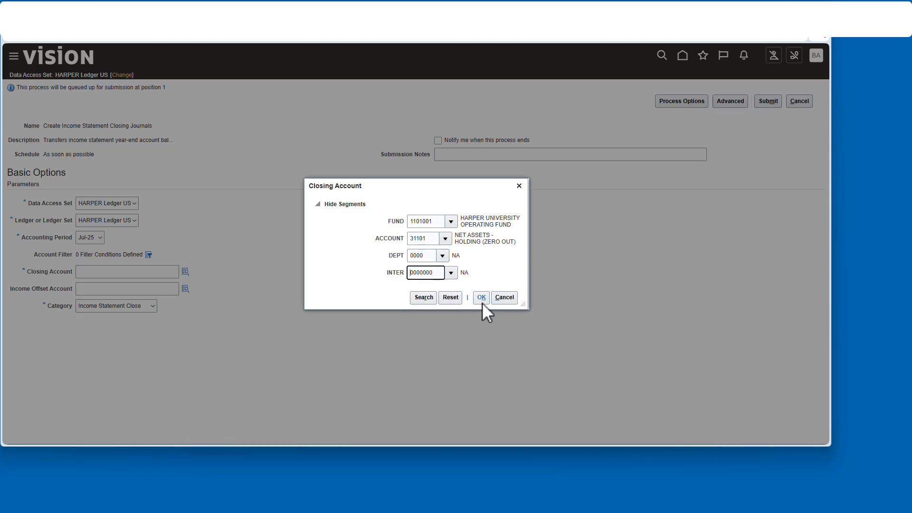
pyautogui.click(483, 299)
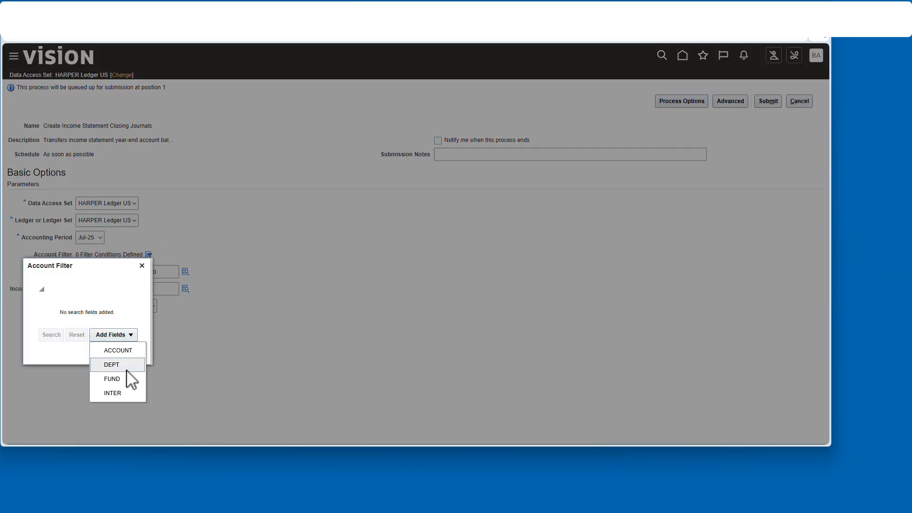
pyautogui.click(124, 378)
pyautogui.click(306, 308)
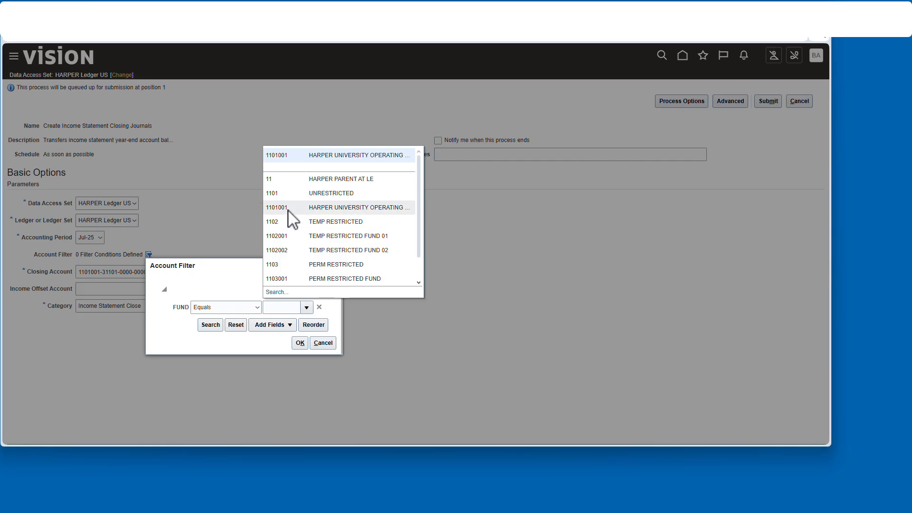
pyautogui.scroll(-2, 309, 268)
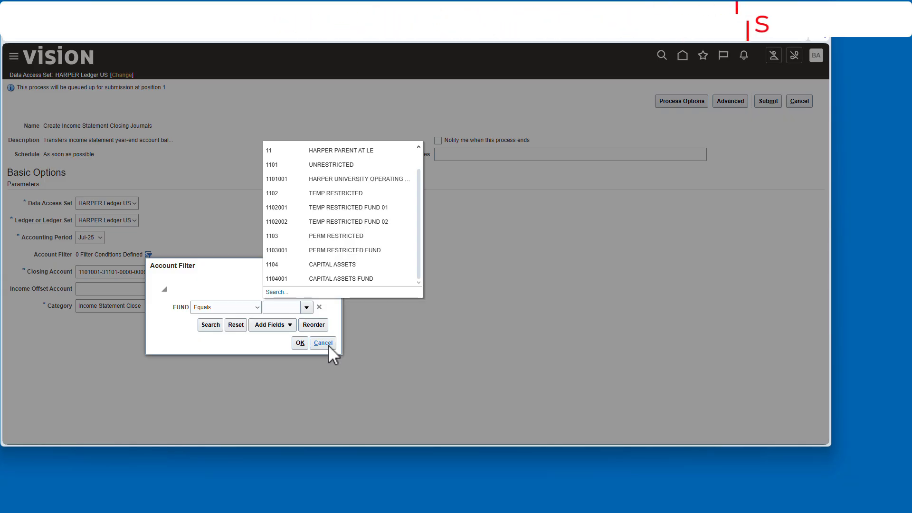
pyautogui.click(300, 342)
# - Look up closing account ACCOUNT values starting with 3, then submit the Create Income Statement Closing Journals process
pyautogui.click(185, 272)
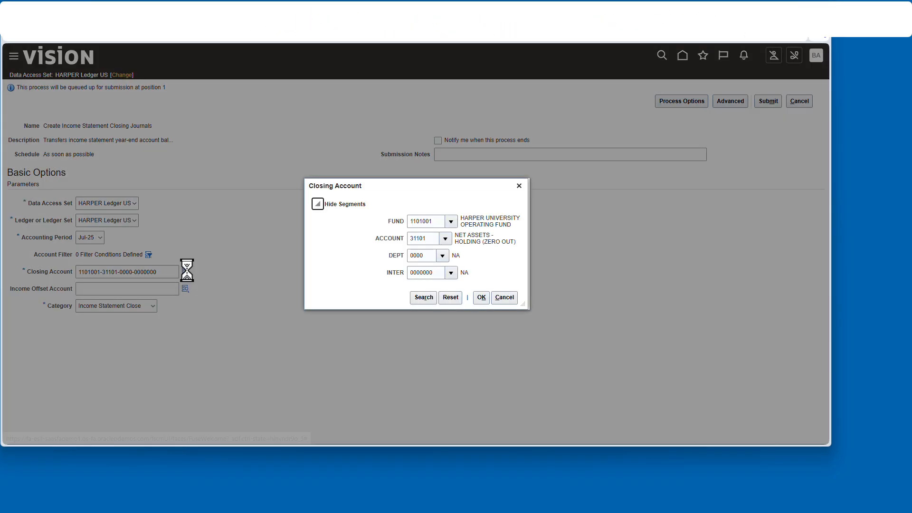
pyautogui.click(444, 239)
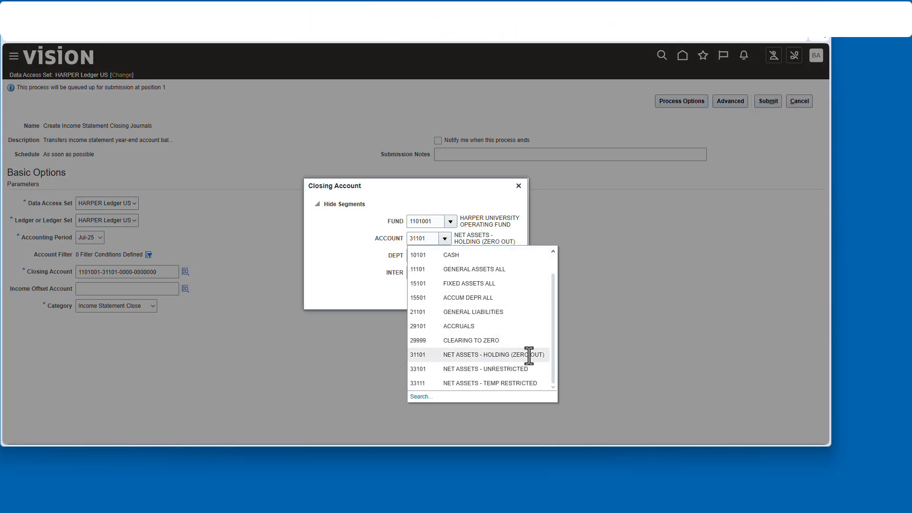
pyautogui.click(480, 396)
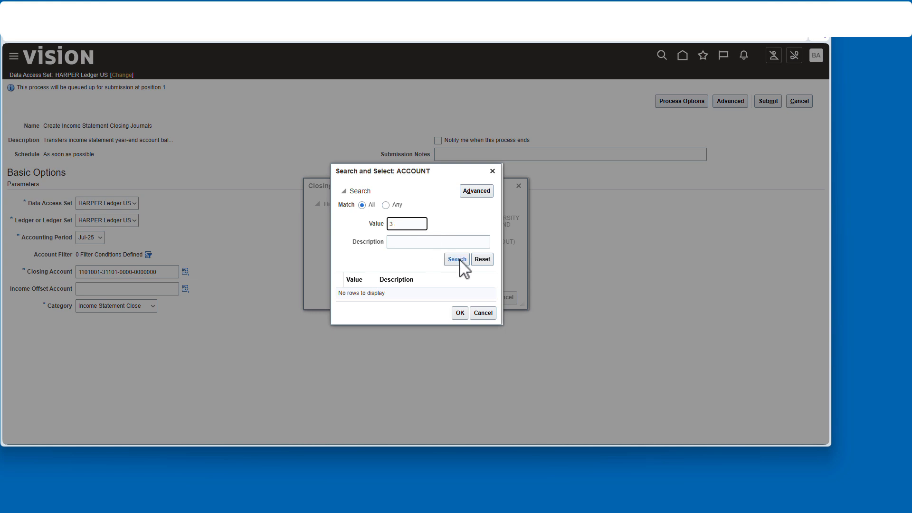
pyautogui.click(457, 260)
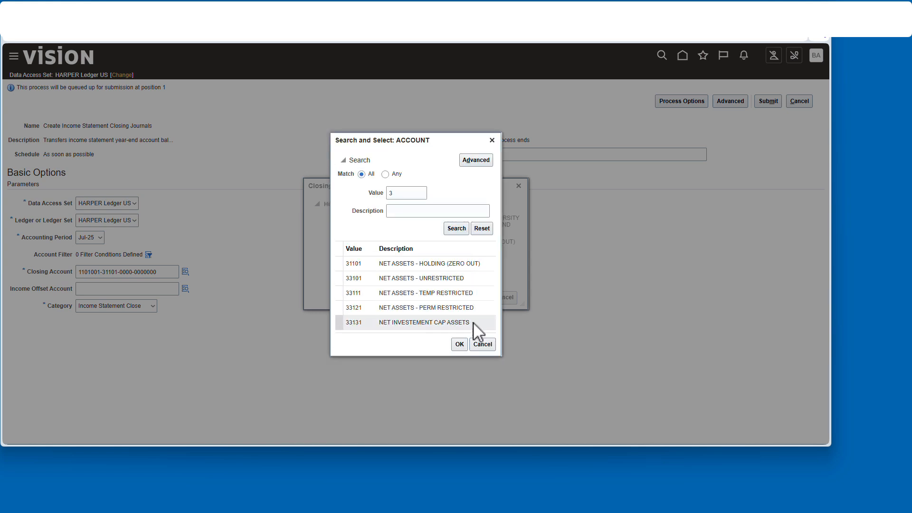
pyautogui.click(482, 344)
pyautogui.click(506, 298)
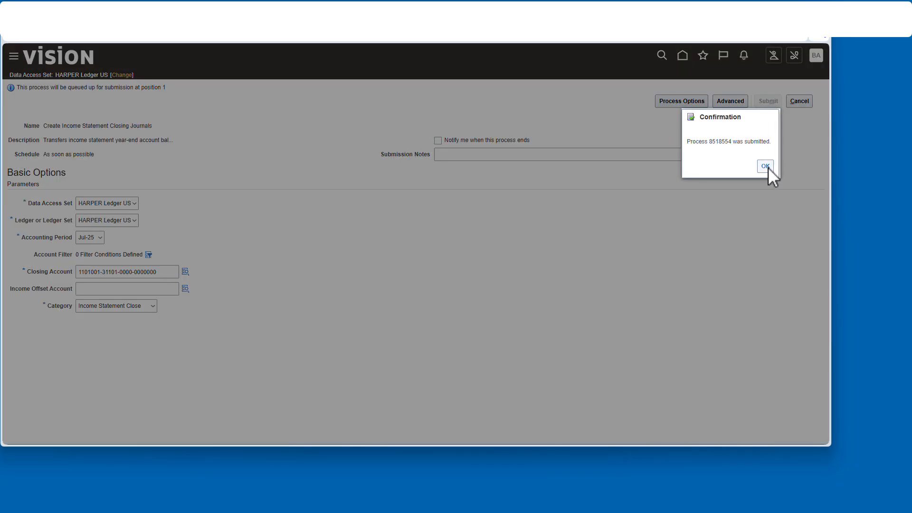
pyautogui.click(765, 166)
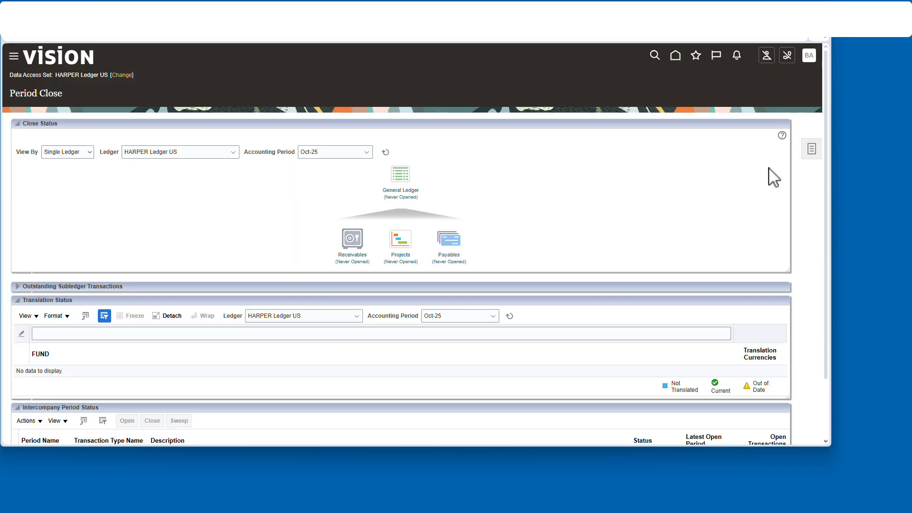
# - Open Manage Journals from the Journals work area and search for journals in accounting period Jul-25
pyautogui.click(677, 57)
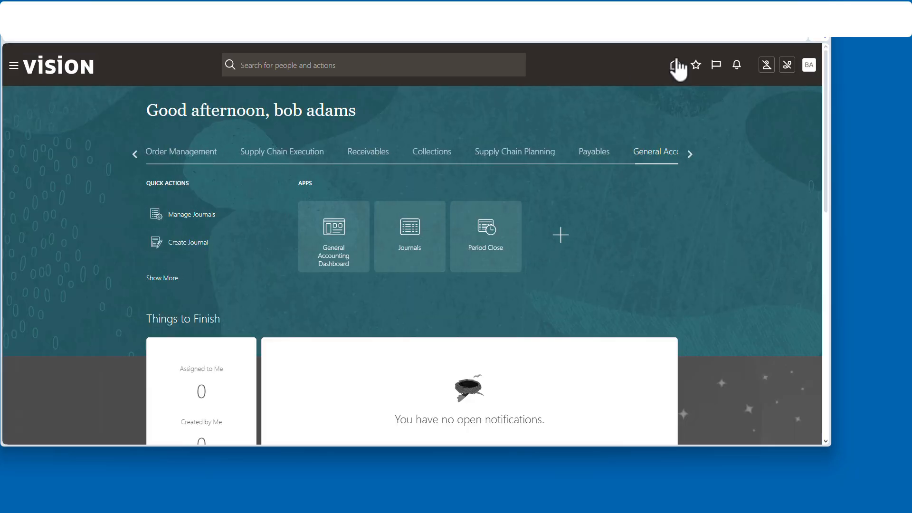
pyautogui.click(414, 240)
pyautogui.click(818, 150)
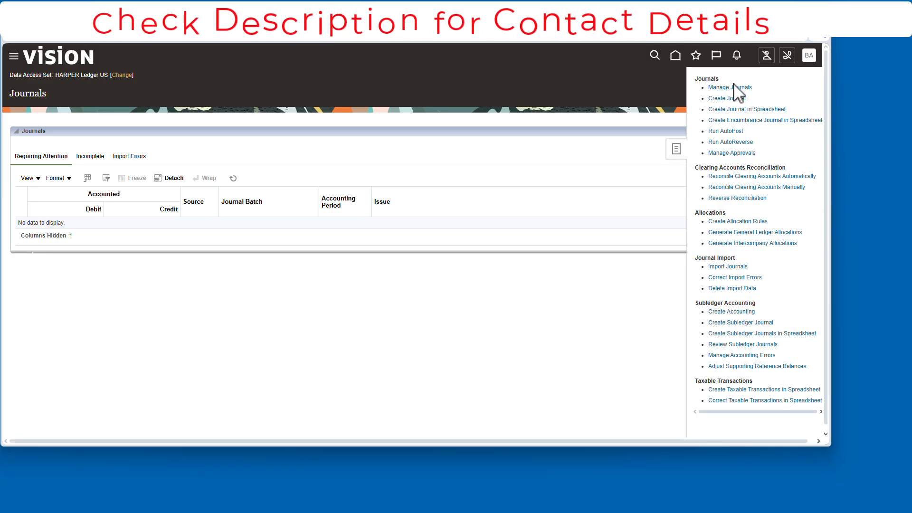
pyautogui.click(737, 90)
pyautogui.click(420, 187)
pyautogui.click(363, 218)
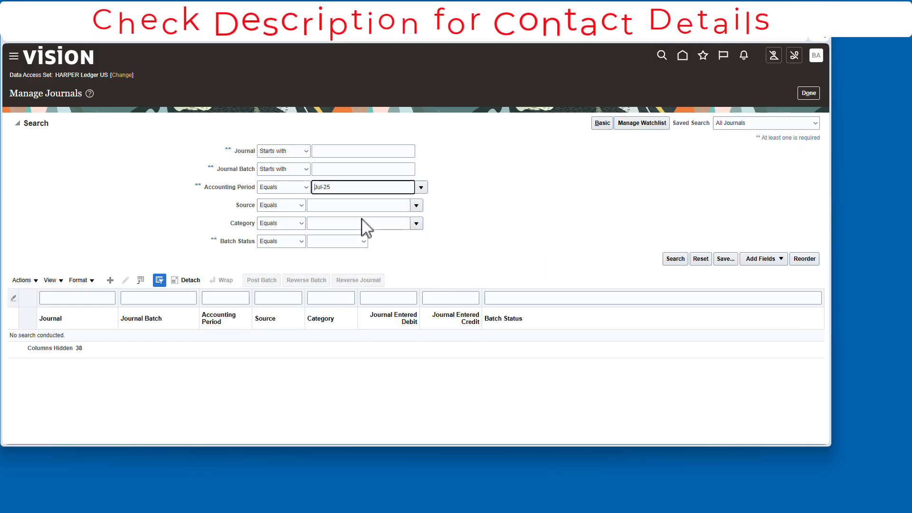
pyautogui.click(675, 258)
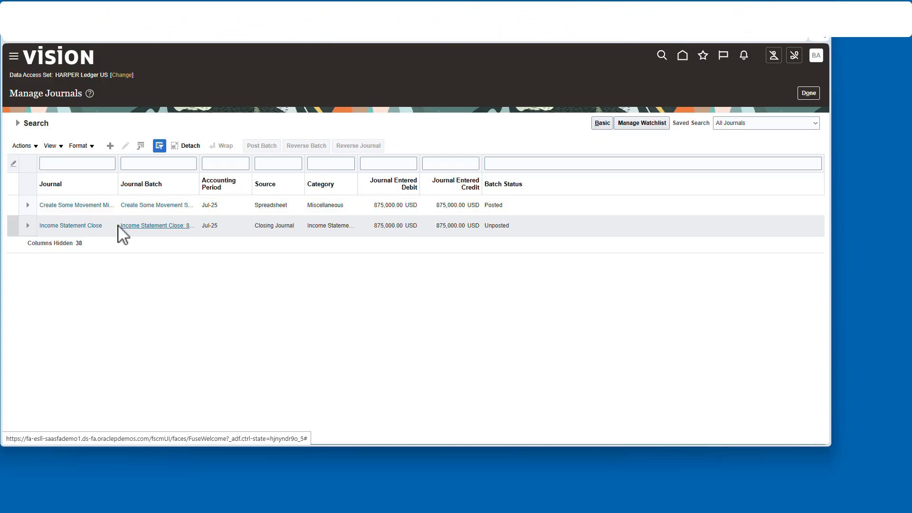
# - Review the Income Statement Close journal lines and post the journal, acknowledging the confirmation
pyautogui.scroll(-5, 444, 279)
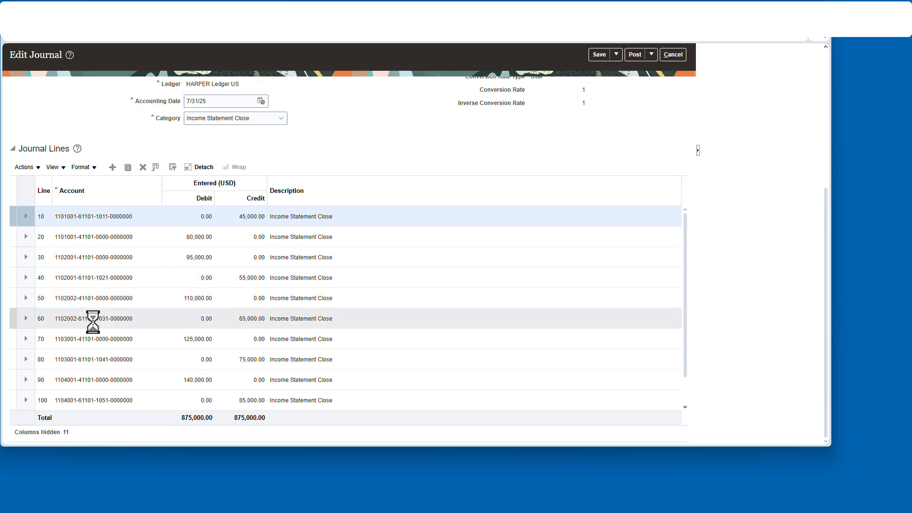
pyautogui.scroll(-1, 600, 314)
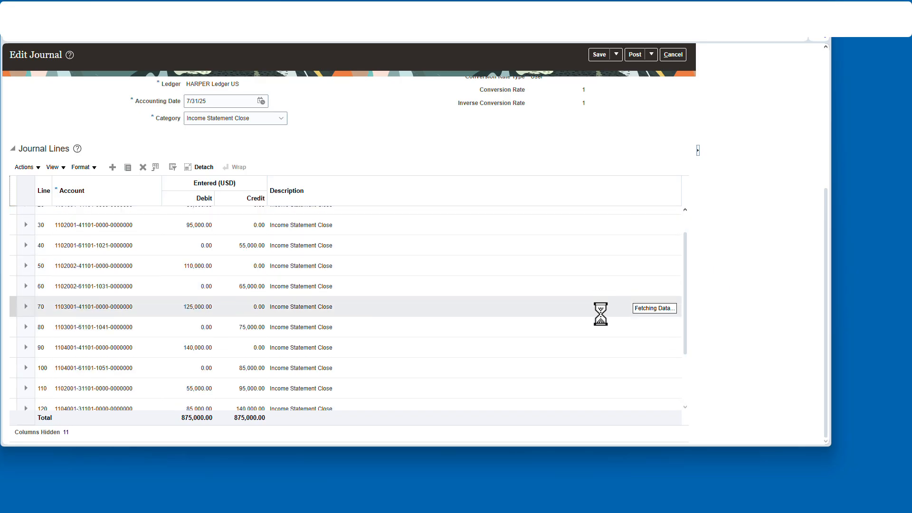
pyautogui.scroll(-2, 600, 314)
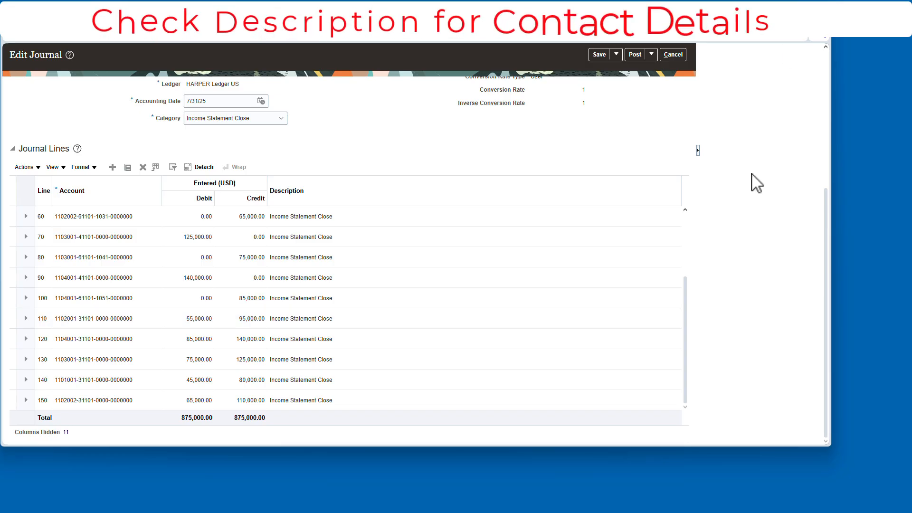
pyautogui.scroll(3, 750, 180)
pyautogui.click(632, 55)
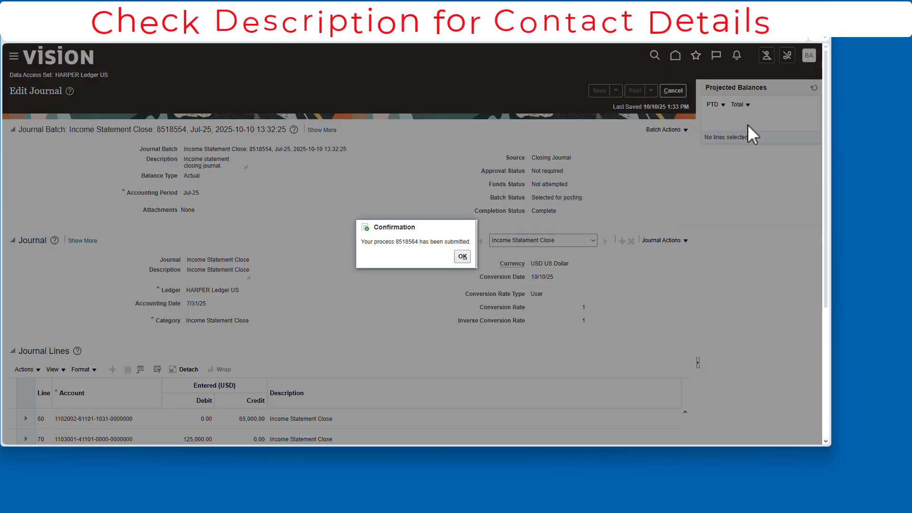
pyautogui.click(462, 256)
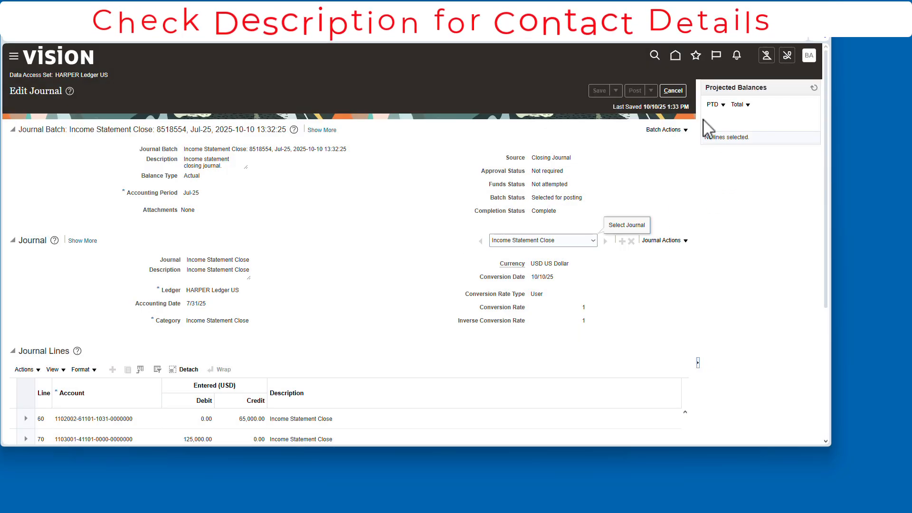
# - Leave the journal and rerun the Manage Journals search to check the batch status
pyautogui.click(670, 91)
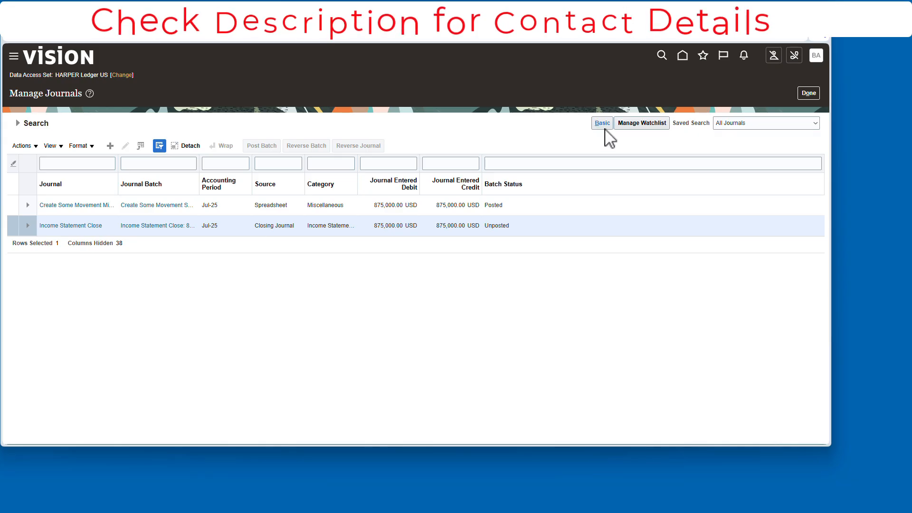
pyautogui.click(19, 123)
pyautogui.click(675, 259)
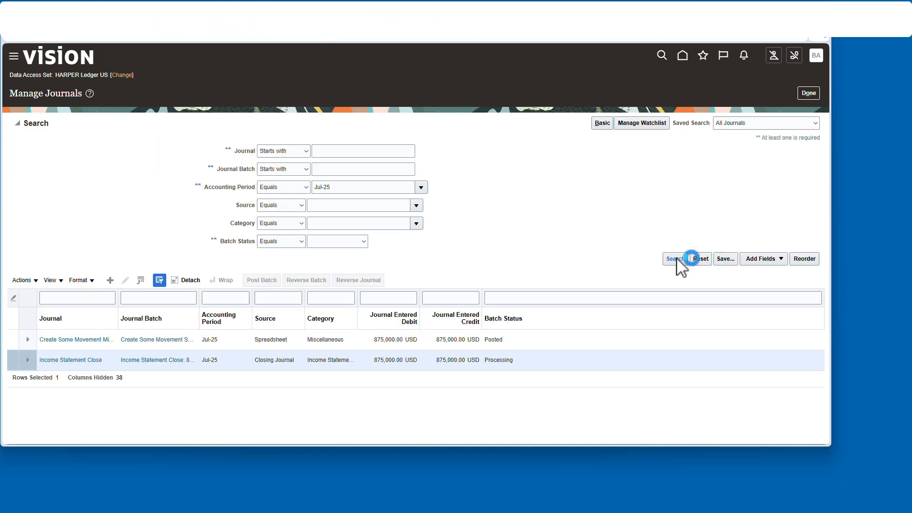
# - Inquire on detail balances for Jul-25 with FUND, DEPT, INTER and account 31101, then close the inquiry
pyautogui.click(682, 57)
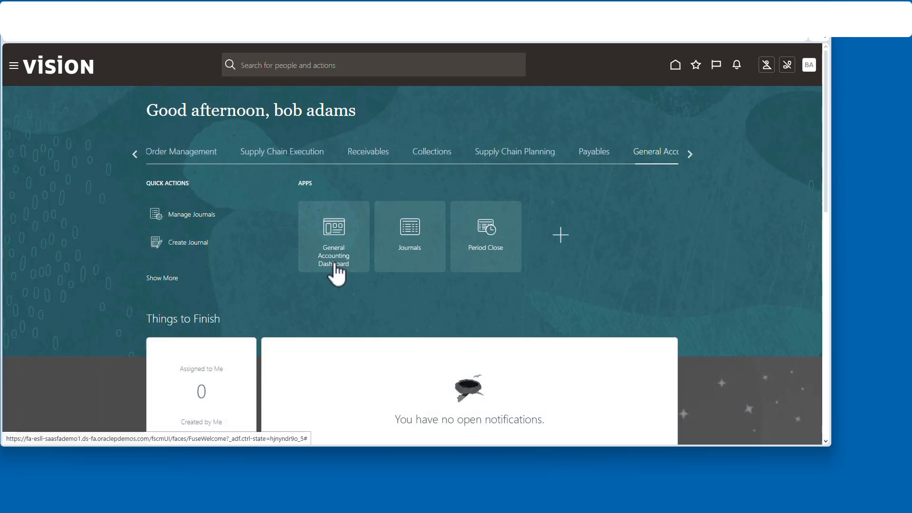
pyautogui.click(335, 261)
pyautogui.click(812, 150)
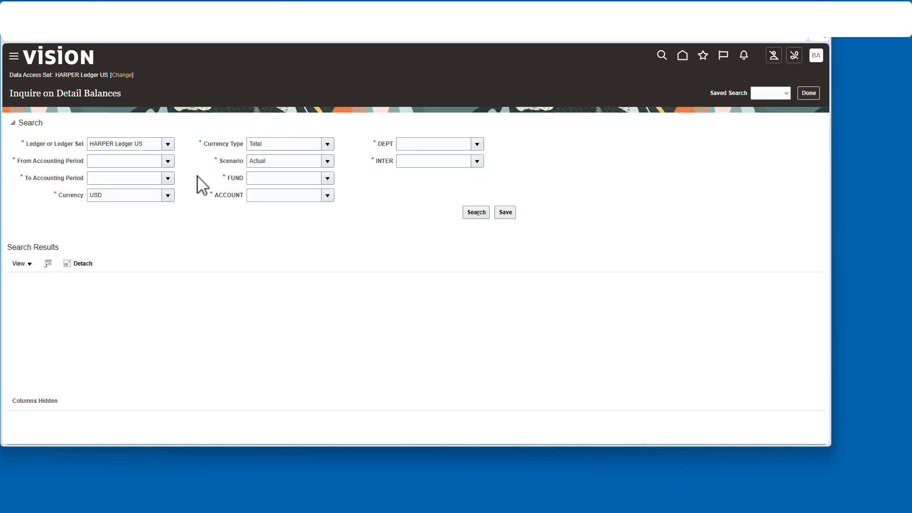
pyautogui.click(168, 161)
pyautogui.click(143, 179)
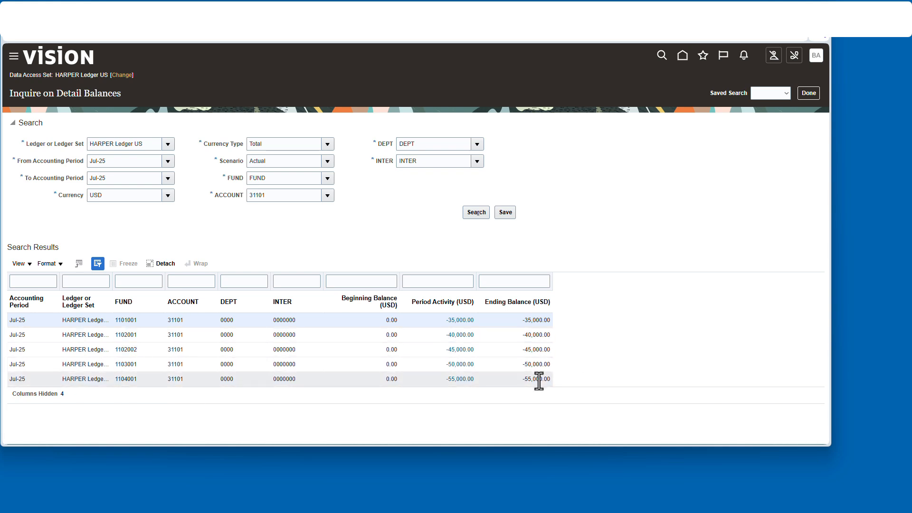
pyautogui.click(813, 94)
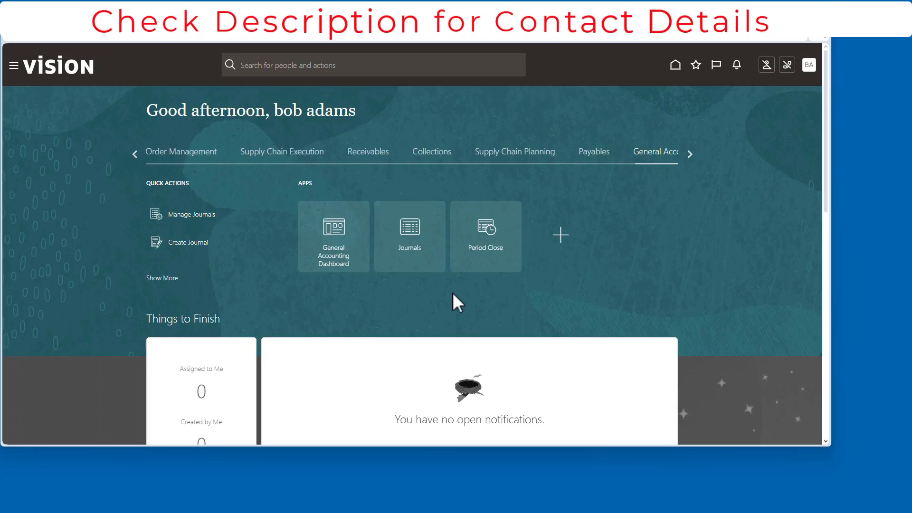
# - Submit Generate Allocations for rule set ALLALLOCATIONS and period Jul-25 with Post Allocations cleared
pyautogui.click(409, 228)
pyautogui.click(819, 151)
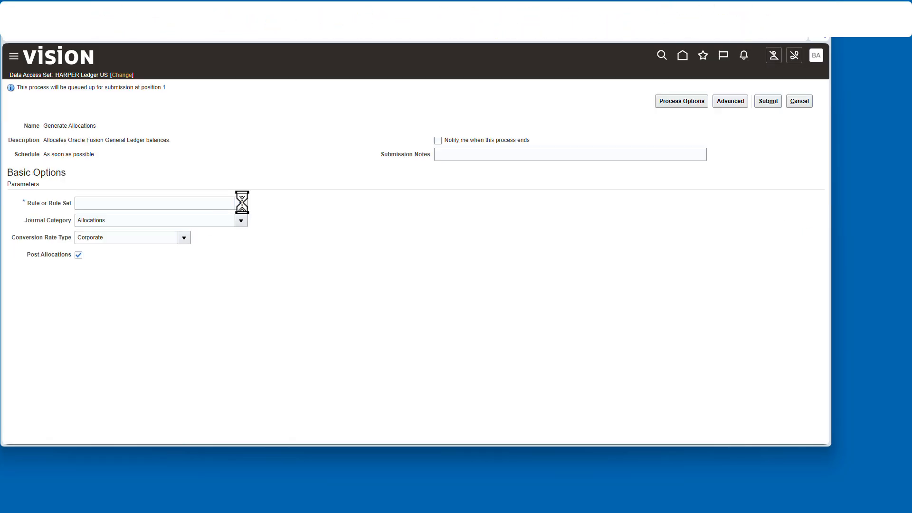
pyautogui.click(122, 274)
pyautogui.click(281, 221)
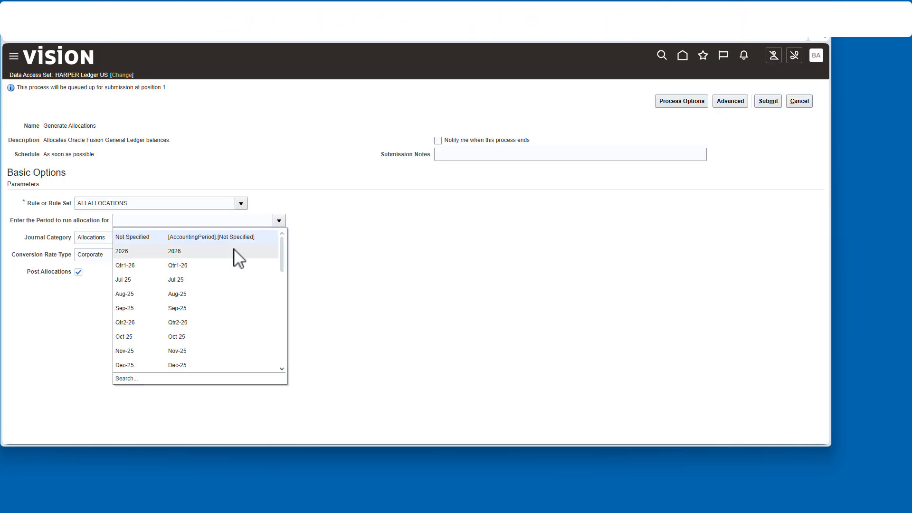
pyautogui.click(185, 289)
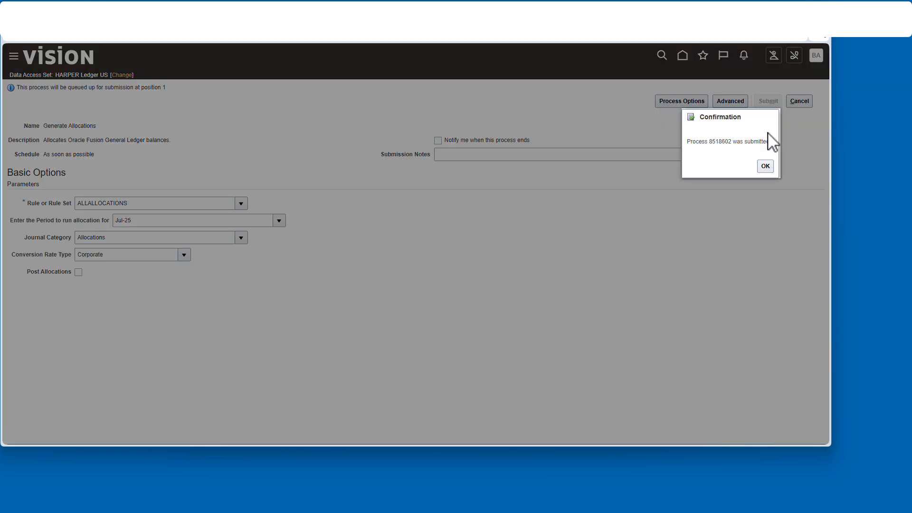
pyautogui.click(765, 165)
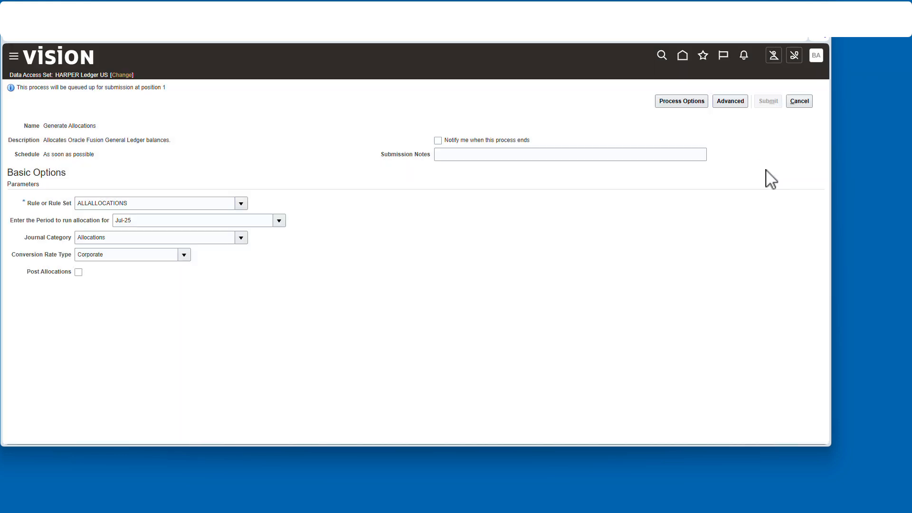
# - Open Scheduled Processes and refresh the list to monitor the Generate Allocations run and its child processes
pyautogui.click(14, 58)
pyautogui.scroll(-5, 237, 275)
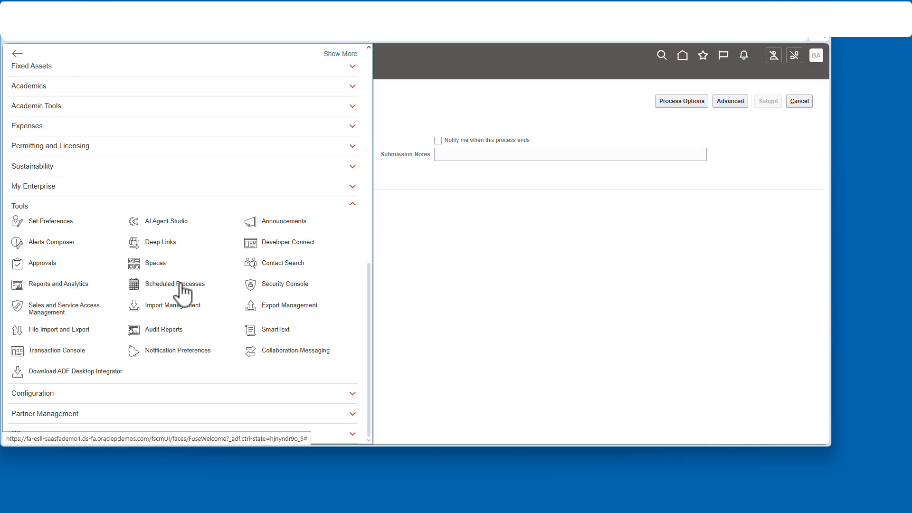
pyautogui.click(242, 284)
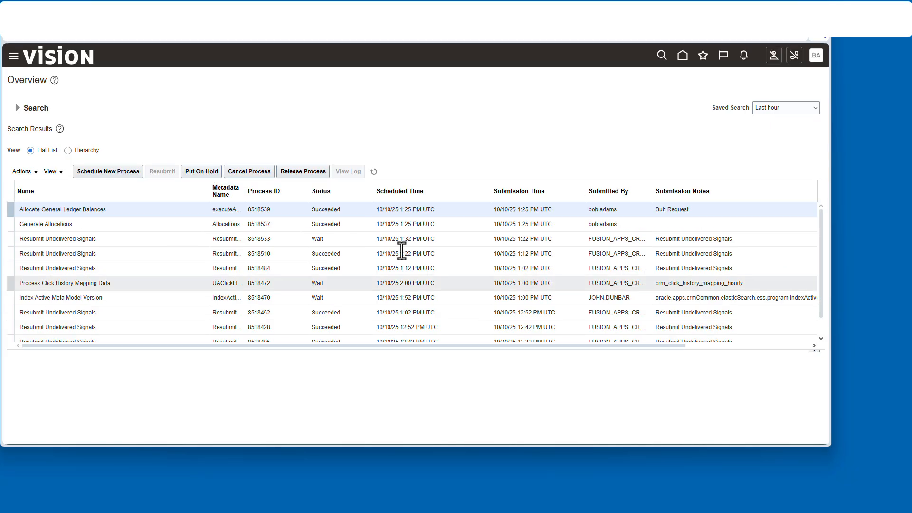
pyautogui.click(376, 170)
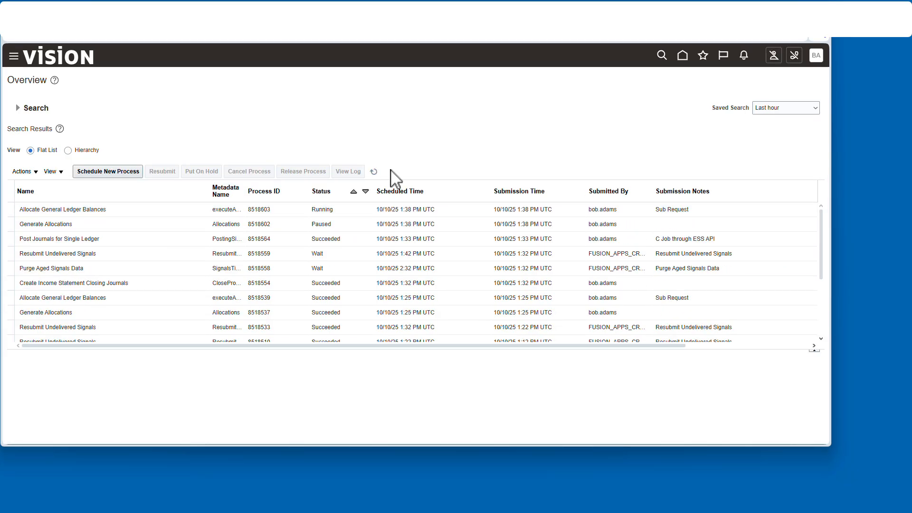
pyautogui.click(373, 171)
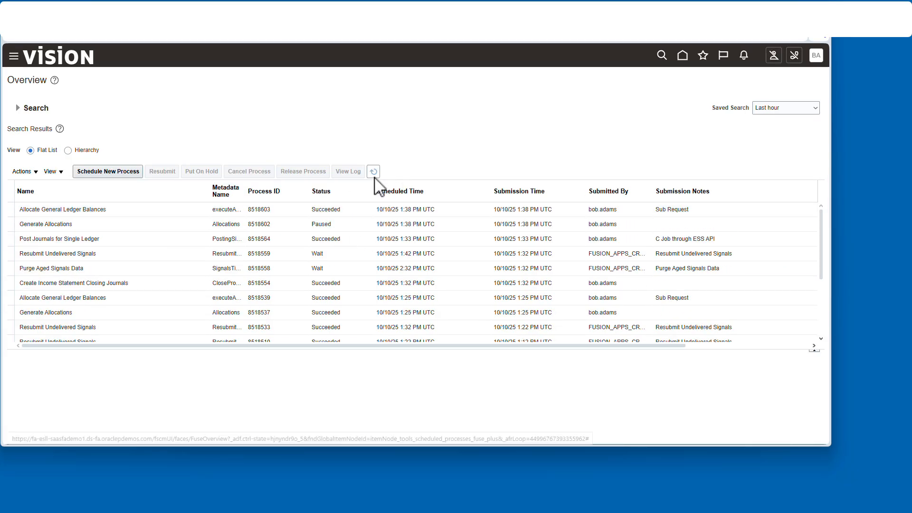
pyautogui.click(374, 171)
pyautogui.click(62, 210)
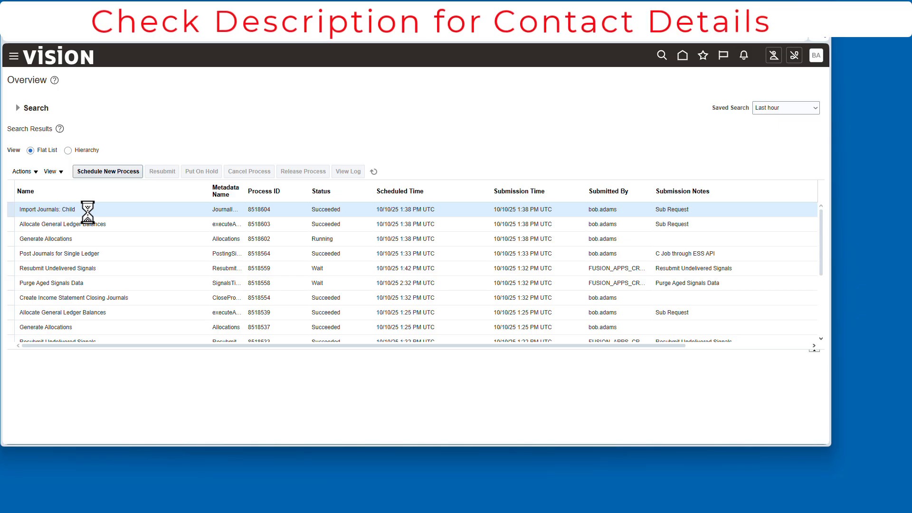
pyautogui.click(374, 171)
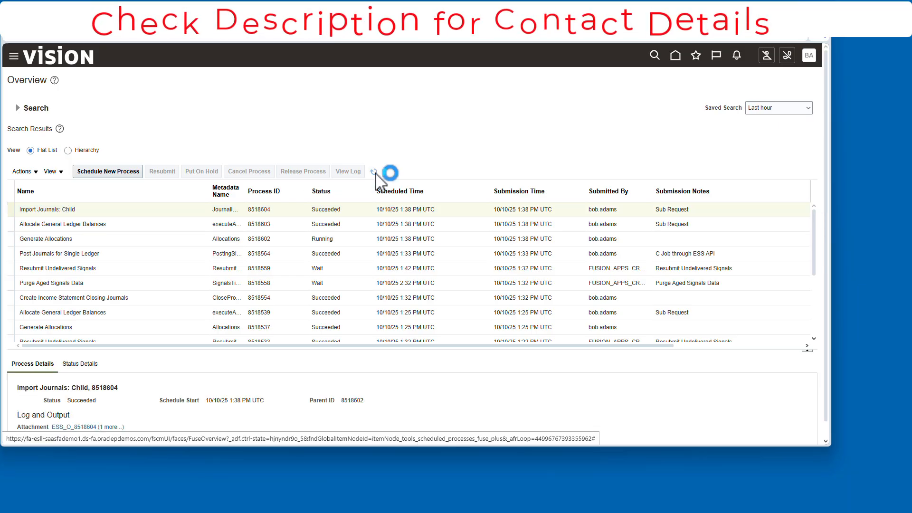
# - Return home and open Manage Journals from the Journals work area
pyautogui.click(675, 56)
pyautogui.click(411, 232)
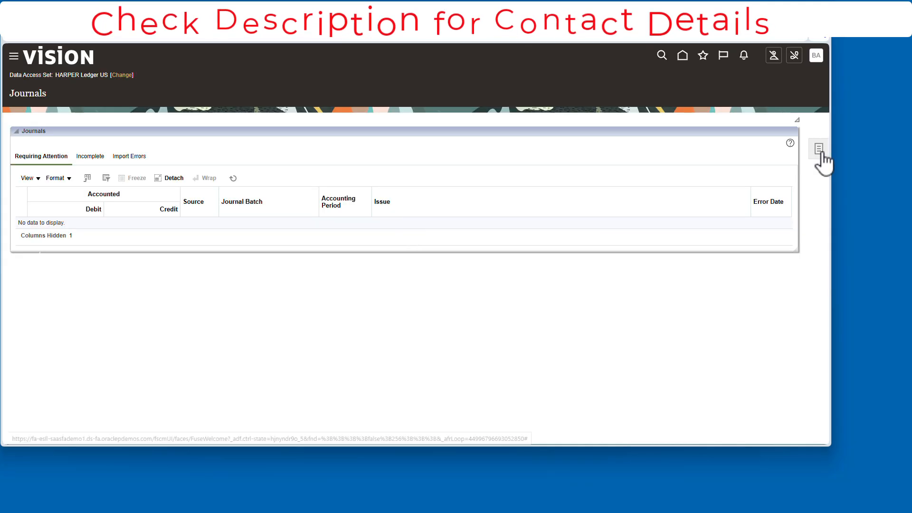
pyautogui.click(820, 149)
pyautogui.click(708, 87)
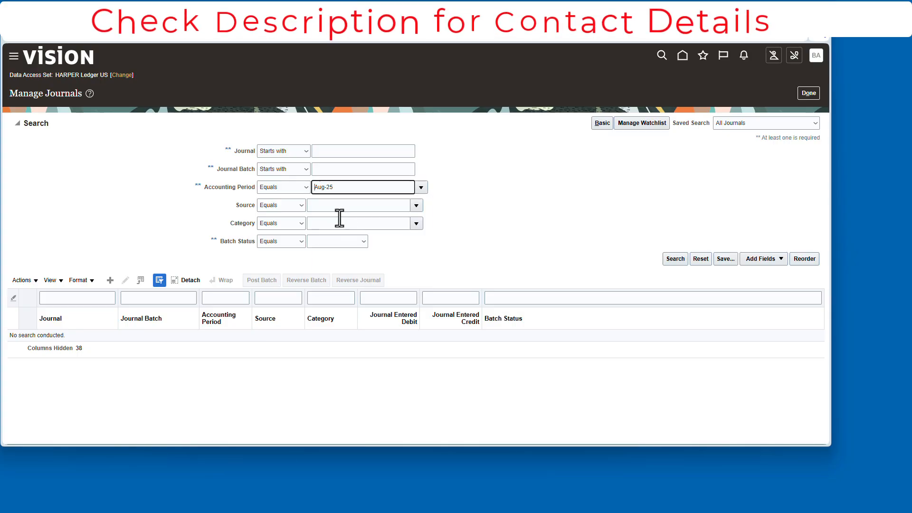
# - Search the journals and open the 1101 Allocations journal to review its lines and account segments, then close it
pyautogui.click(674, 259)
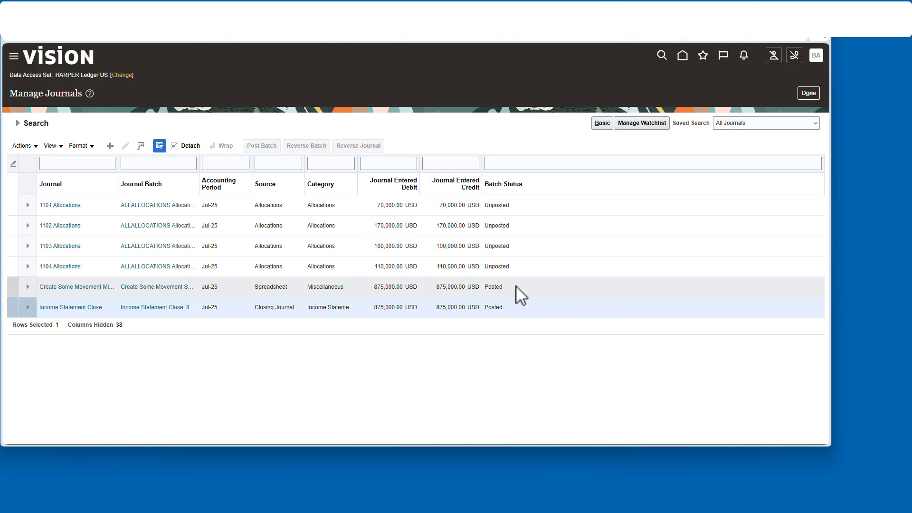
pyautogui.click(61, 205)
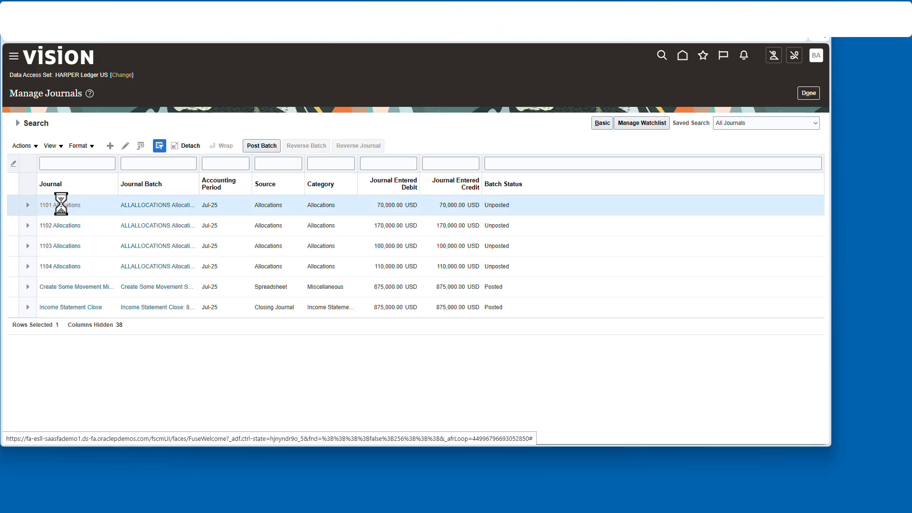
pyautogui.scroll(-3, 216, 326)
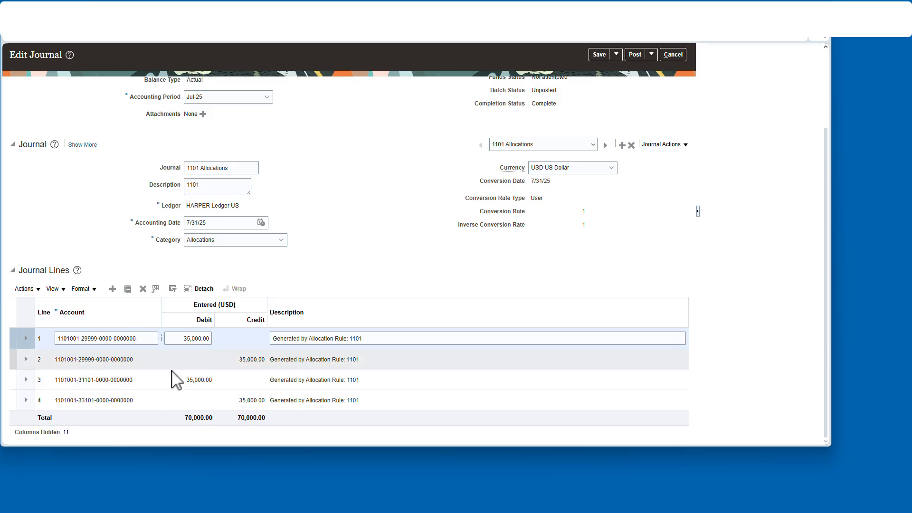
pyautogui.moveTo(104, 400)
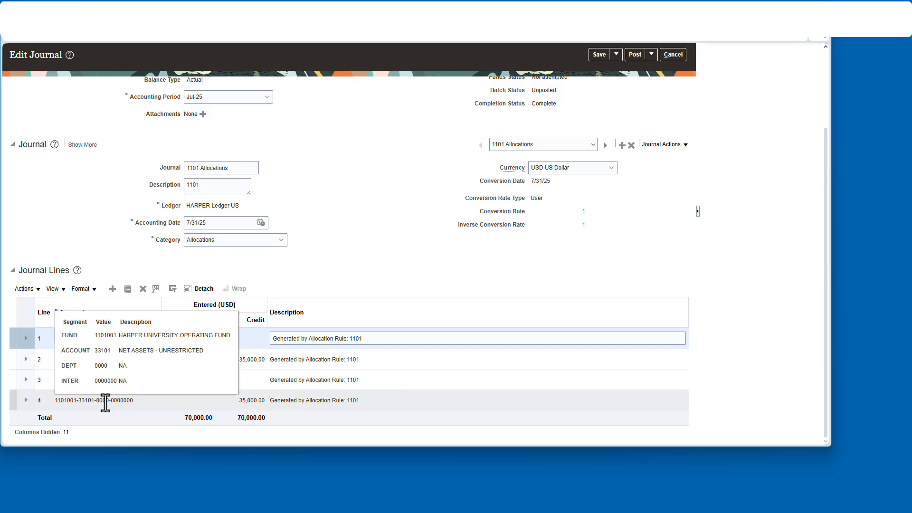
pyautogui.click(673, 54)
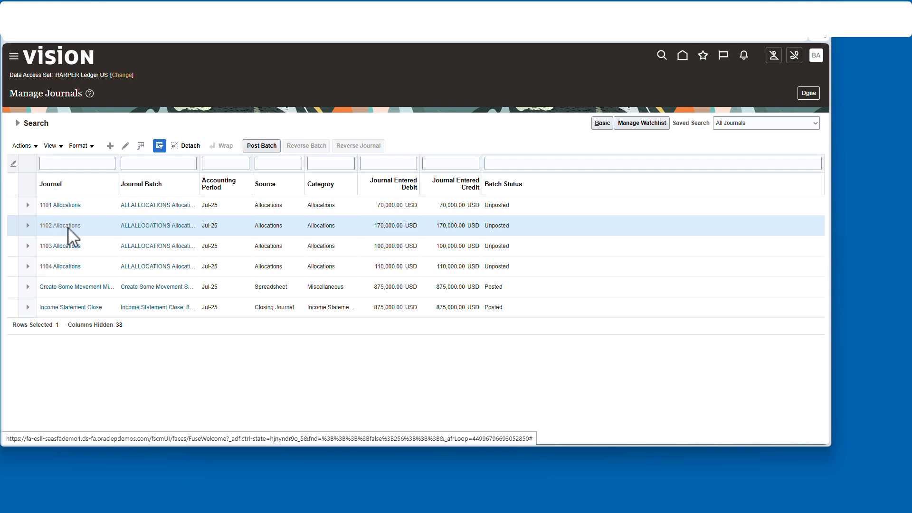
# - Open and review the lines of the 1102 and 1103 Allocations journals, closing each without changes
pyautogui.click(67, 226)
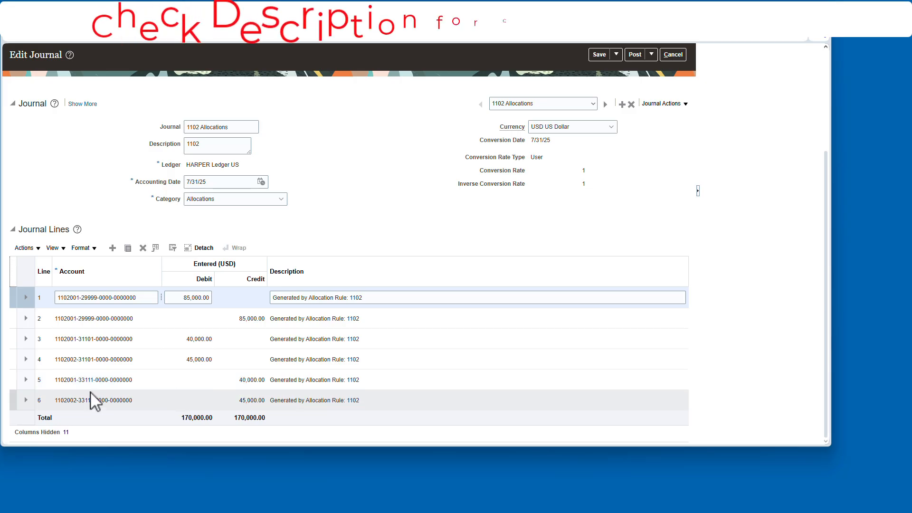
pyautogui.click(680, 55)
pyautogui.click(96, 254)
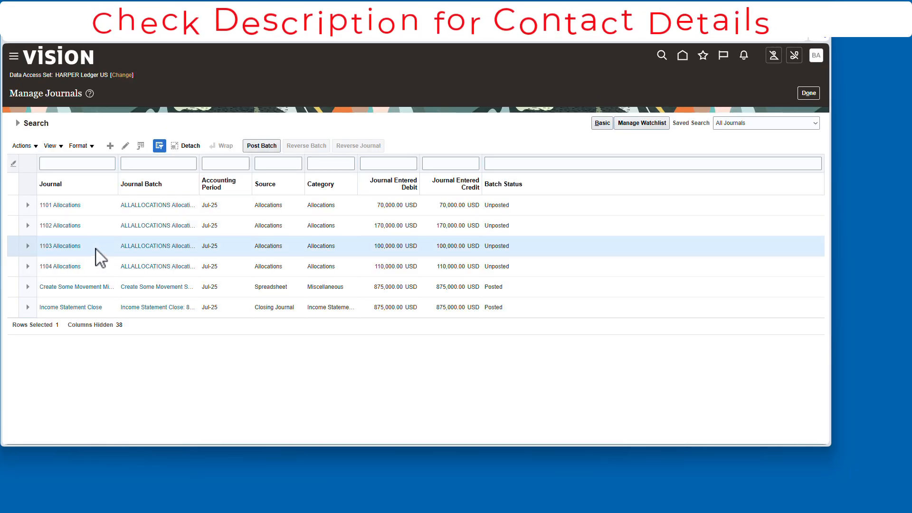
pyautogui.click(63, 246)
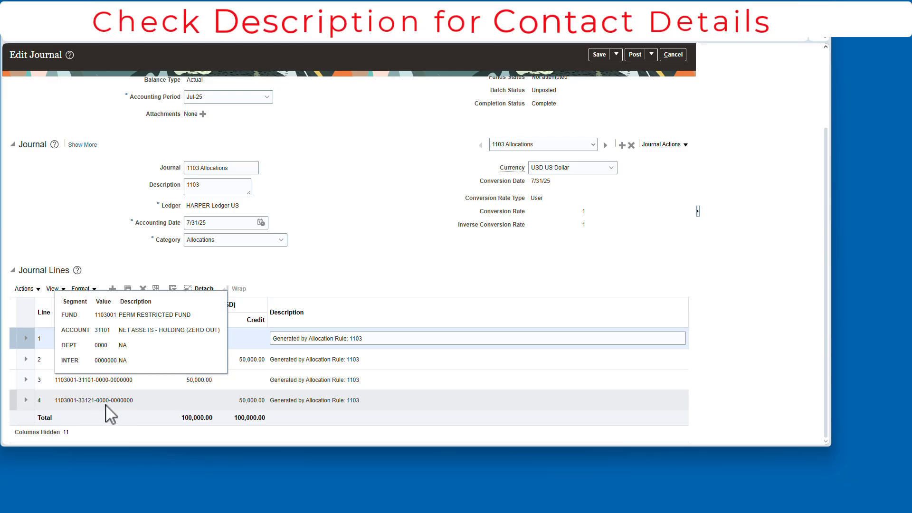
pyautogui.moveTo(106, 400)
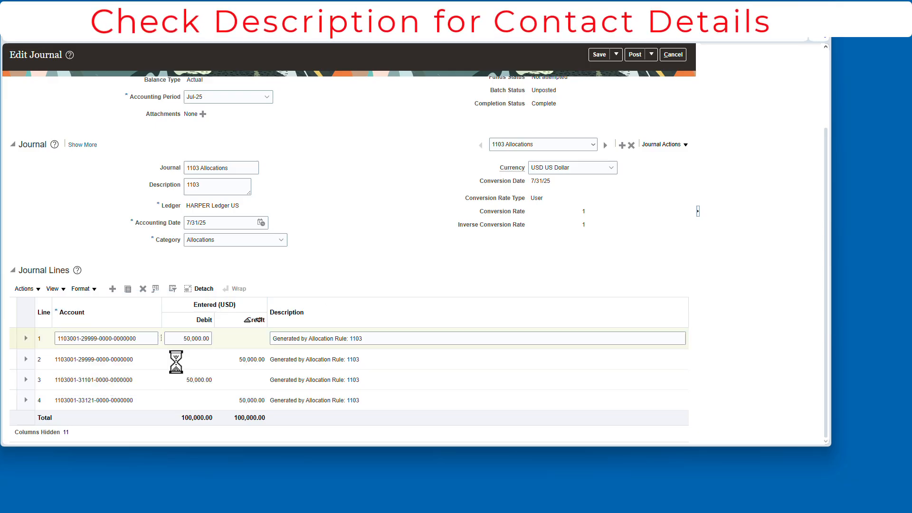
pyautogui.moveTo(122, 379)
pyautogui.click(672, 55)
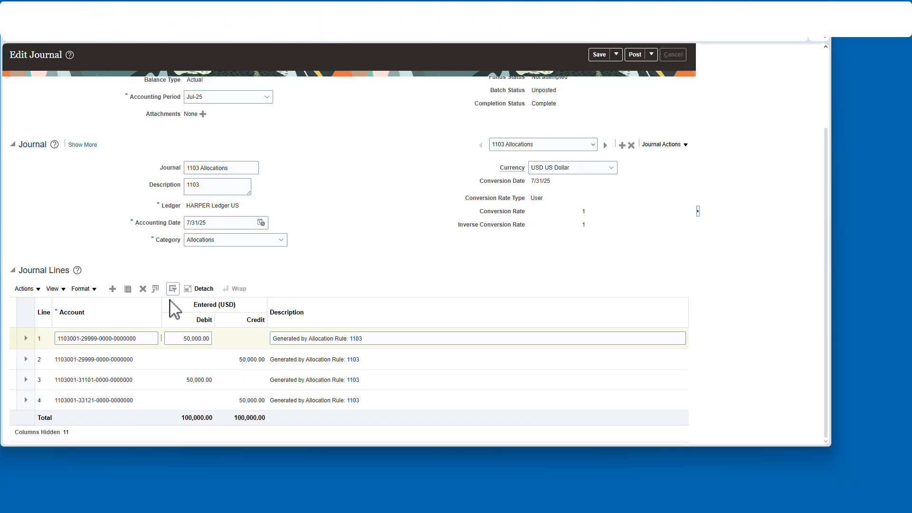
# - Open the 1104 Allocations journal, review its lines and account segments, and close it
pyautogui.click(67, 264)
pyautogui.scroll(-2, 403, 313)
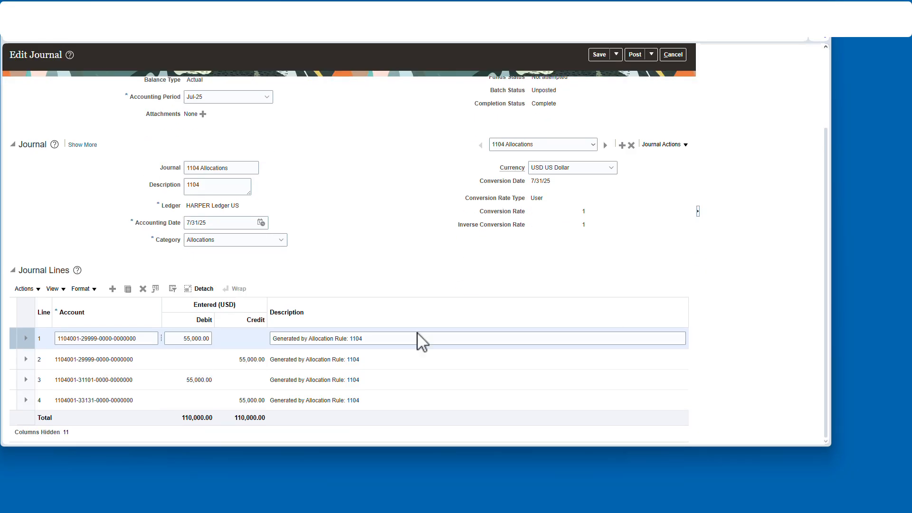
pyautogui.moveTo(83, 379)
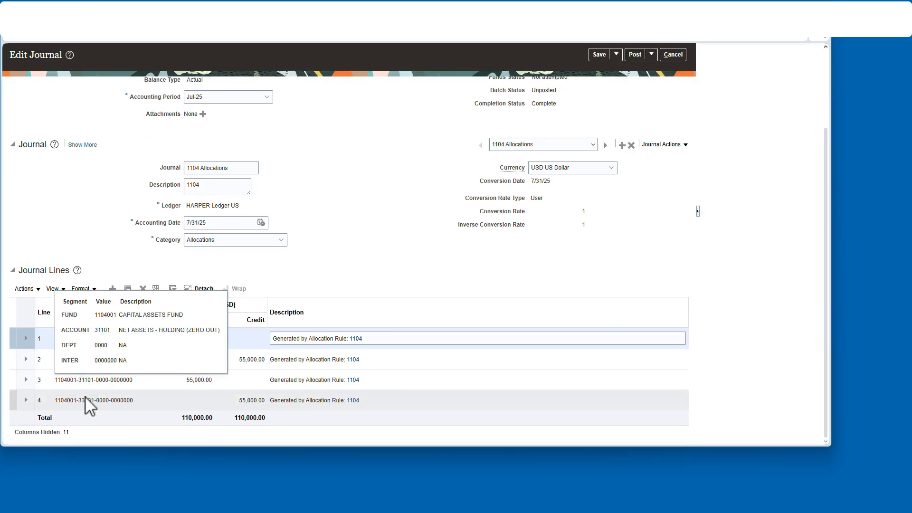
pyautogui.moveTo(82, 400)
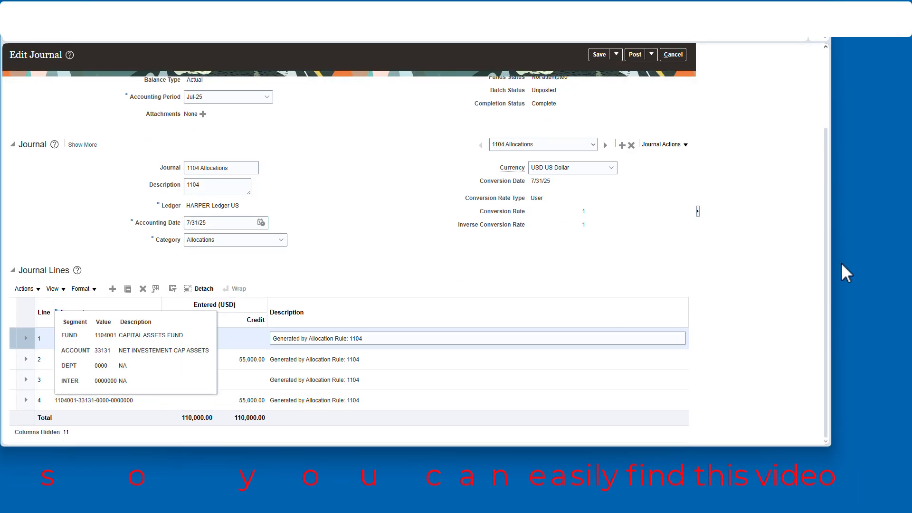
pyautogui.click(672, 54)
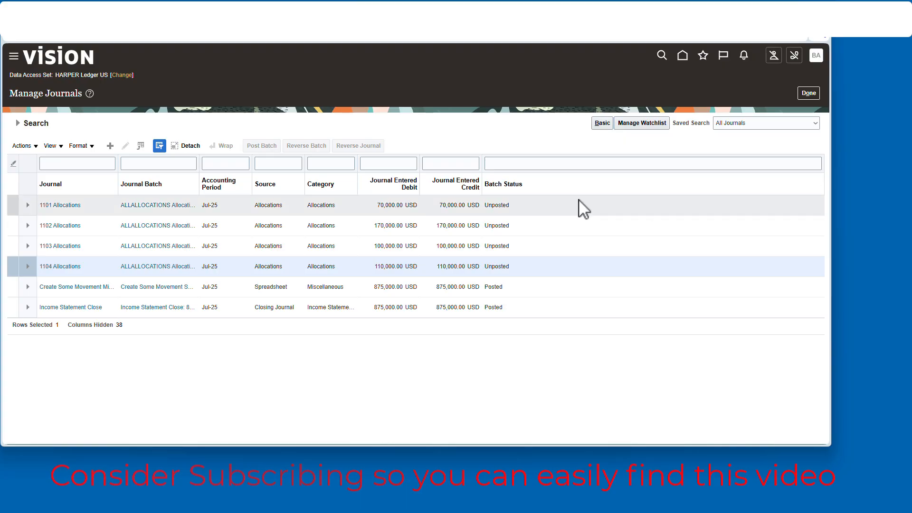
# - Select the four Allocations journals, post their batches, and rerun the journal search
pyautogui.keyDown('shift'); pyautogui.click(78, 206); pyautogui.keyUp('shift')
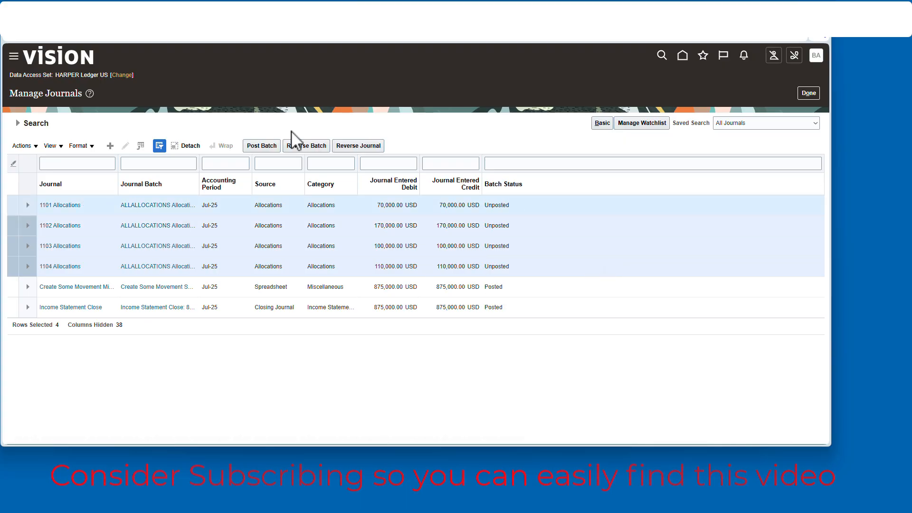
pyautogui.click(266, 150)
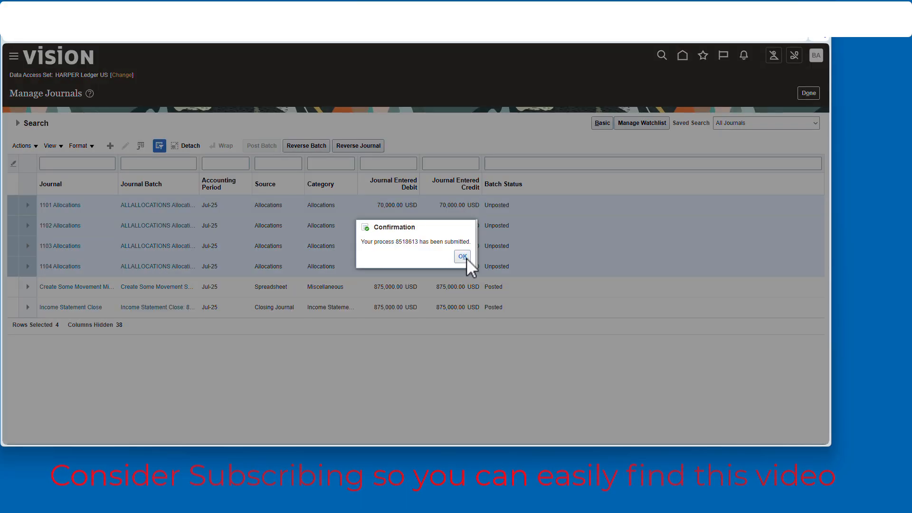
pyautogui.click(466, 258)
pyautogui.click(669, 261)
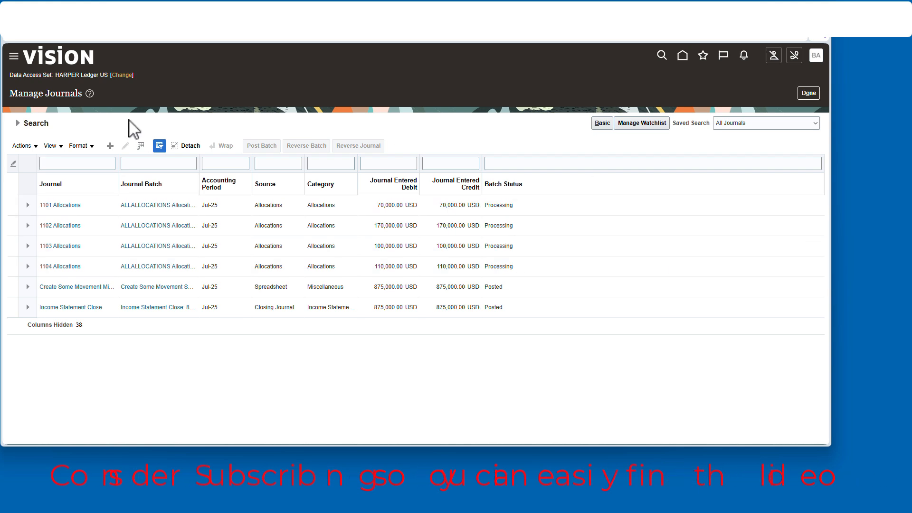
pyautogui.click(18, 124)
pyautogui.click(669, 260)
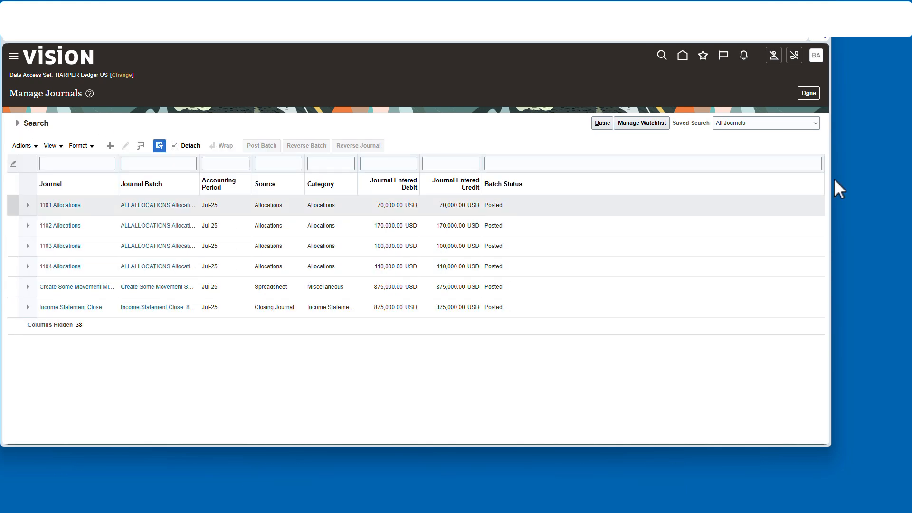
# - Open Inquire on Detail Balances from the dashboard and search Jul-25 balances for FUND, DEPT, INTER and account 31101, then 33101
pyautogui.click(808, 93)
pyautogui.click(683, 56)
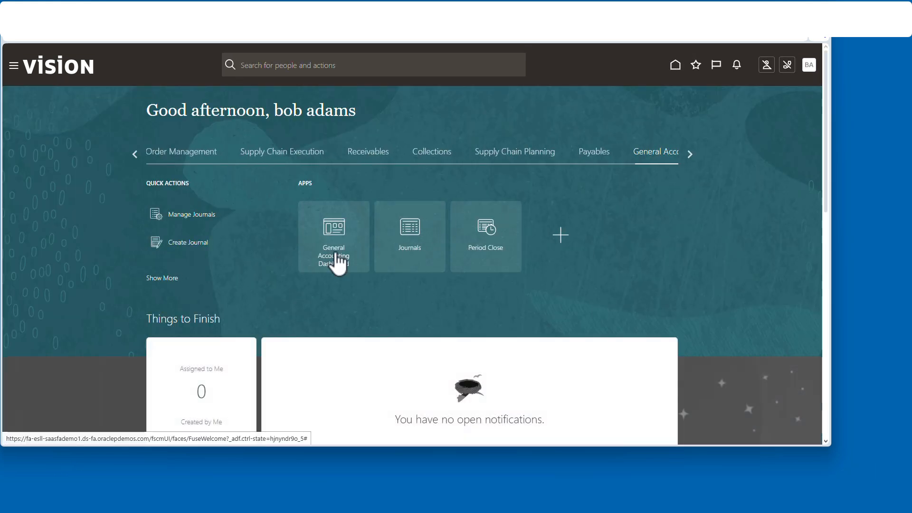
pyautogui.scroll(-2, 339, 262)
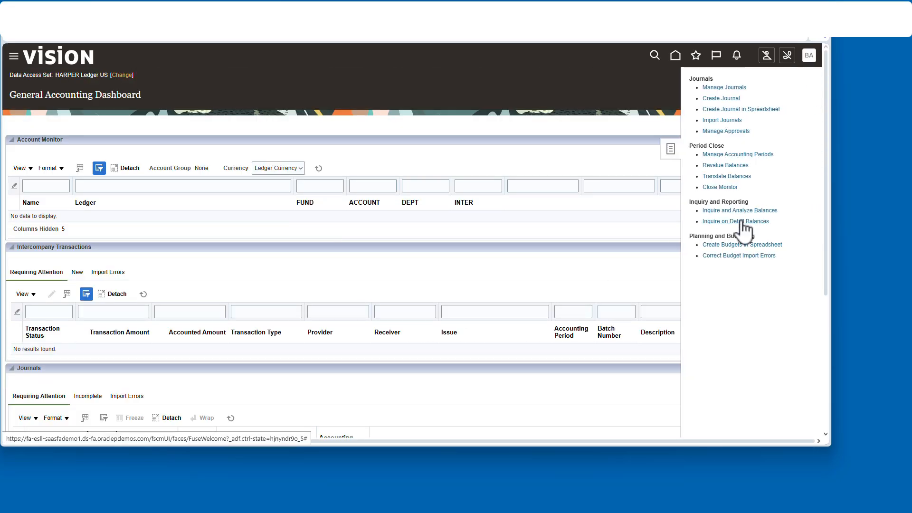
pyautogui.click(726, 221)
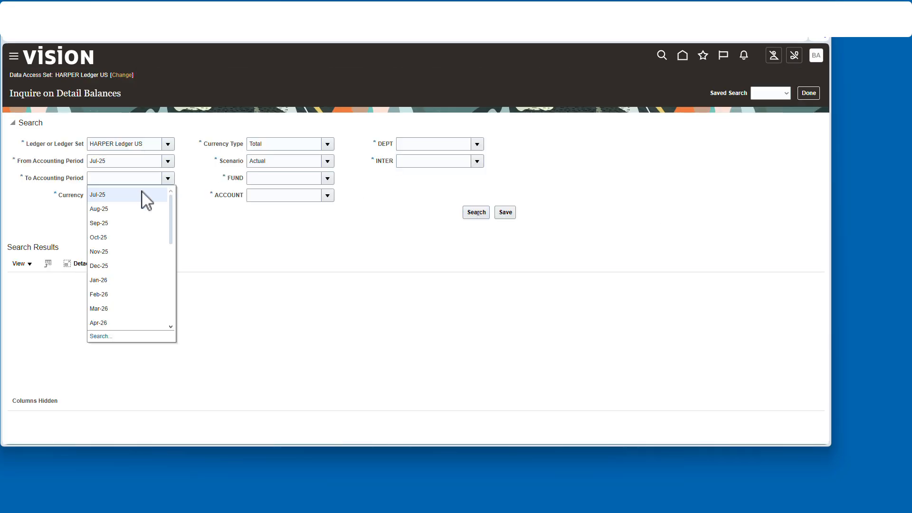
pyautogui.click(142, 194)
pyautogui.click(476, 161)
pyautogui.click(413, 187)
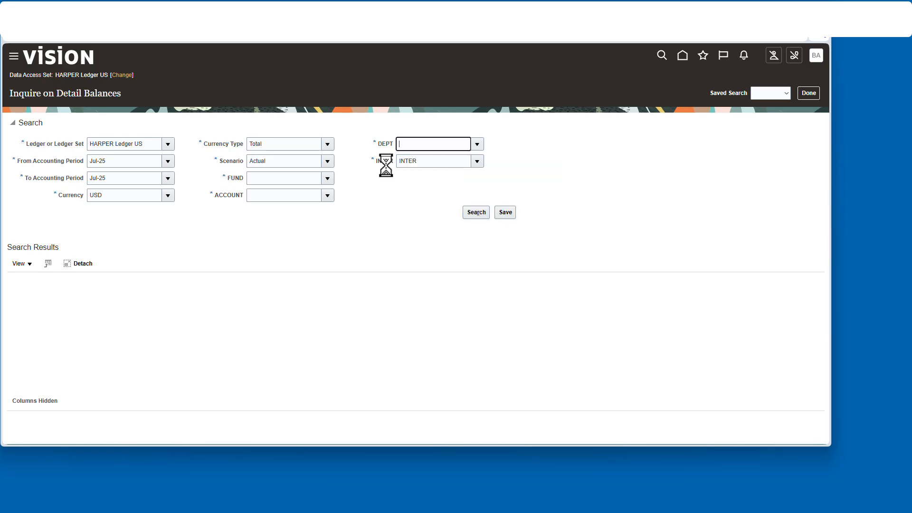
pyautogui.click(327, 178)
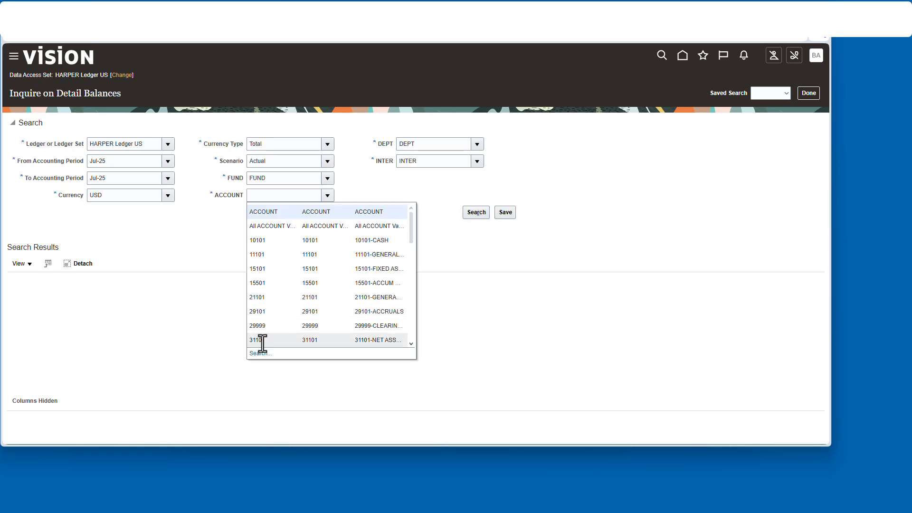
pyautogui.click(261, 342)
pyautogui.click(475, 213)
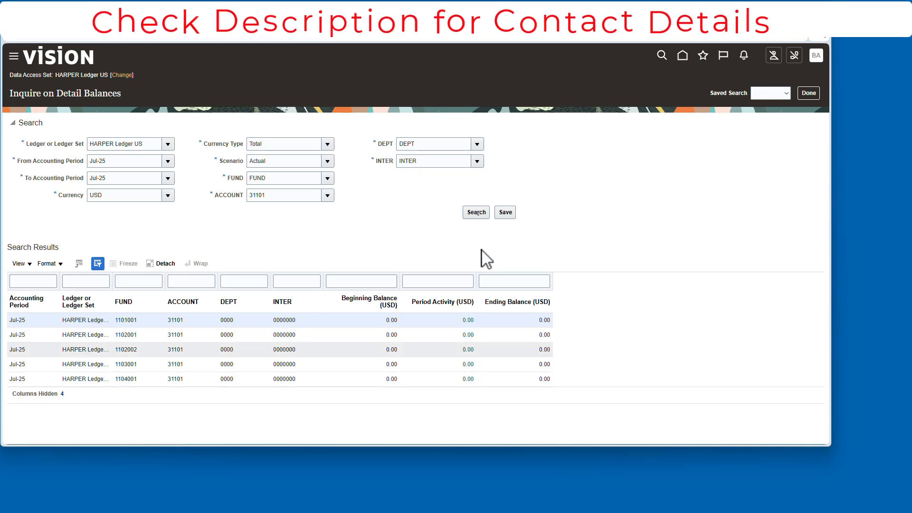
pyautogui.click(476, 212)
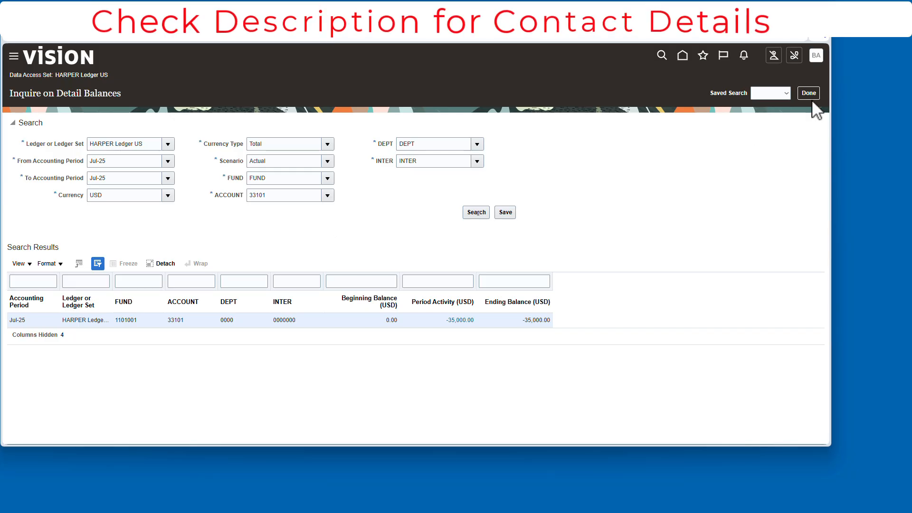
# - Search detail balances for accounts starting with 3, then for account 33131 picked from the account search
pyautogui.click(327, 195)
pyautogui.tripleClick(294, 195)
pyautogui.write('3')
pyautogui.click(477, 212)
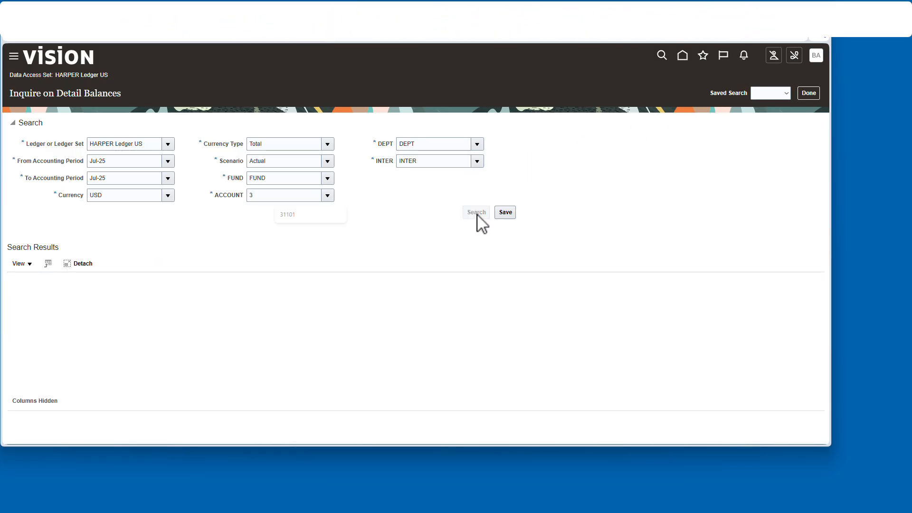
pyautogui.click(327, 195)
pyautogui.click(263, 311)
pyautogui.click(555, 289)
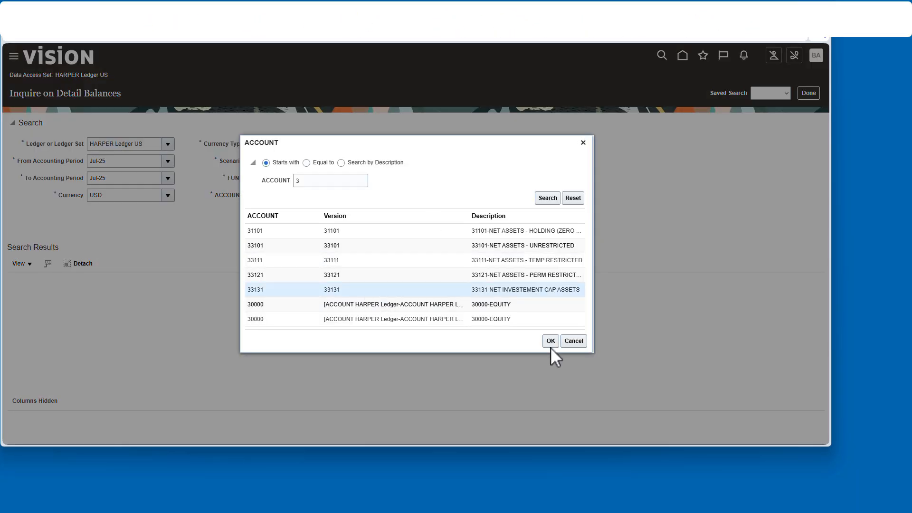
pyautogui.click(550, 340)
pyautogui.click(477, 213)
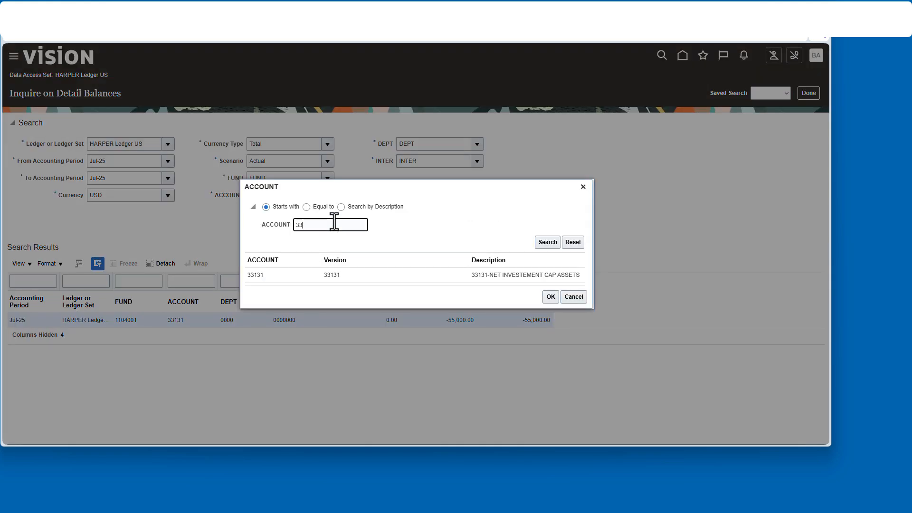
# - Rerun the detail balance inquiry for accounts 33121 and 33111
pyautogui.click(541, 241)
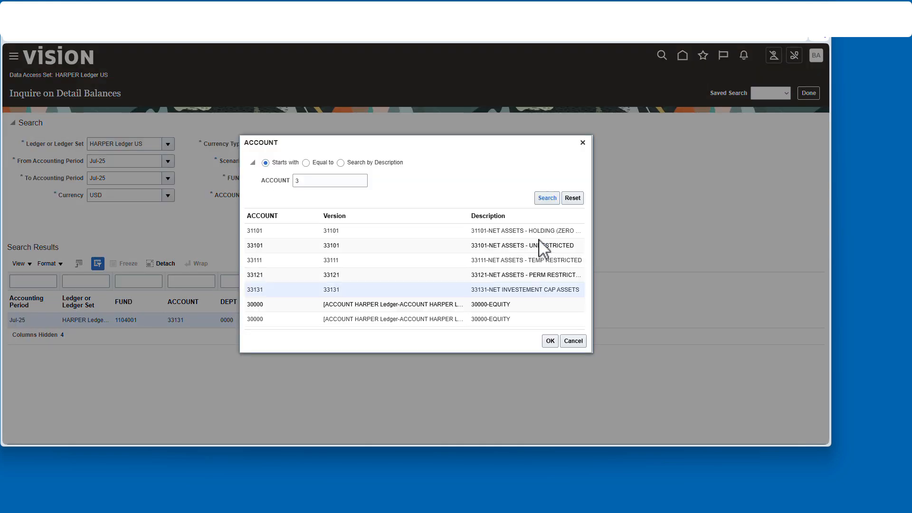
pyautogui.click(550, 341)
pyautogui.click(477, 213)
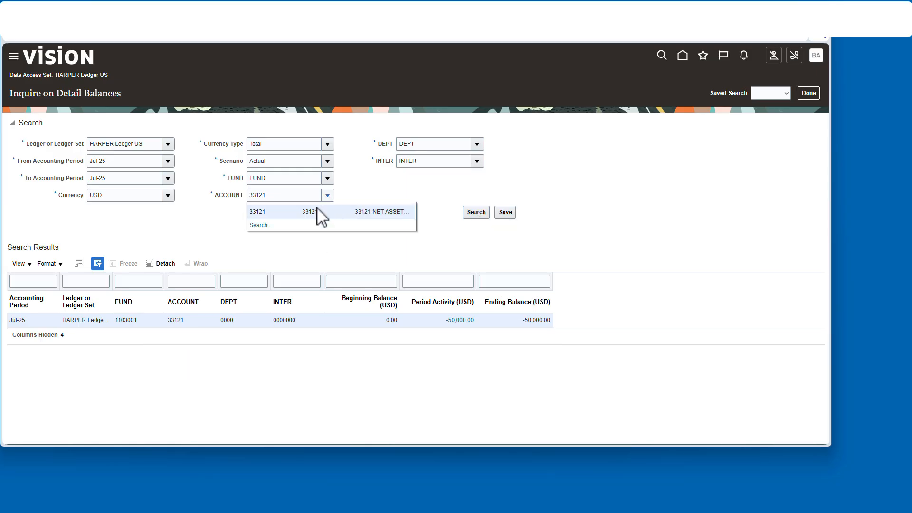
pyautogui.click(327, 221)
pyautogui.click(548, 242)
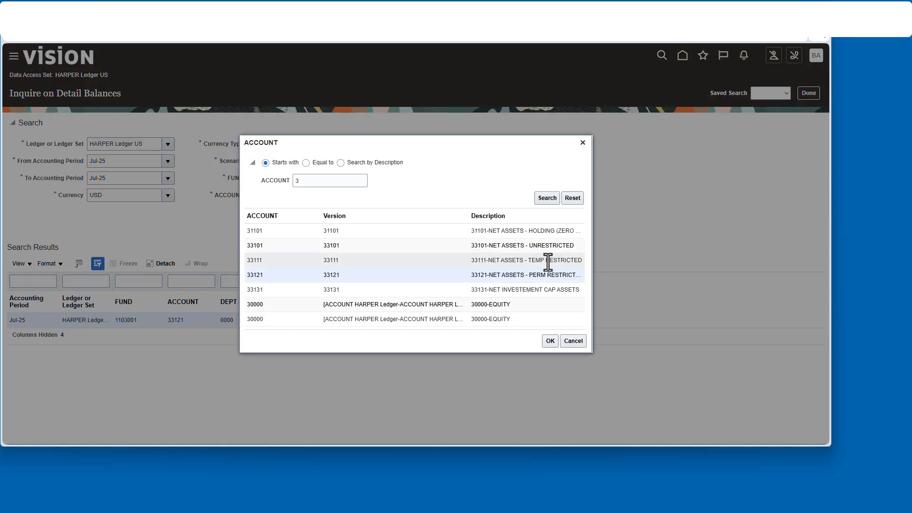
pyautogui.doubleClick(275, 260)
pyautogui.click(476, 213)
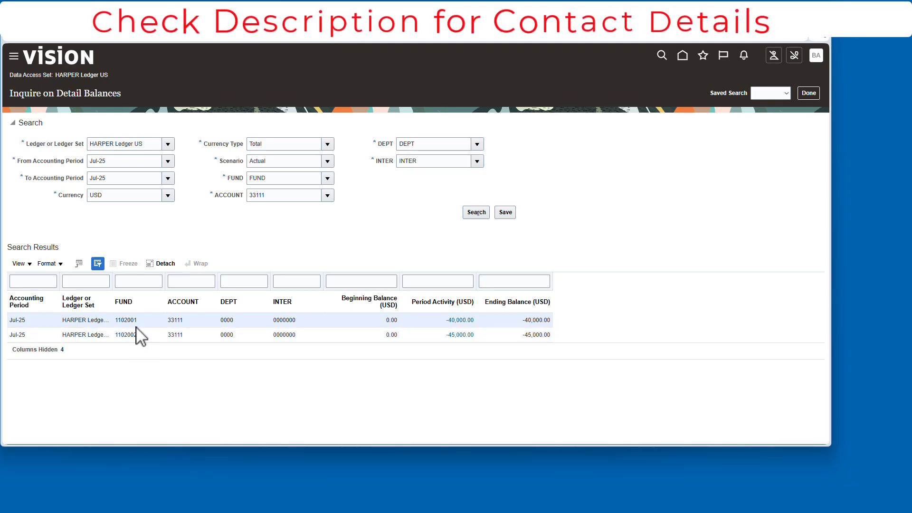
# - Close the balance inquiry, return home and open Manage Journals
pyautogui.click(327, 195)
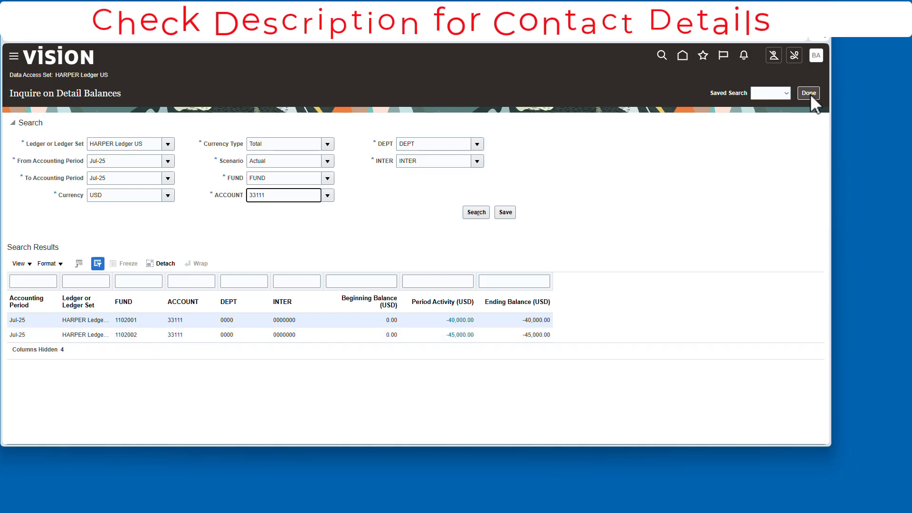
pyautogui.click(808, 93)
pyautogui.click(667, 55)
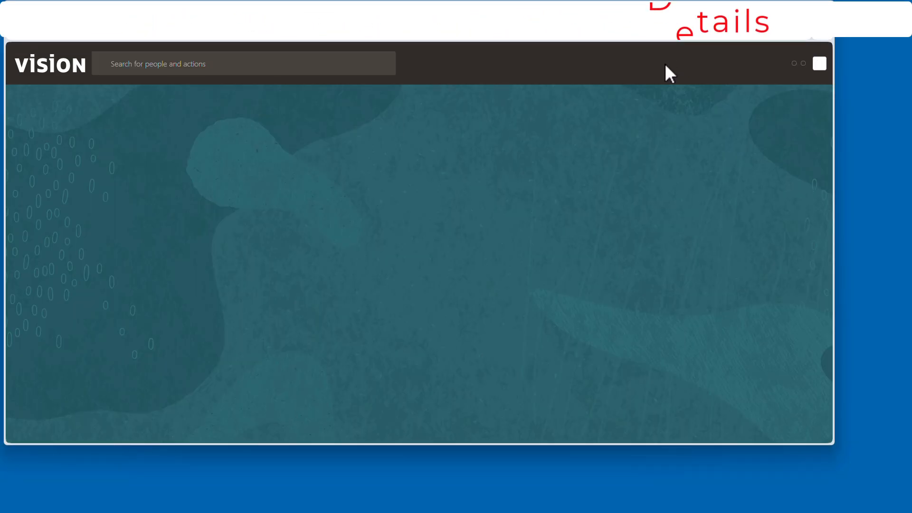
pyautogui.click(425, 231)
pyautogui.click(820, 151)
pyautogui.click(748, 87)
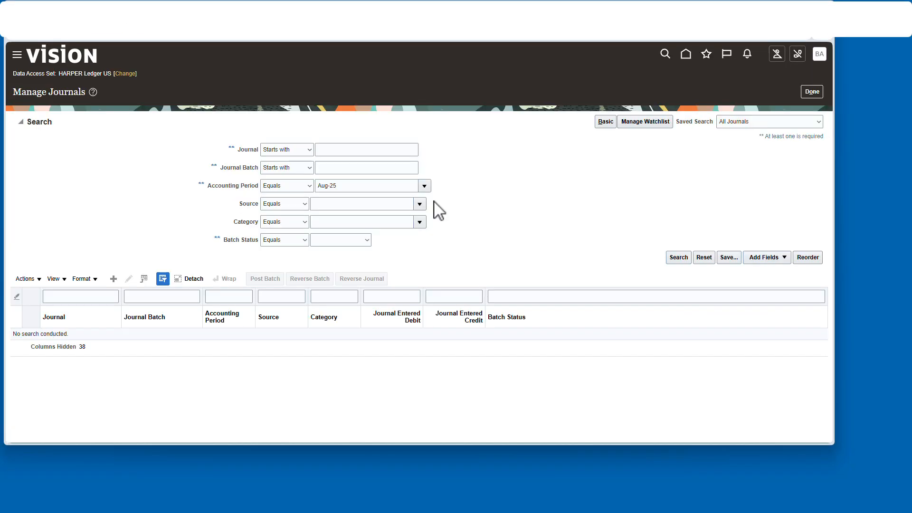
# - Search journals for accounting period Jul-25
pyautogui.click(424, 185)
pyautogui.click(342, 223)
pyautogui.click(680, 257)
pyautogui.click(505, 205)
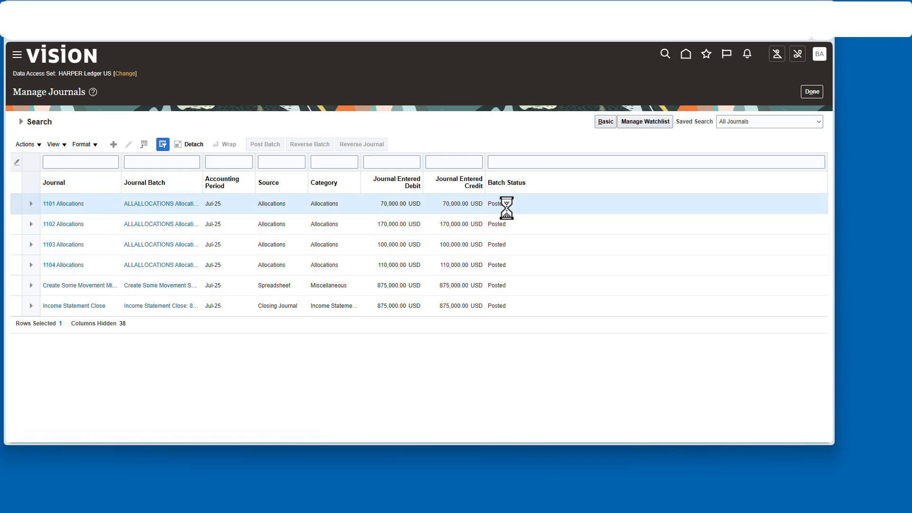
# - Reverse the four allocation journal batches 1101 to 1104 into Jul-25 using Switch DR or CR
pyautogui.keyDown('shift'); pyautogui.click(126, 264); pyautogui.keyUp('shift')
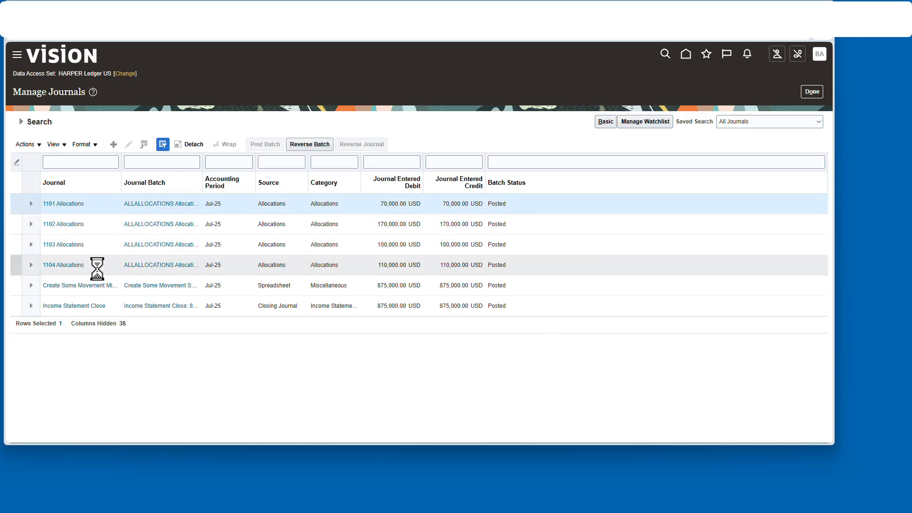
pyautogui.click(311, 143)
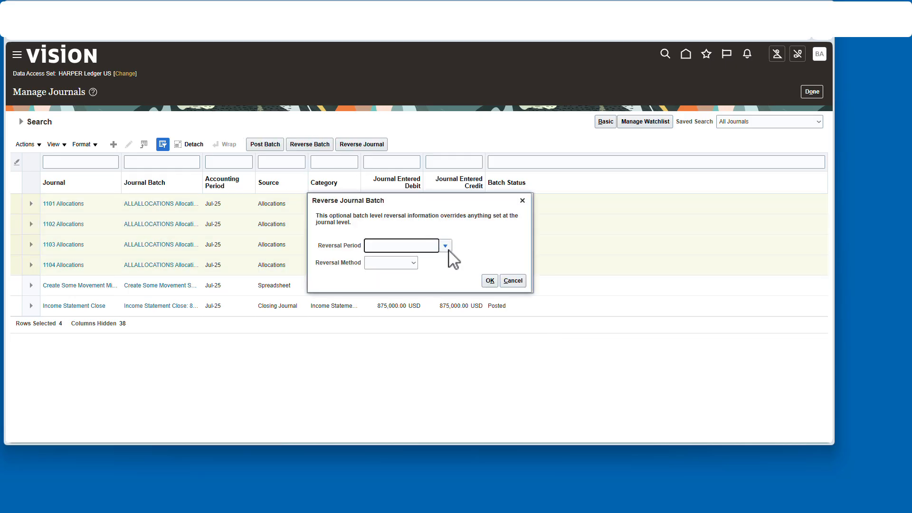
pyautogui.click(399, 298)
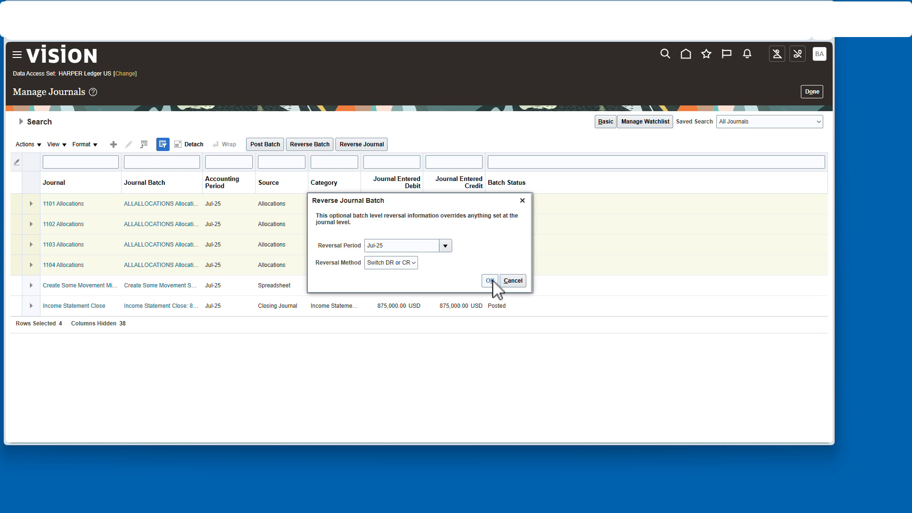
pyautogui.click(489, 281)
# - Rerun the Jul-25 journal search and post the four allocation reversal batches
pyautogui.click(21, 122)
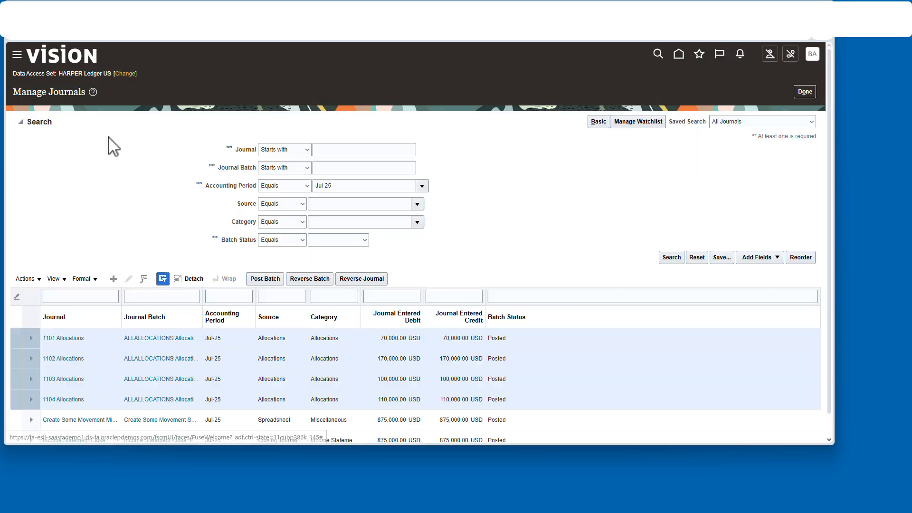
pyautogui.click(21, 123)
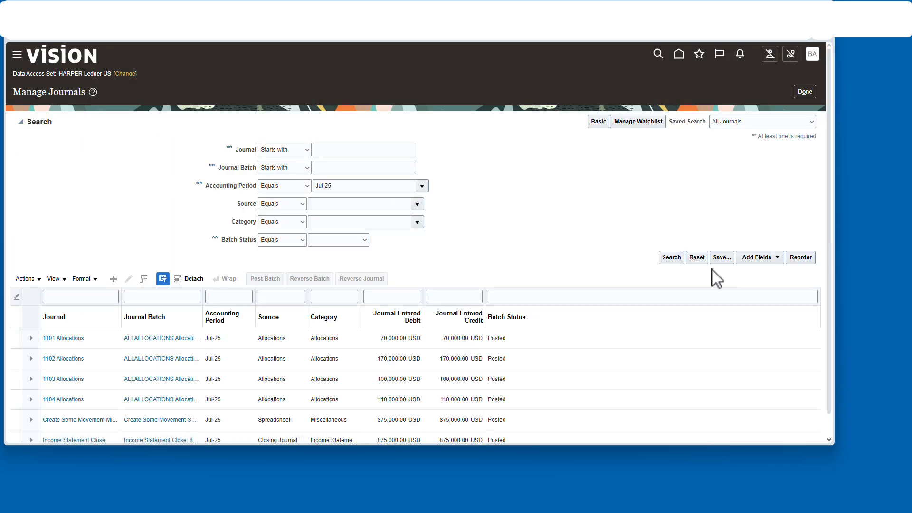
pyautogui.click(672, 258)
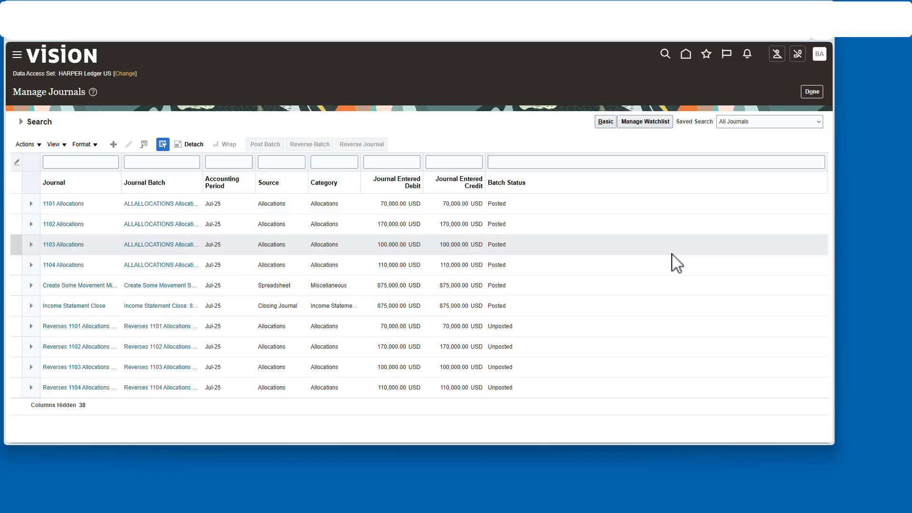
pyautogui.click(529, 326)
pyautogui.hotkey('shift', 'Down')
pyautogui.hotkey('shift', 'Down')
pyautogui.hotkey('shift', 'Down')
pyautogui.click(279, 144)
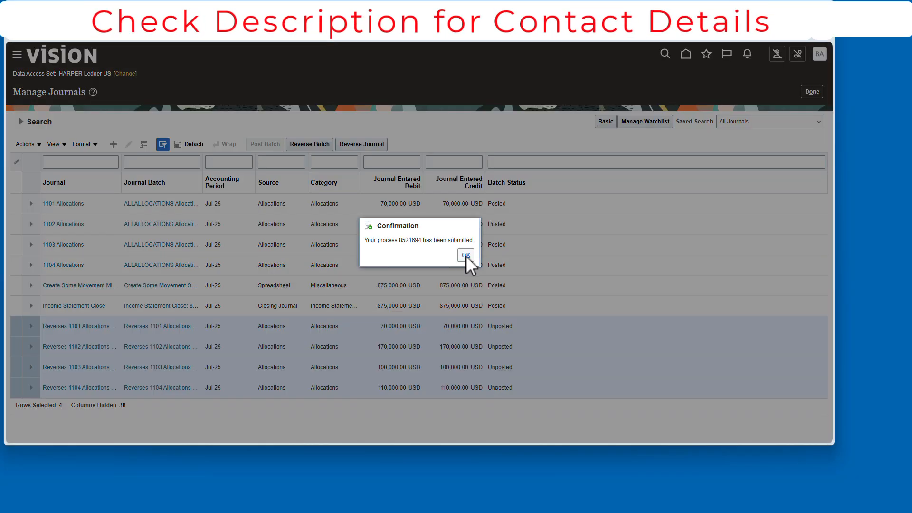
pyautogui.click(466, 255)
# - Reverse the Income Statement Close batch into Jul-25 with reversal method Switch DR or CR
pyautogui.click(244, 308)
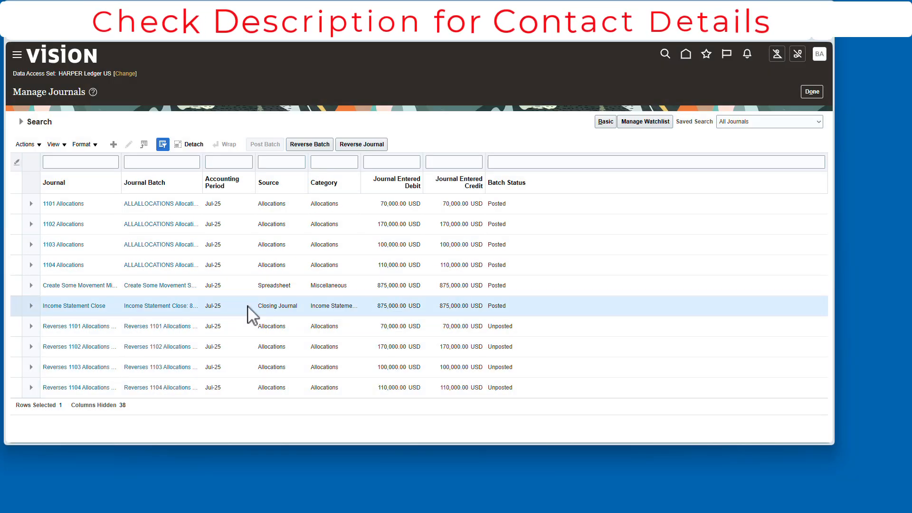
pyautogui.click(309, 144)
pyautogui.click(445, 245)
pyautogui.click(393, 305)
pyautogui.click(445, 263)
pyautogui.click(409, 307)
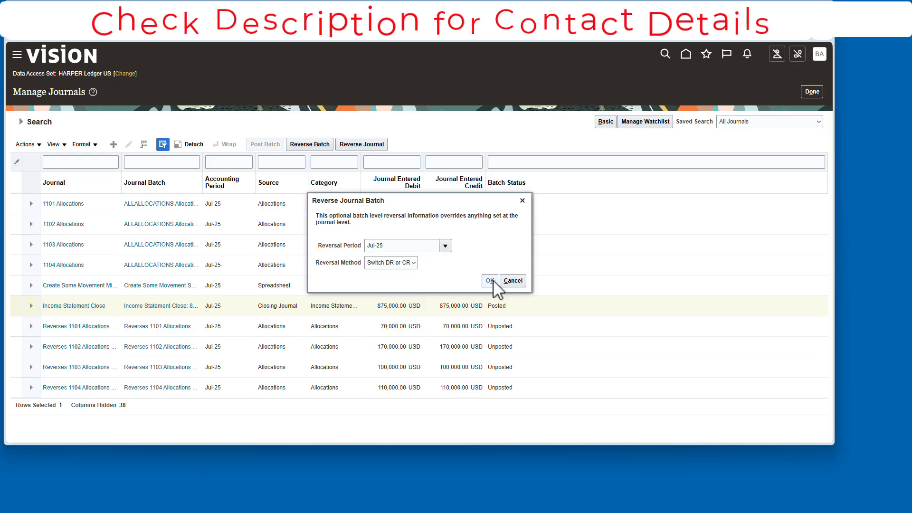
pyautogui.click(490, 281)
pyautogui.click(466, 255)
# - Rerun the journal search and post the Income Statement Close reversal batch
pyautogui.click(27, 123)
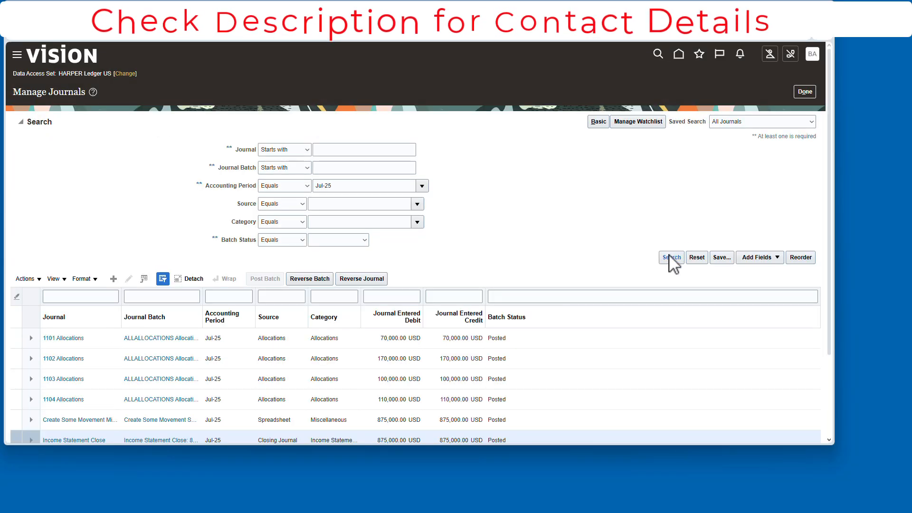
pyautogui.click(669, 255)
pyautogui.click(111, 408)
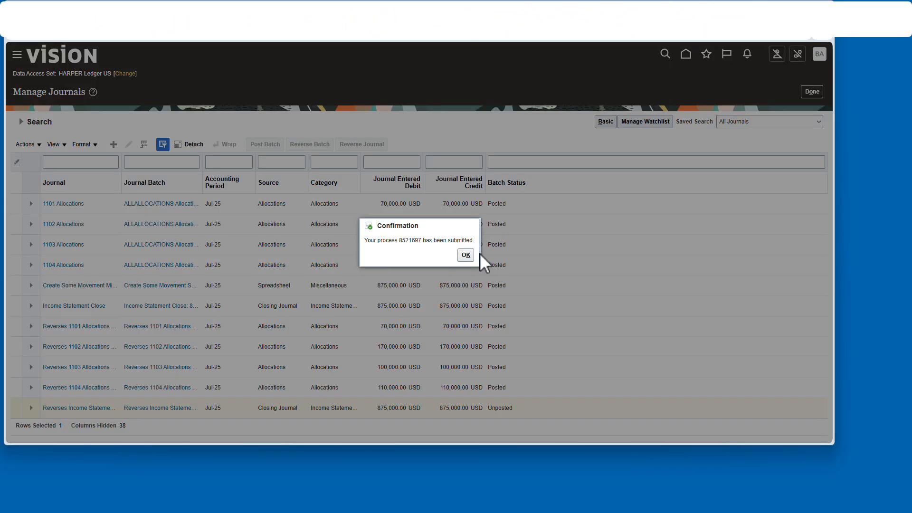
pyautogui.click(466, 254)
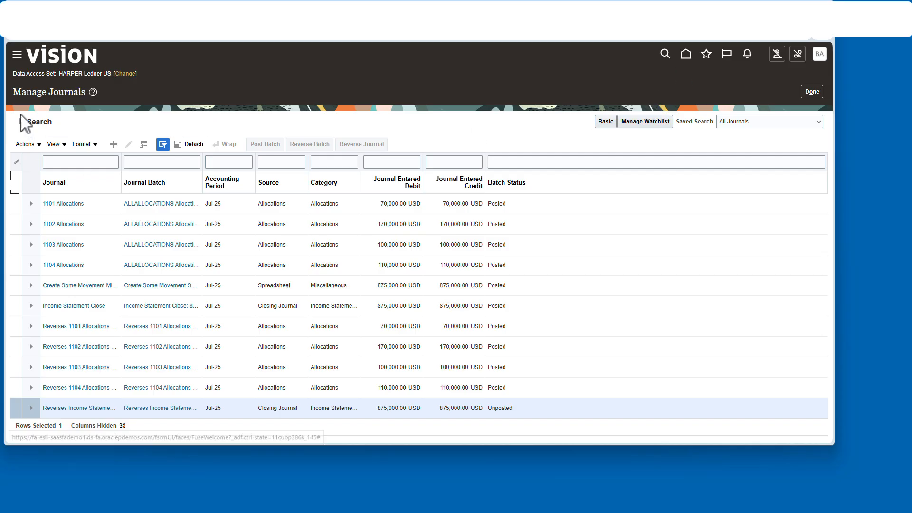
# - Rerun the Jul-25 journal search to check the status of the reversal batches
pyautogui.click(22, 121)
pyautogui.click(670, 257)
pyautogui.click(21, 122)
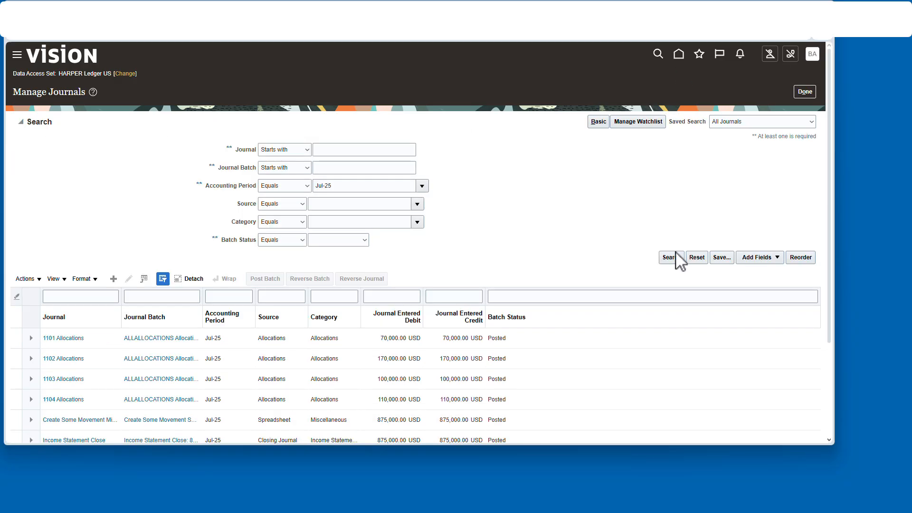
pyautogui.click(675, 253)
pyautogui.click(21, 122)
pyautogui.click(677, 258)
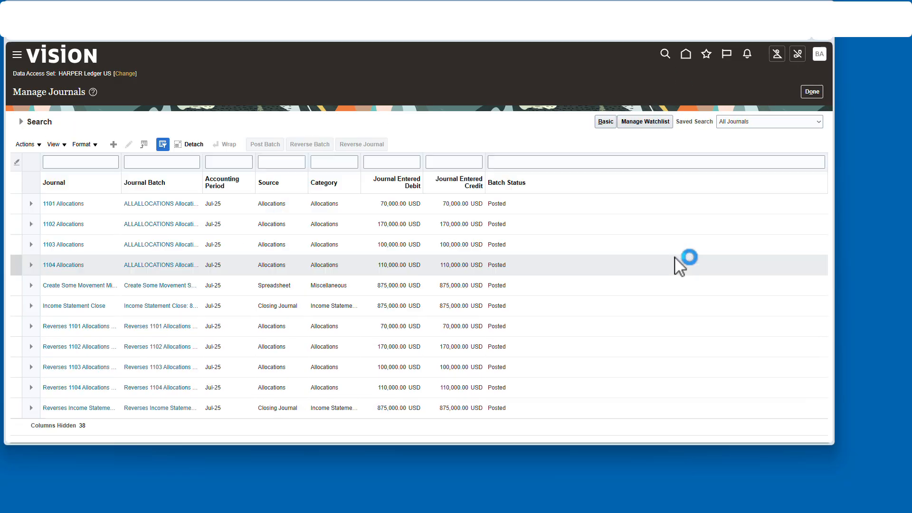
# - Open Inquire on Detail Balances and search Jul-25 balances for FUND, ACCOUNT, DEPT and INTER
pyautogui.click(685, 54)
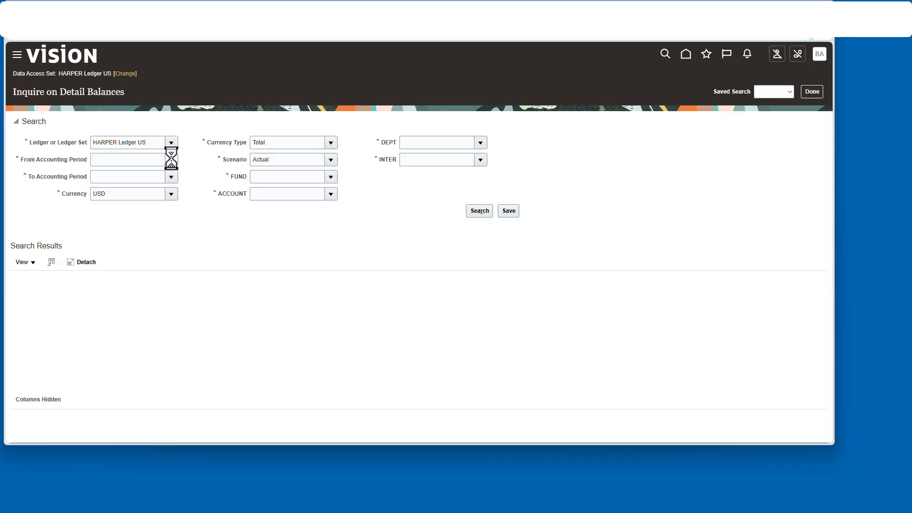
pyautogui.click(330, 176)
pyautogui.click(311, 194)
pyautogui.click(331, 194)
pyautogui.click(326, 210)
pyautogui.click(480, 143)
pyautogui.click(470, 160)
pyautogui.click(480, 159)
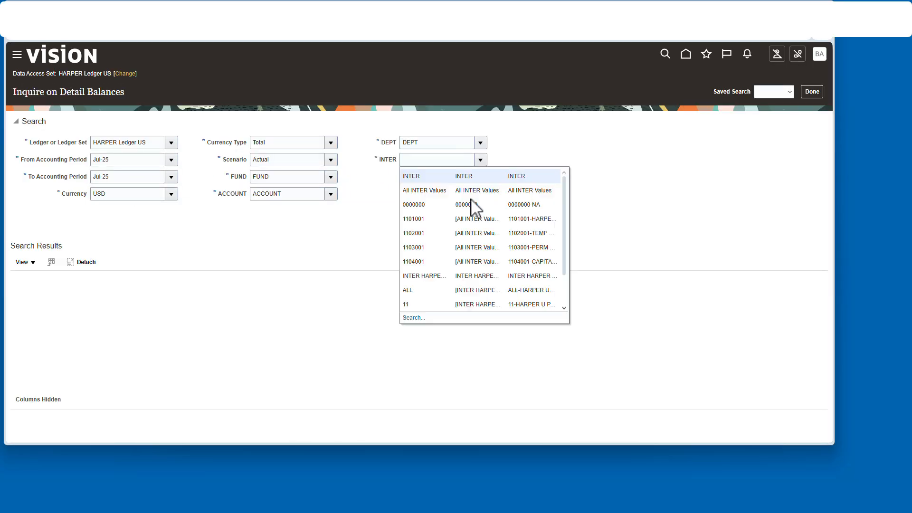
pyautogui.click(479, 211)
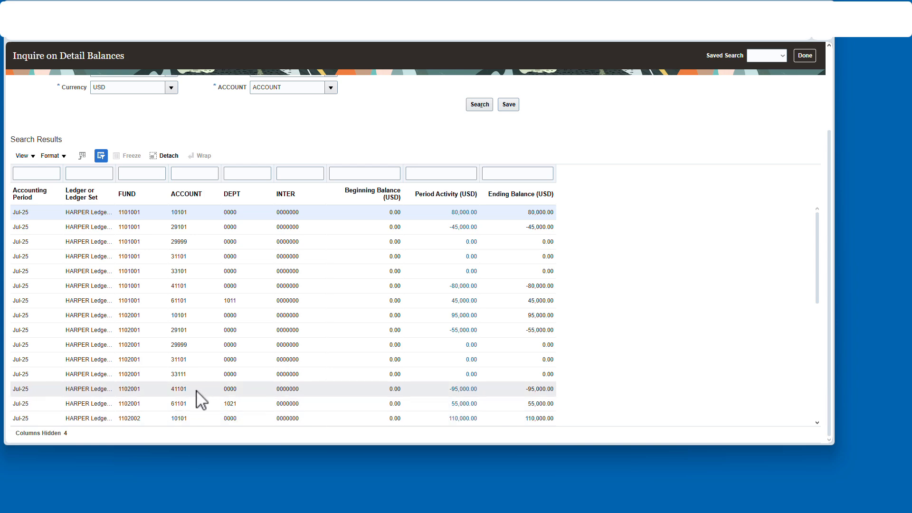
# - Search detail balances for account 41101 picked from the account search
pyautogui.scroll(2, 197, 391)
pyautogui.doubleClick(332, 182)
pyautogui.write('4')
pyautogui.click(559, 227)
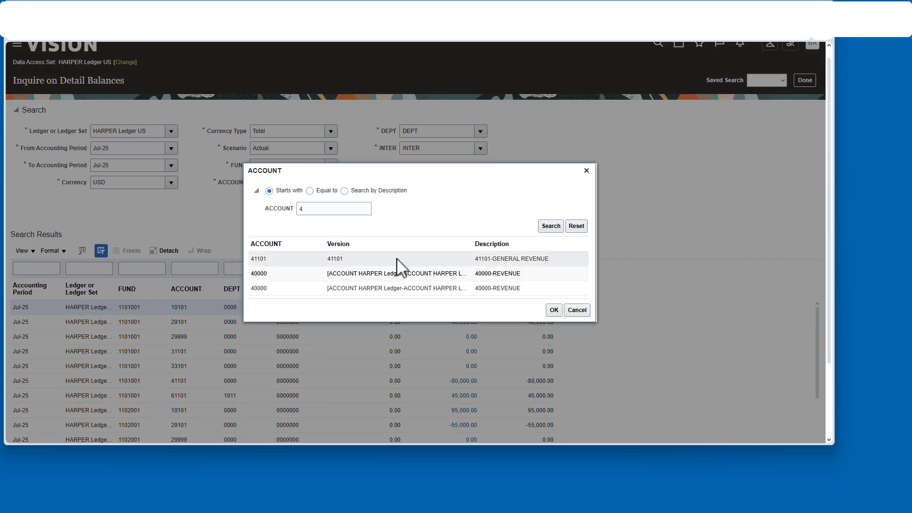
pyautogui.doubleClick(397, 260)
pyautogui.click(489, 203)
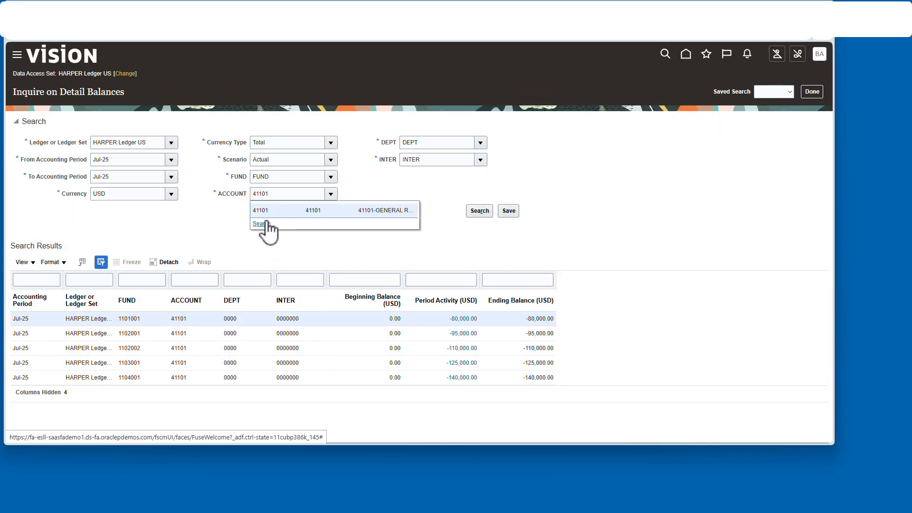
# - Search detail balances for account 60000 picked from the account search
pyautogui.click(267, 223)
pyautogui.moveTo(318, 222); pyautogui.dragTo(272, 226)
pyautogui.write('6')
pyautogui.click(549, 240)
pyautogui.doubleClick(387, 315)
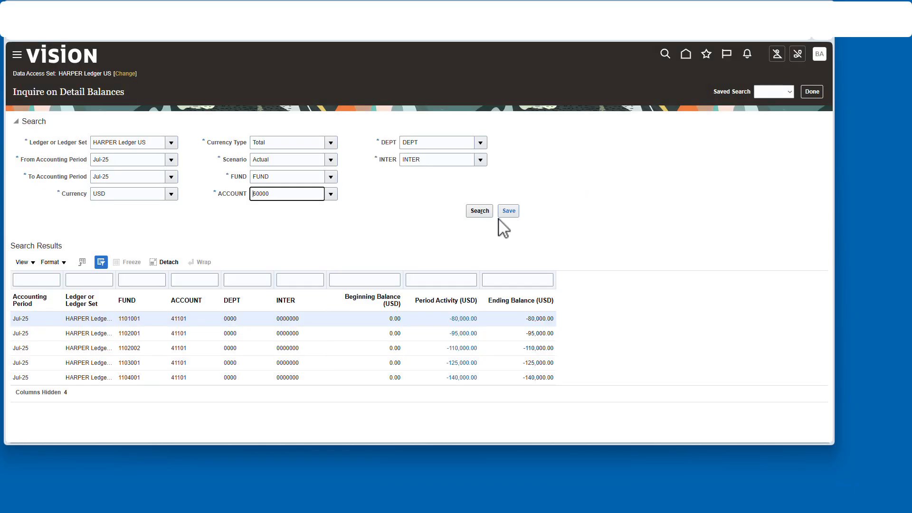
pyautogui.click(479, 210)
# - Close the balance inquiry and open the General Ledger accounting period statuses from Period Close
pyautogui.click(811, 91)
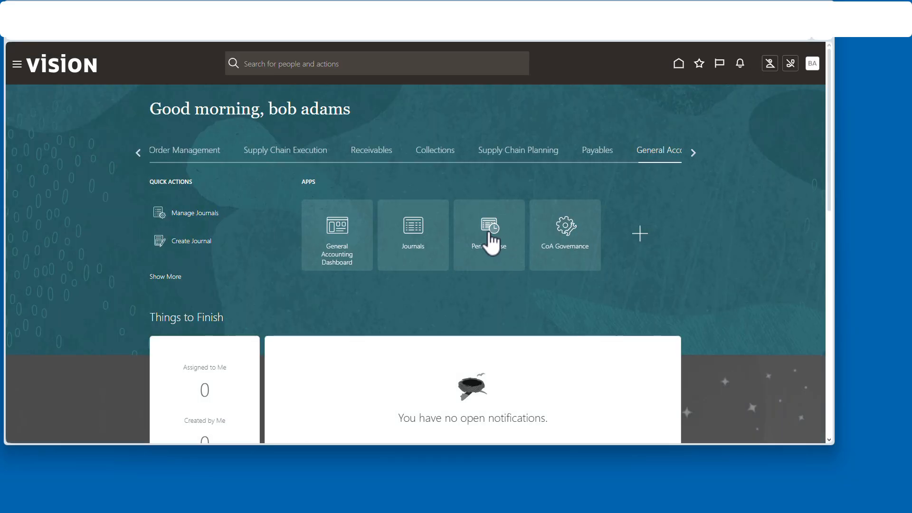
pyautogui.click(491, 242)
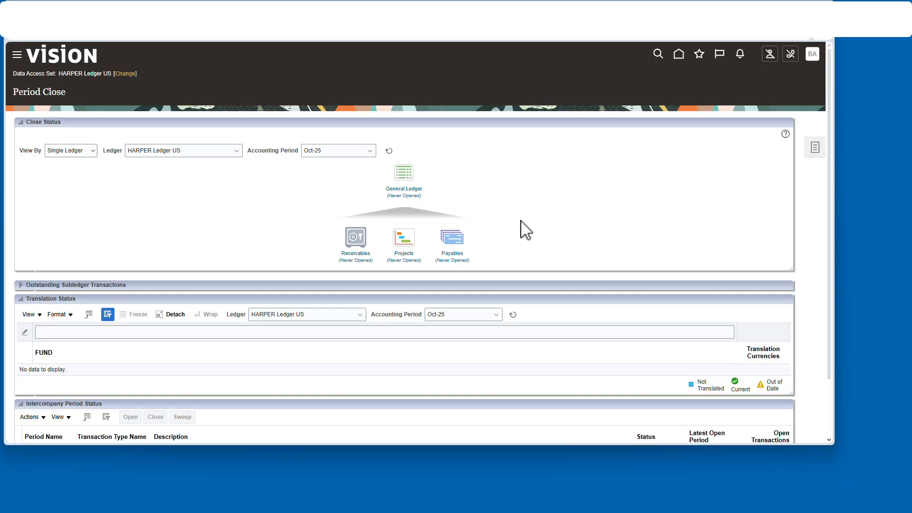
pyautogui.click(412, 195)
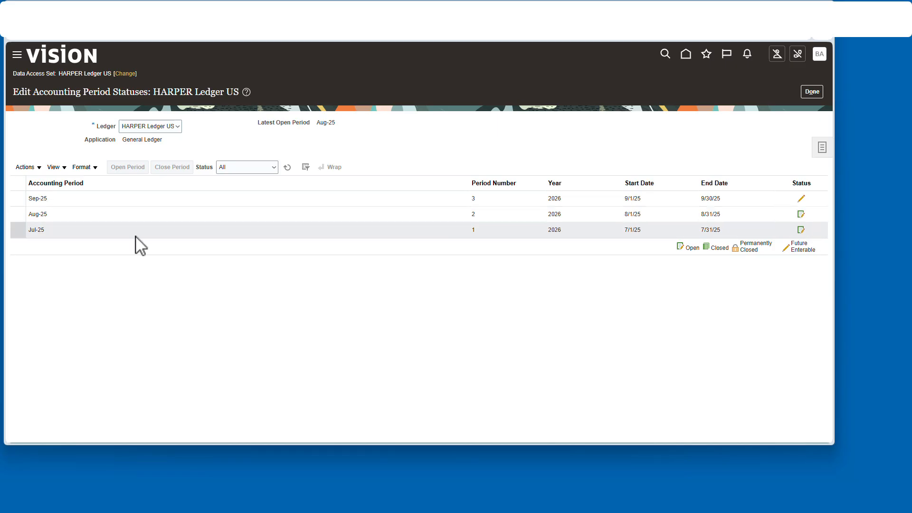
# - Open accounting periods up to target period Jul-26, accepting the warning
pyautogui.click(27, 167)
pyautogui.click(81, 211)
pyautogui.click(457, 236)
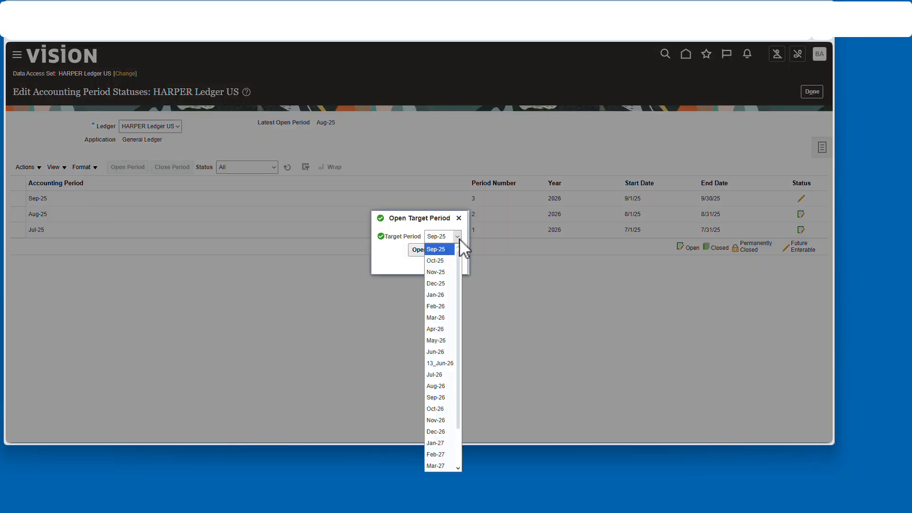
pyautogui.click(439, 363)
pyautogui.click(418, 250)
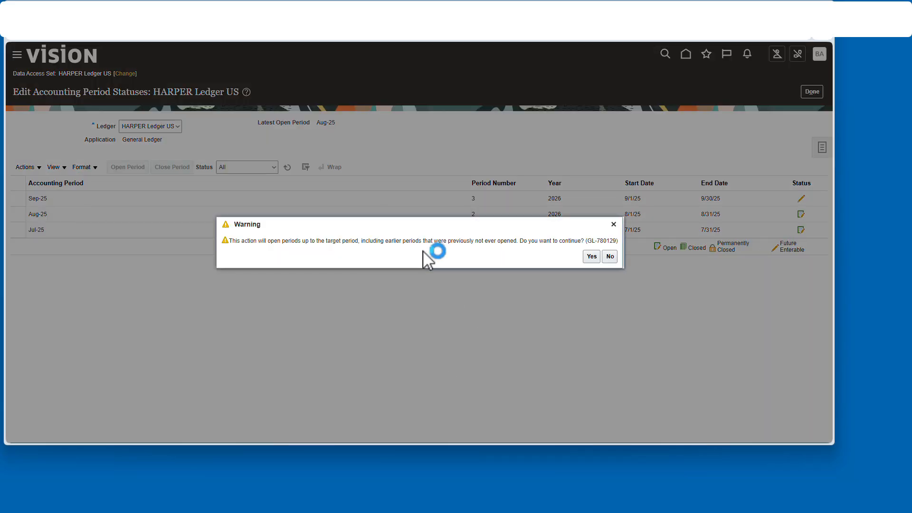
pyautogui.click(591, 255)
# - Refresh the period statuses until the periods are opened, then close the page
pyautogui.click(724, 76)
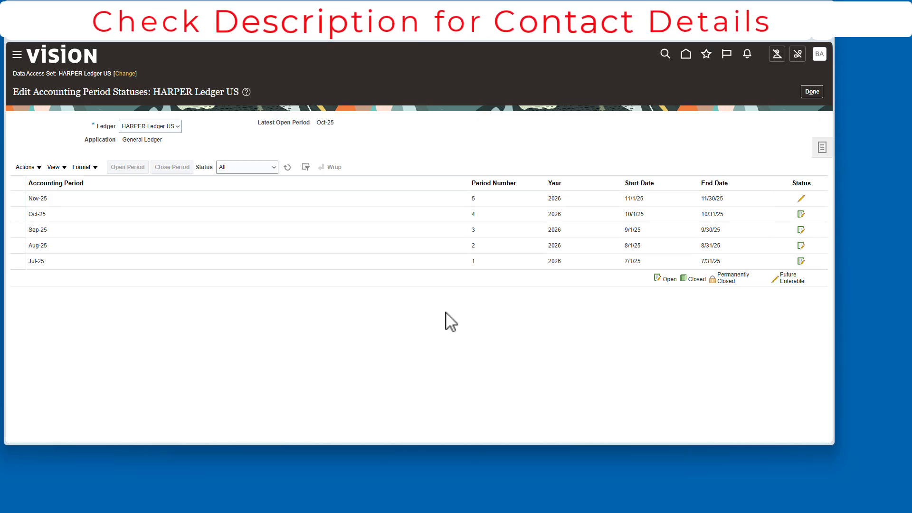
pyautogui.click(291, 171)
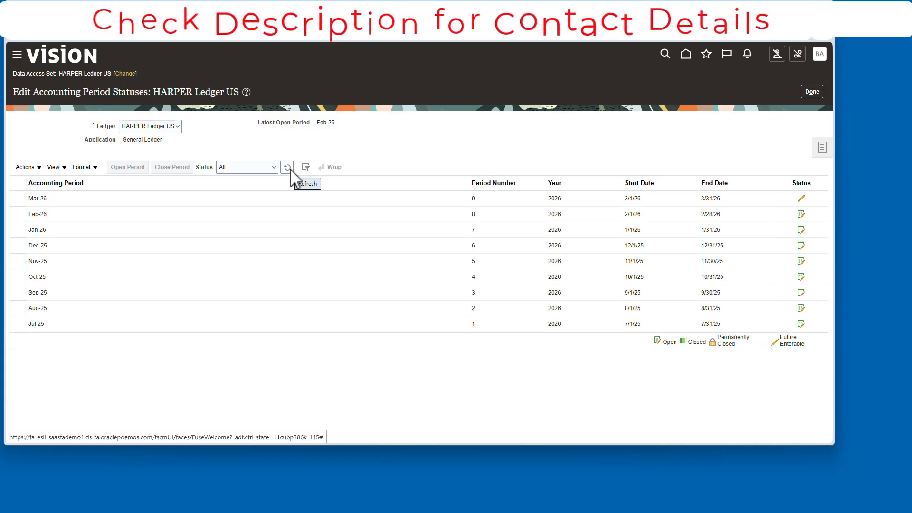
pyautogui.click(290, 169)
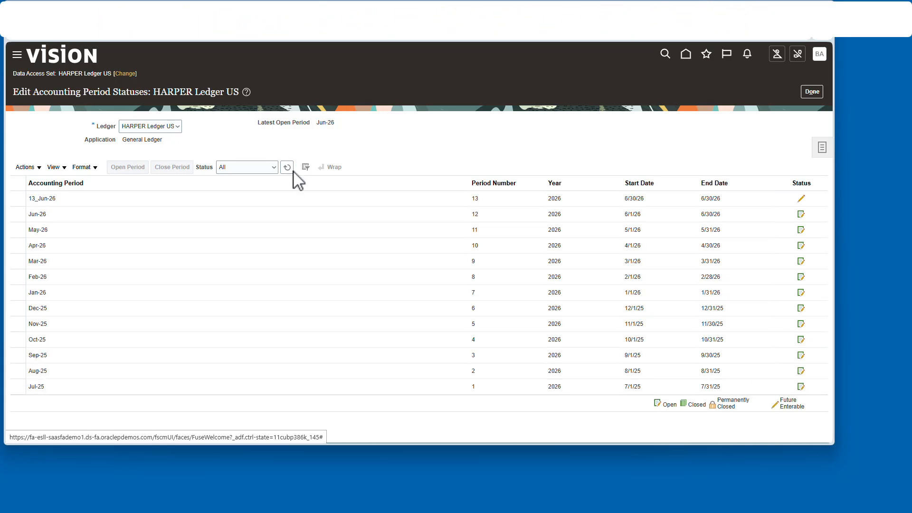
pyautogui.click(287, 167)
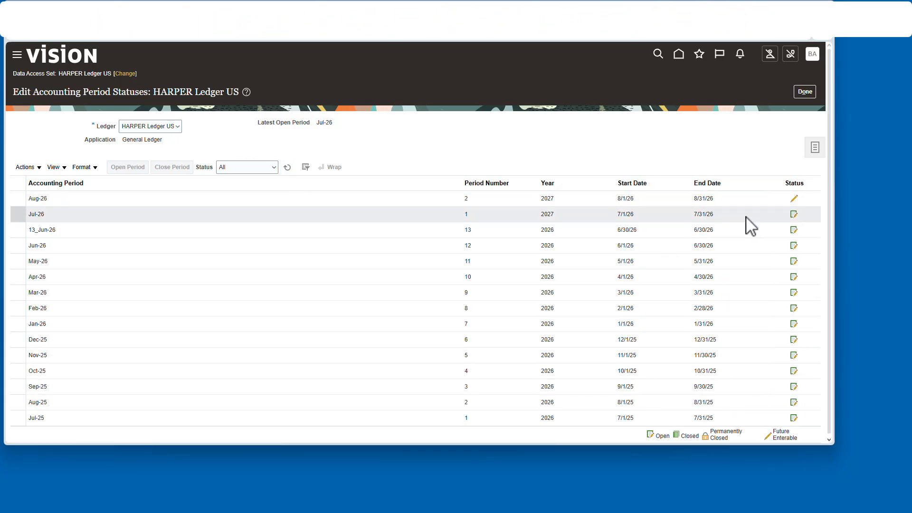
pyautogui.click(806, 91)
# - Open Inquire on Detail Balances from the dashboard and search 13_Jun-26 balances for FUND, DEPT, INTER and account 60000
pyautogui.click(678, 54)
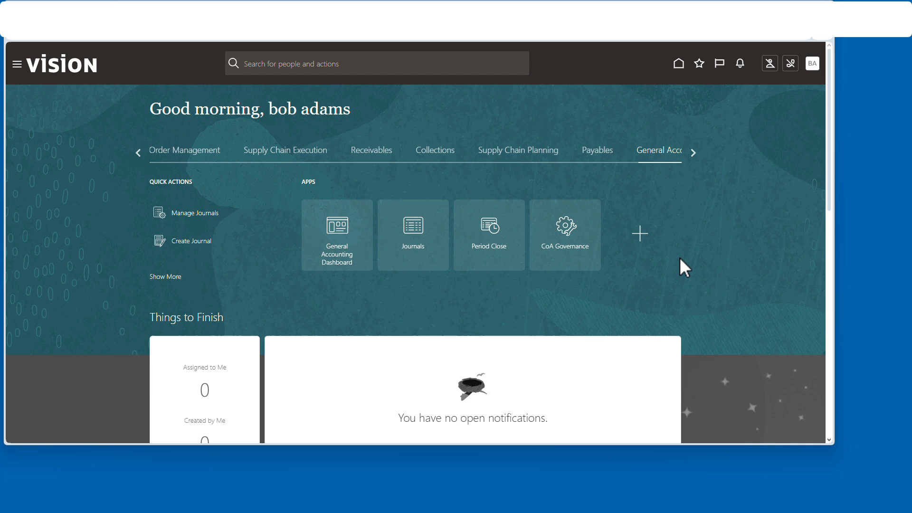
pyautogui.click(335, 243)
pyautogui.click(820, 159)
pyautogui.click(736, 230)
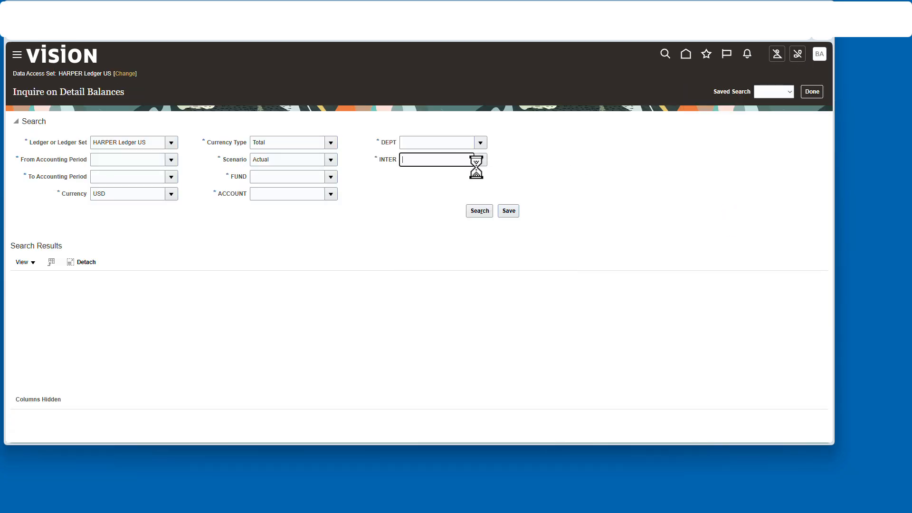
pyautogui.click(459, 176)
pyautogui.click(480, 143)
pyautogui.click(458, 158)
pyautogui.click(331, 176)
pyautogui.click(349, 192)
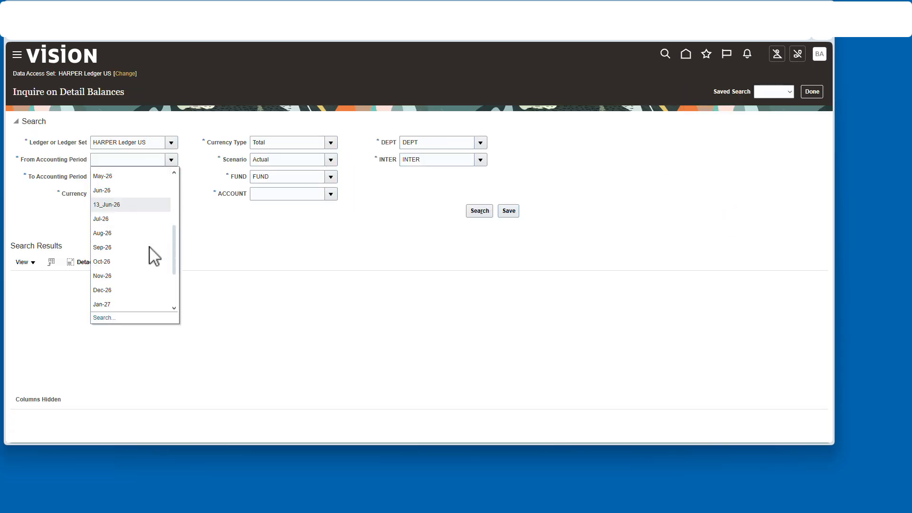
pyautogui.click(331, 194)
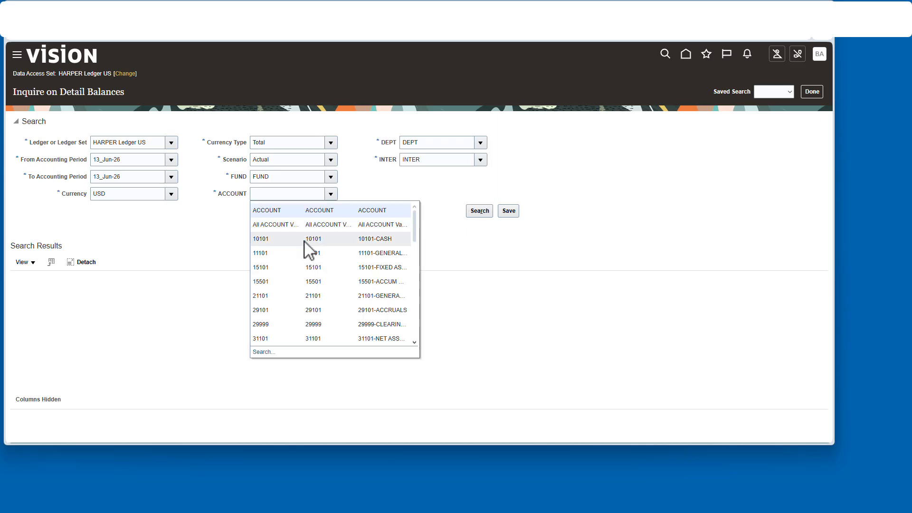
pyautogui.scroll(-5, 304, 285)
pyautogui.click(294, 338)
pyautogui.click(479, 211)
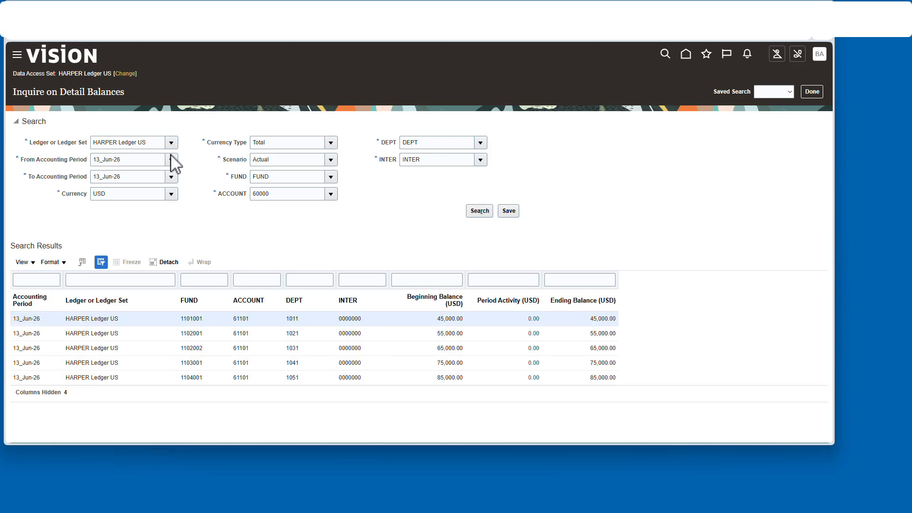
# - Change the account to 40000 and search the 13_Jun-26 balances
pyautogui.click(264, 238)
pyautogui.doubleClick(307, 209)
pyautogui.write('4')
pyautogui.click(550, 228)
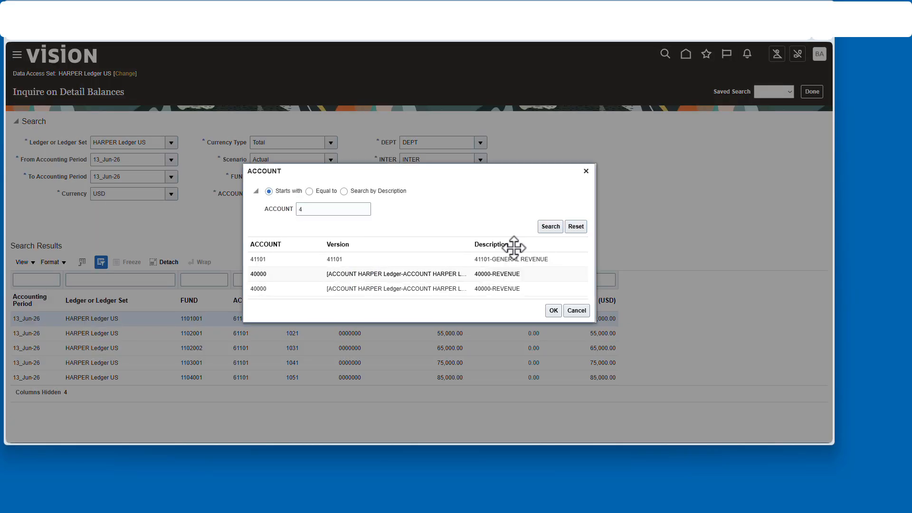
pyautogui.click(480, 211)
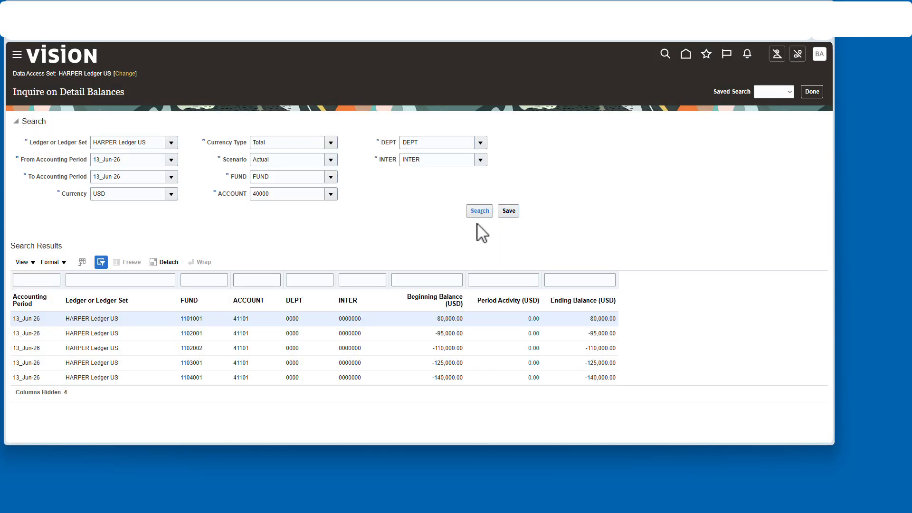
# - Set both From and To accounting periods to Jul-26 and search the account 40000 balances
pyautogui.click(171, 160)
pyautogui.scroll(-3, 162, 223)
pyautogui.click(126, 206)
pyautogui.click(171, 177)
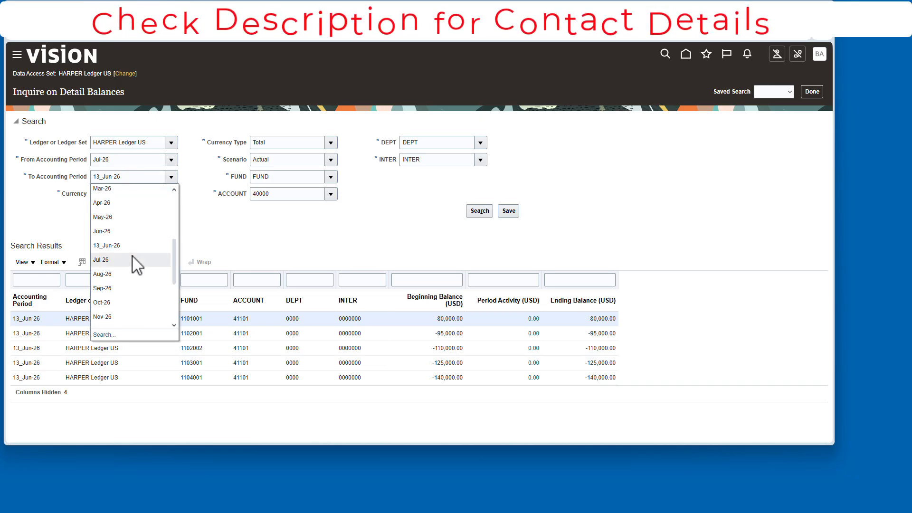
pyautogui.click(132, 260)
pyautogui.click(480, 210)
# - Look up accounts starting with 6 and view Jul-26 balances for account 60000
pyautogui.click(330, 194)
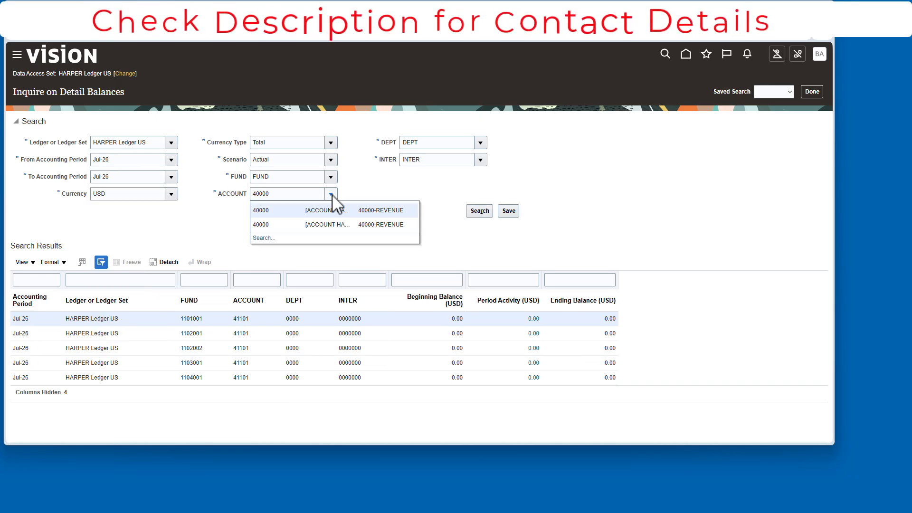
pyautogui.click(259, 237)
pyautogui.doubleClick(313, 214)
pyautogui.write('6')
pyautogui.click(551, 233)
pyautogui.click(412, 304)
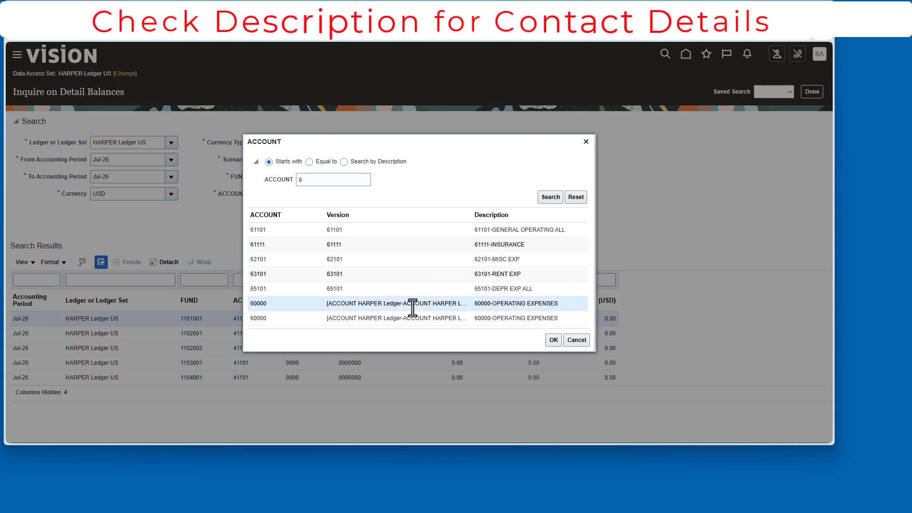
pyautogui.click(554, 340)
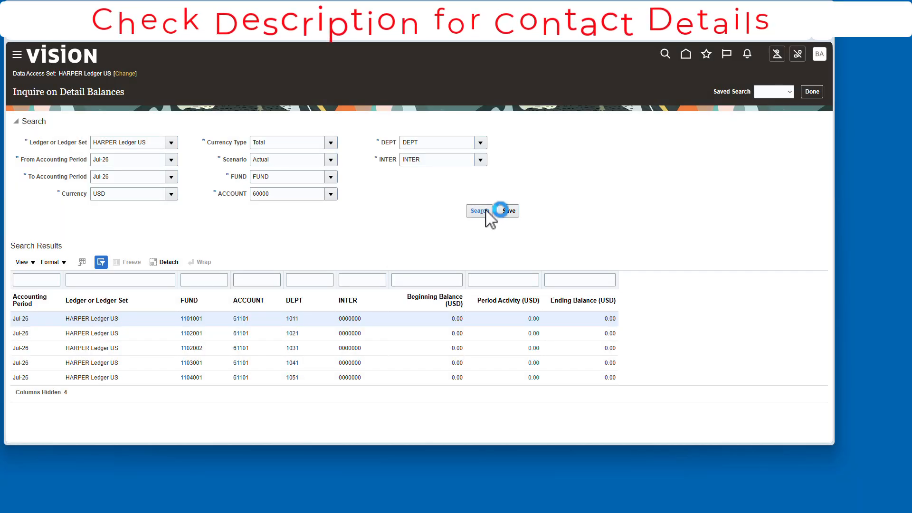
# - Look up account 31101 and view its Jul-26 balances
pyautogui.click(330, 194)
pyautogui.click(259, 237)
pyautogui.click(557, 236)
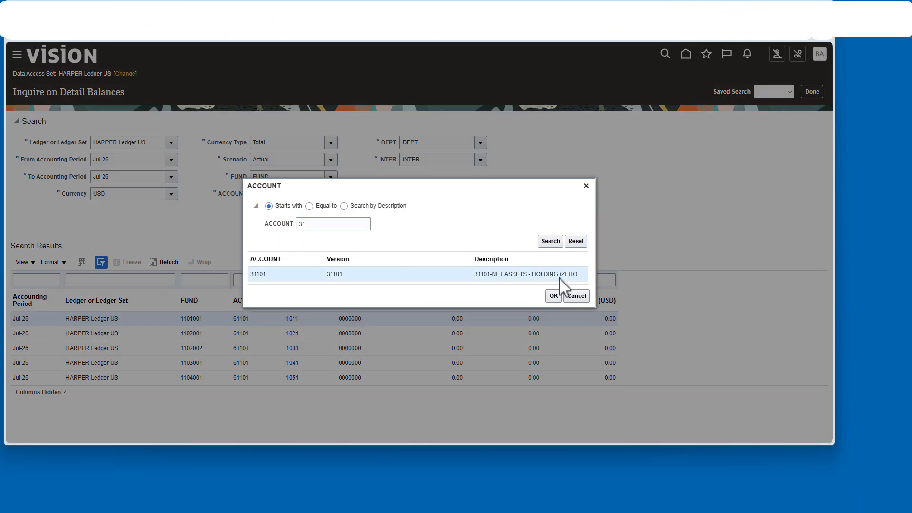
pyautogui.click(560, 278)
pyautogui.click(554, 295)
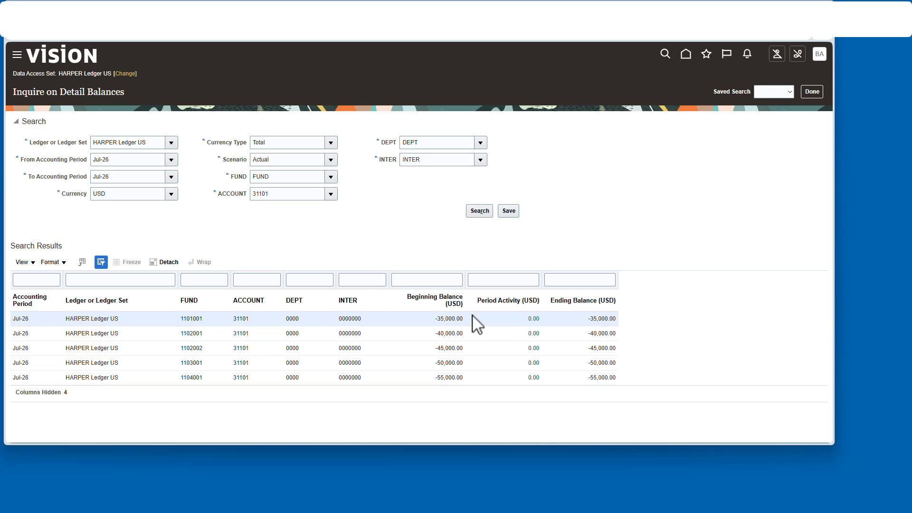
# - Set both accounting periods to 13_Jun-26 and search the account 31101 balances
pyautogui.click(171, 159)
pyautogui.click(157, 189)
pyautogui.click(171, 176)
pyautogui.click(157, 206)
pyautogui.click(479, 211)
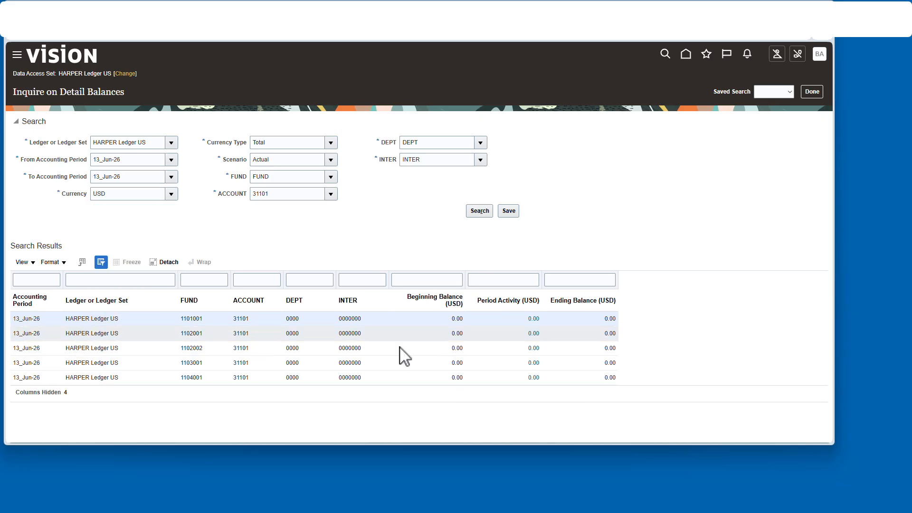
# - Close the balance inquiry and open the Journals work area task list
pyautogui.click(811, 91)
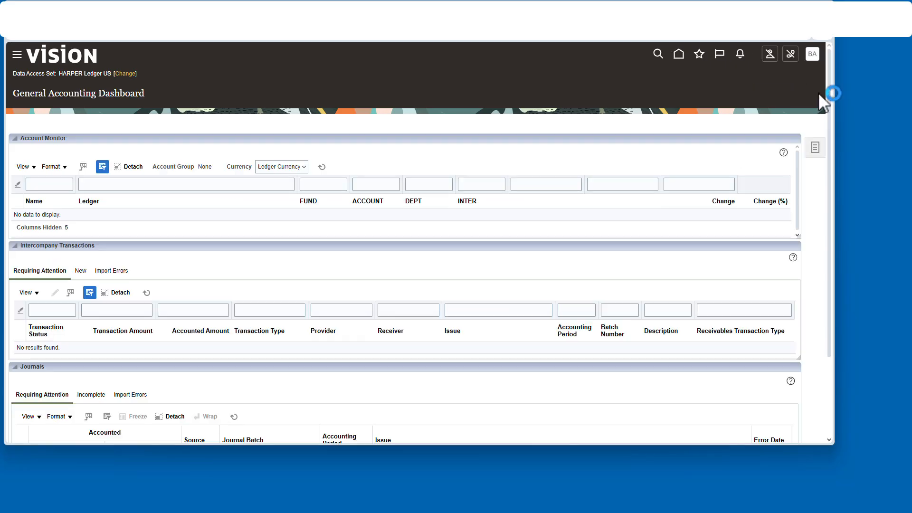
pyautogui.click(685, 54)
pyautogui.click(414, 226)
pyautogui.click(822, 148)
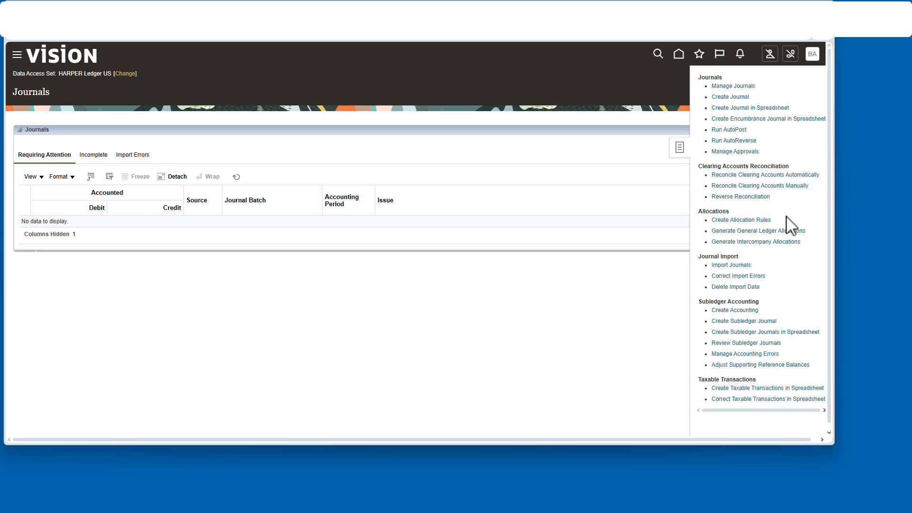
# - Generate General Ledger allocations for rule set ALLALLOCATIONS in period Jul-26 with Post Allocations unchecked, and submit
pyautogui.click(773, 230)
pyautogui.click(244, 202)
pyautogui.click(131, 275)
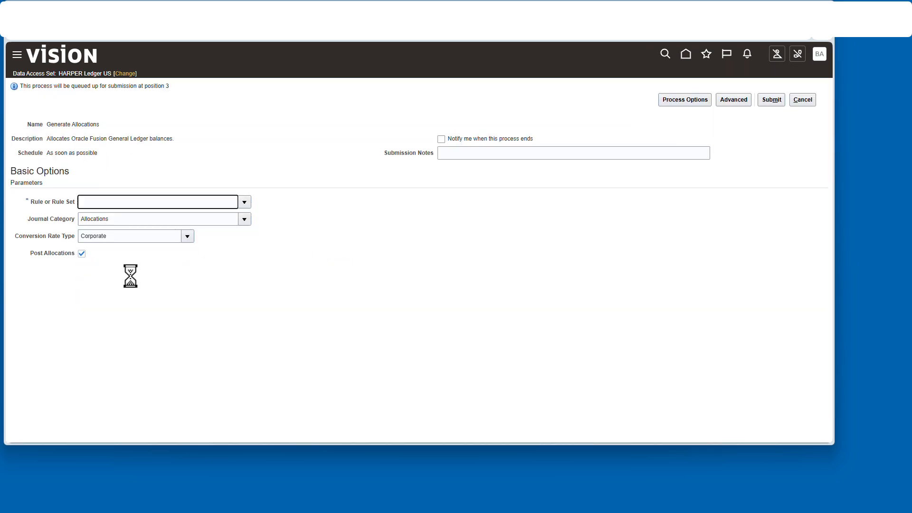
pyautogui.click(283, 220)
pyautogui.scroll(-5, 274, 309)
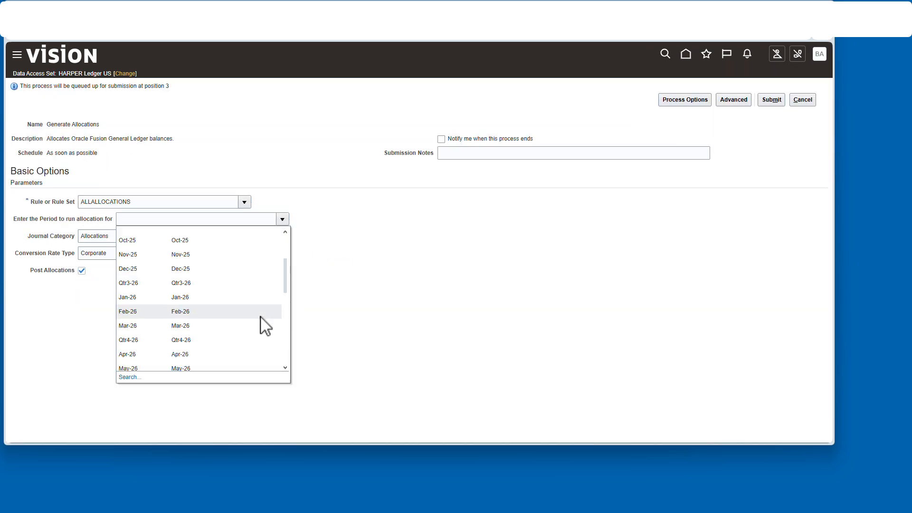
pyautogui.click(189, 349)
pyautogui.click(82, 270)
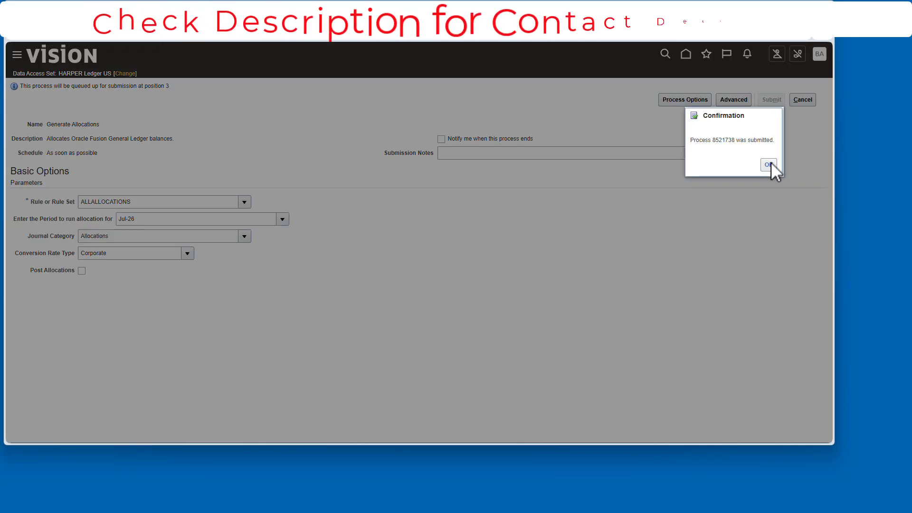
pyautogui.click(769, 163)
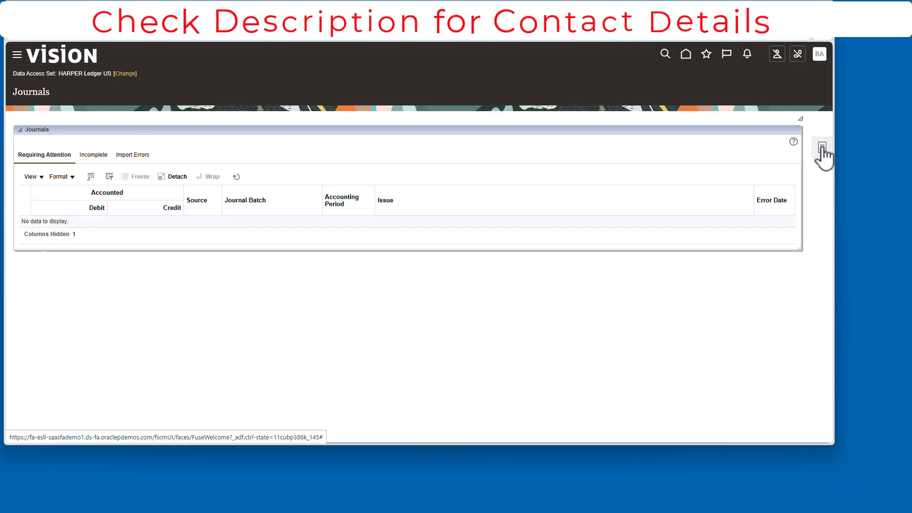
# - Open Manage Journals and search the Jul-26 journals
pyautogui.click(821, 148)
pyautogui.click(738, 88)
pyautogui.click(678, 258)
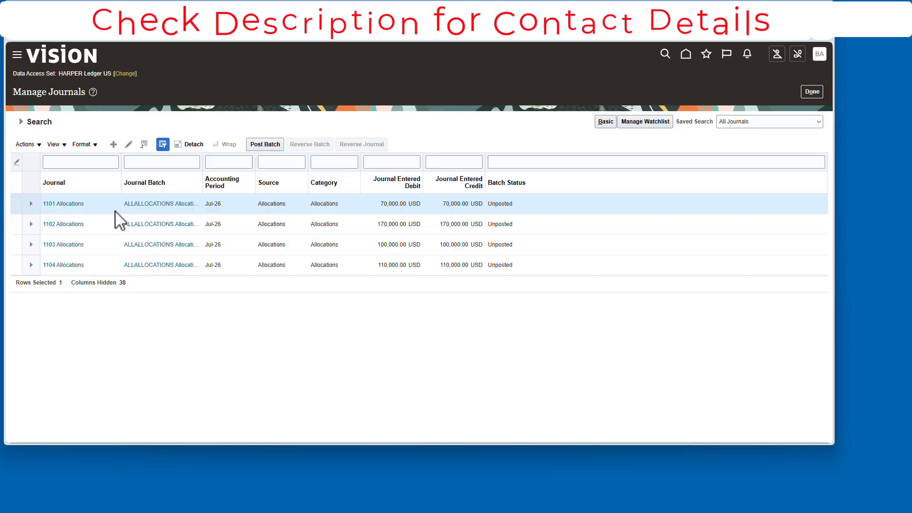
# - Open the 1101 Allocations journal to review its lines, then cancel out
pyautogui.click(73, 203)
pyautogui.scroll(-3, 80, 204)
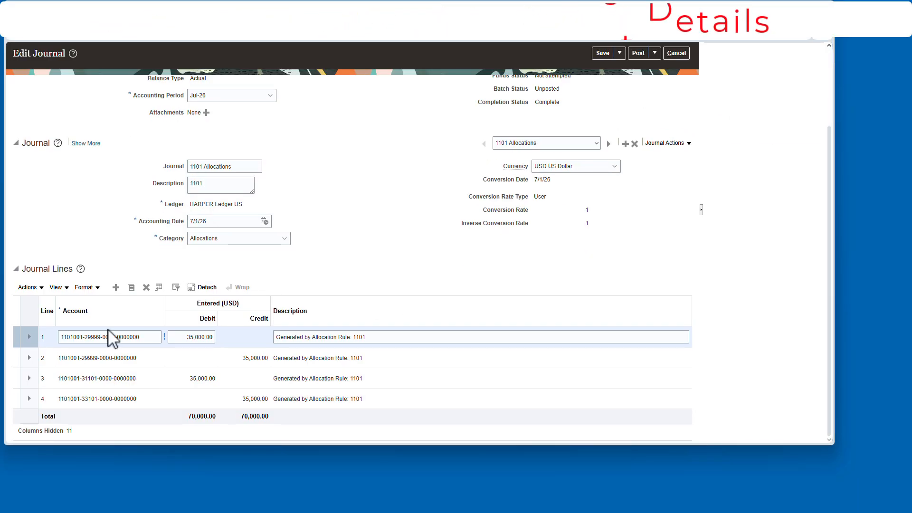
pyautogui.click(676, 53)
# - Select all four Jul-26 allocation journals and post the batch, acknowledging the confirmation
pyautogui.keyDown('shift'); pyautogui.click(564, 266); pyautogui.keyUp('shift')
pyautogui.click(270, 145)
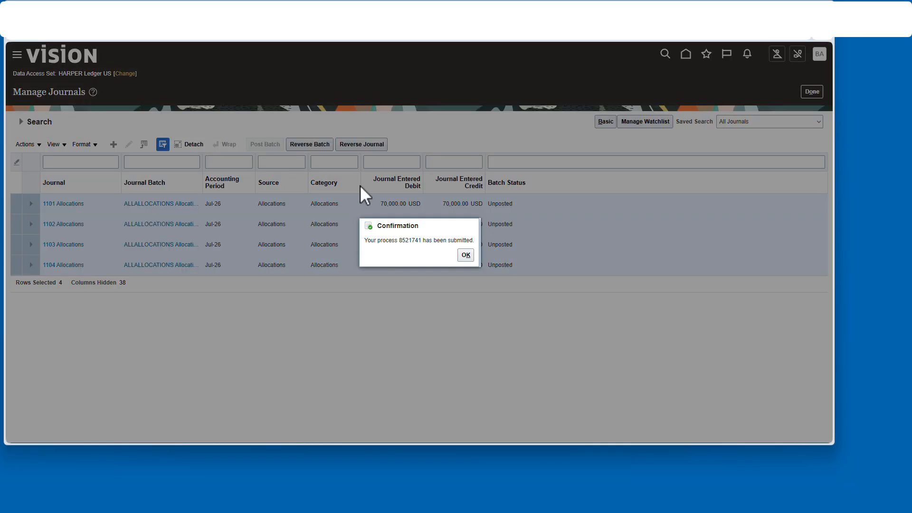
pyautogui.click(466, 255)
# - Rerun the journal search to check the allocation batches' status
pyautogui.click(19, 122)
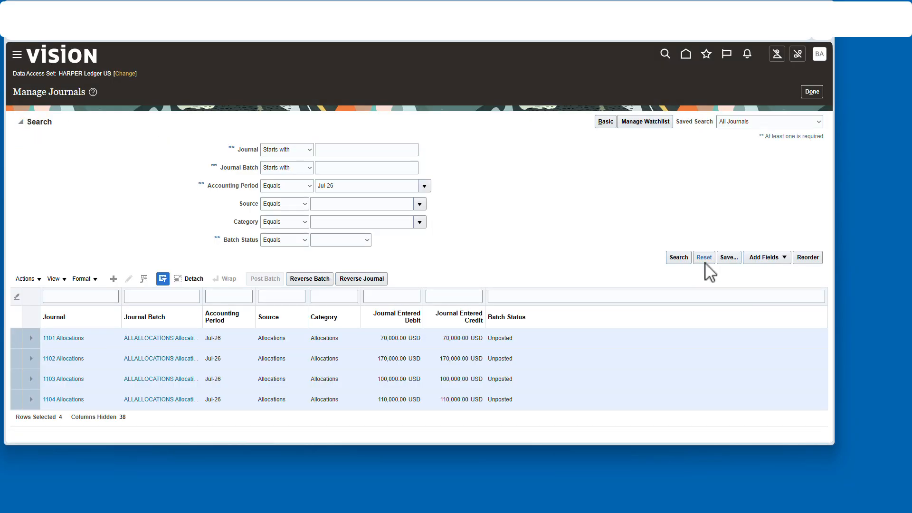
pyautogui.click(684, 258)
pyautogui.click(21, 121)
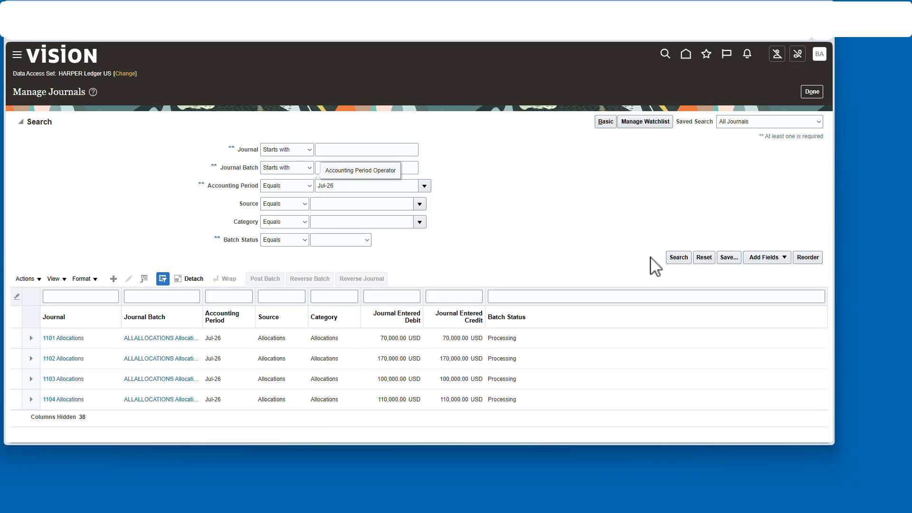
pyautogui.click(680, 258)
# - Return to the dashboard and open Inquire on Detail Balances
pyautogui.click(687, 54)
pyautogui.click(148, 379)
pyautogui.click(814, 148)
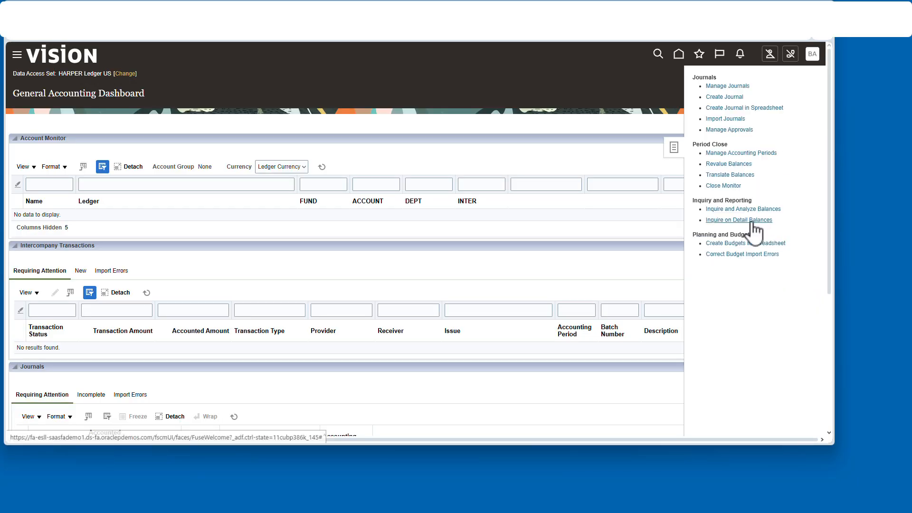
pyautogui.click(752, 220)
# - Search Jul-26 detail balances for FUND, DEPT, INTER and account 31101
pyautogui.click(172, 160)
pyautogui.scroll(-2, 160, 237)
pyautogui.click(137, 259)
pyautogui.click(172, 177)
pyautogui.scroll(-2, 149, 239)
pyautogui.click(107, 283)
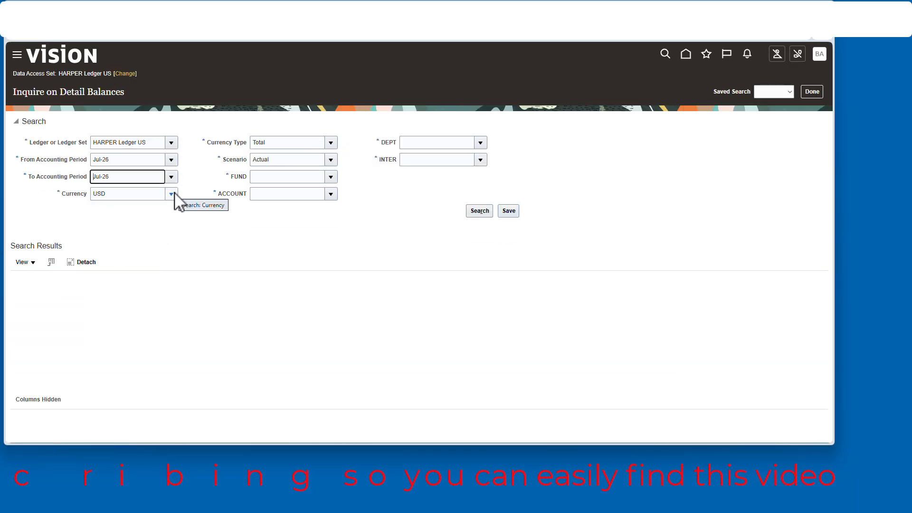
pyautogui.click(331, 177)
pyautogui.click(271, 192)
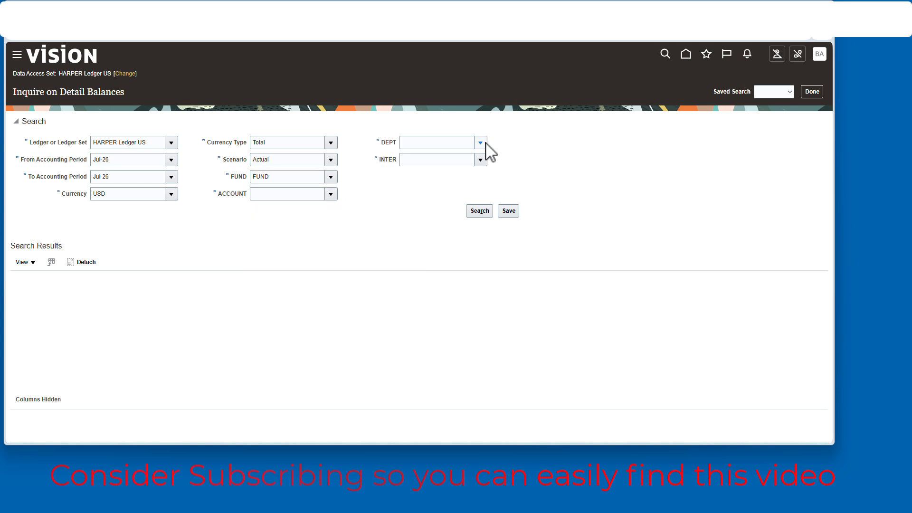
pyautogui.click(481, 143)
pyautogui.click(418, 159)
pyautogui.click(481, 160)
pyautogui.click(418, 176)
pyautogui.click(331, 195)
pyautogui.click(480, 211)
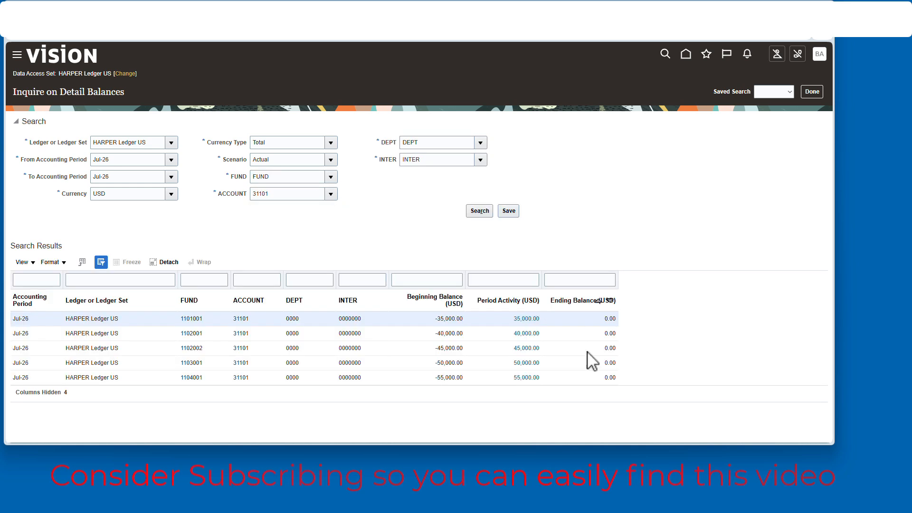
# - Look up accounts starting with 3 and search Jul-26 balances for account 30000
pyautogui.click(331, 194)
pyautogui.click(264, 223)
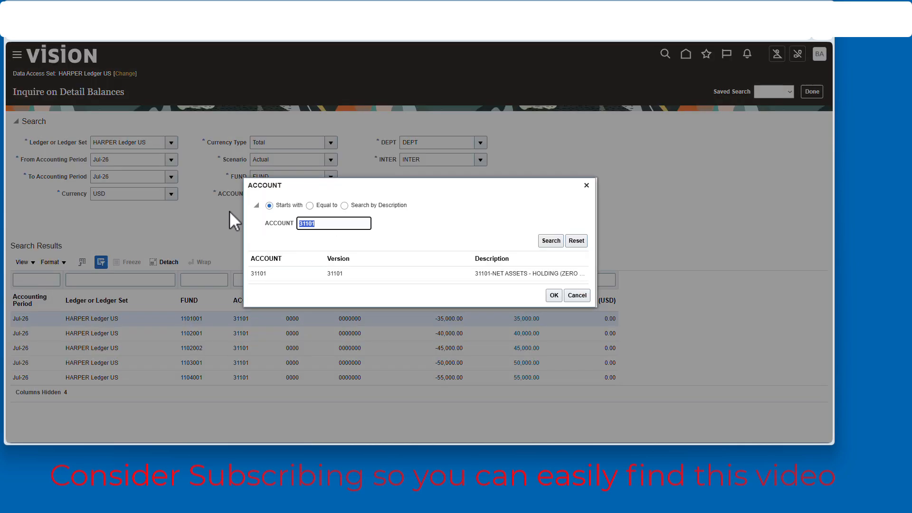
pyautogui.write('3')
pyautogui.click(535, 240)
pyautogui.doubleClick(413, 306)
pyautogui.click(476, 211)
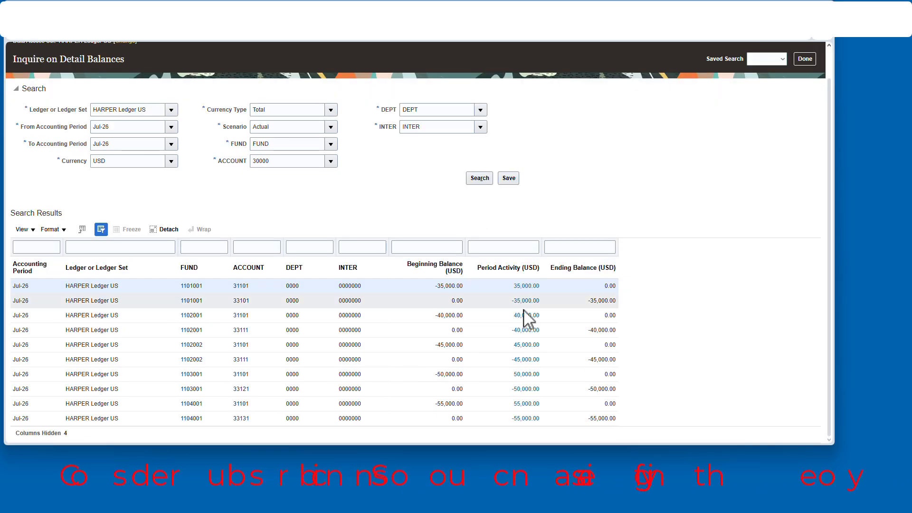
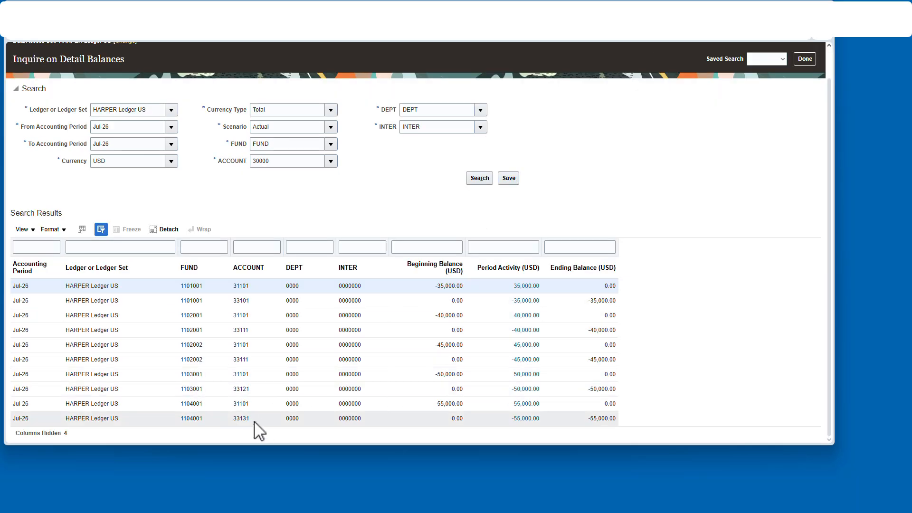
# - Leave the balance inquiry and open Manage Journals from the Journals work area to list the Jul-26 journals
pyautogui.click(805, 58)
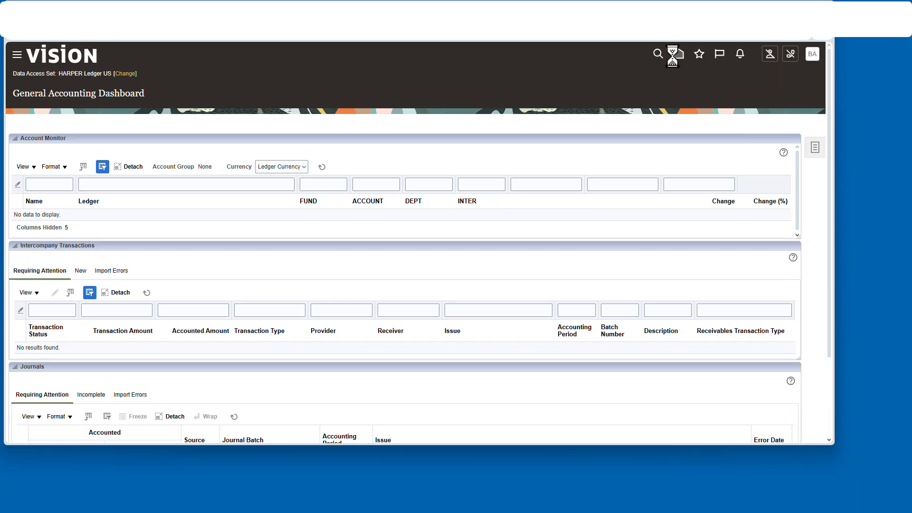
pyautogui.click(674, 54)
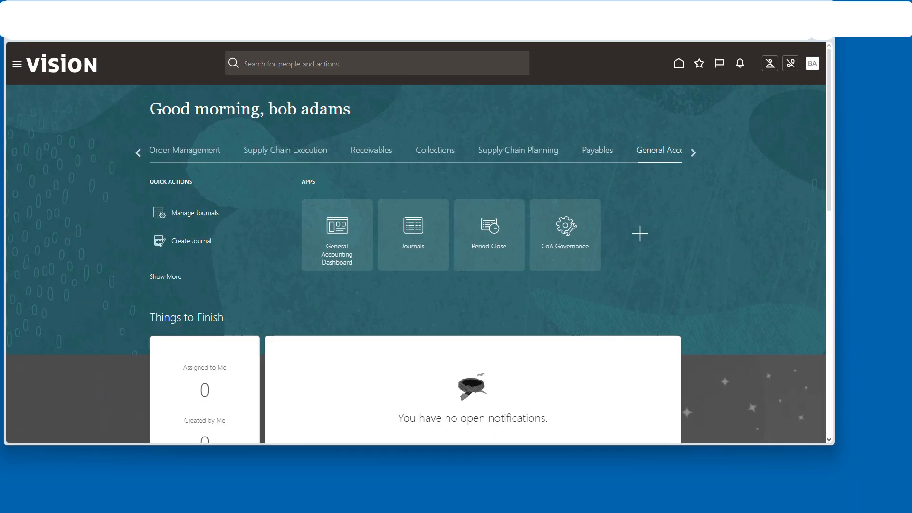
pyautogui.click(430, 235)
pyautogui.click(826, 148)
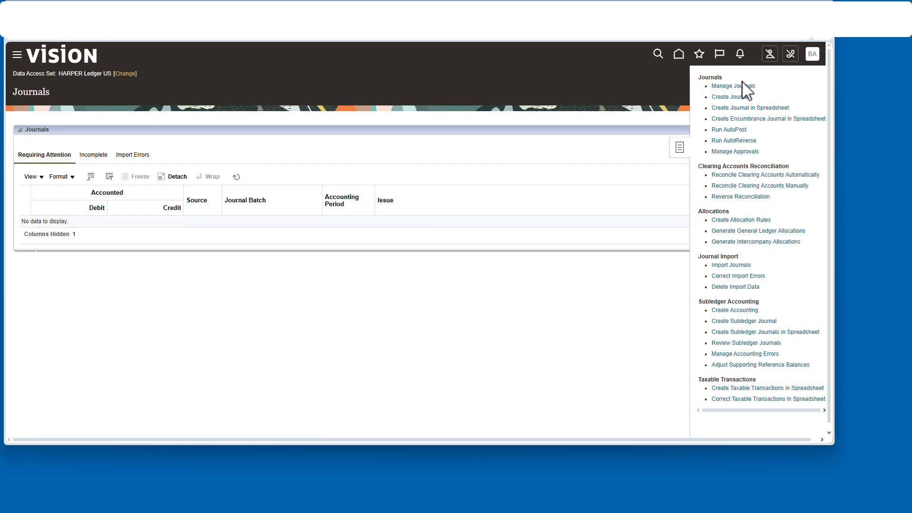
pyautogui.click(734, 86)
pyautogui.click(678, 257)
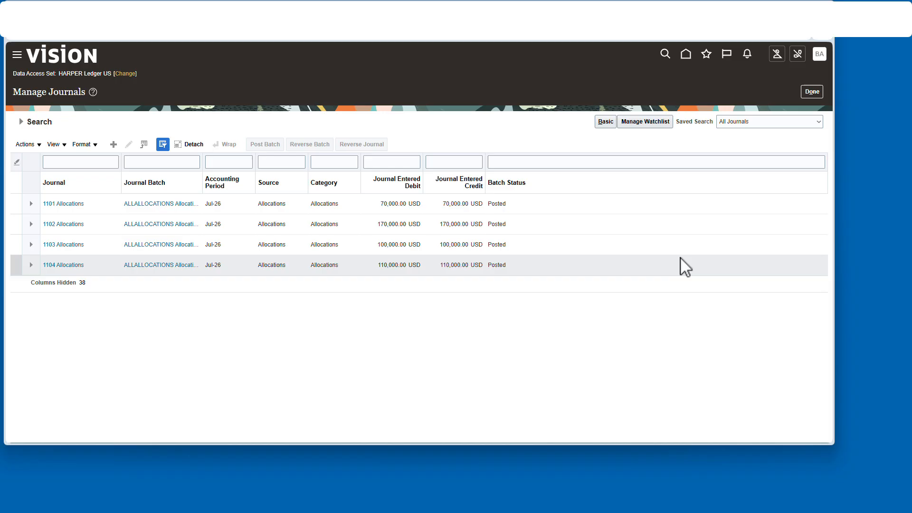
# - Reverse the four Jul-26 allocation batches into Jul-26 using the Switch DR or CR method
pyautogui.click(570, 205)
pyautogui.keyDown('shift'); pyautogui.click(561, 264); pyautogui.keyUp('shift')
pyautogui.click(301, 147)
pyautogui.click(445, 245)
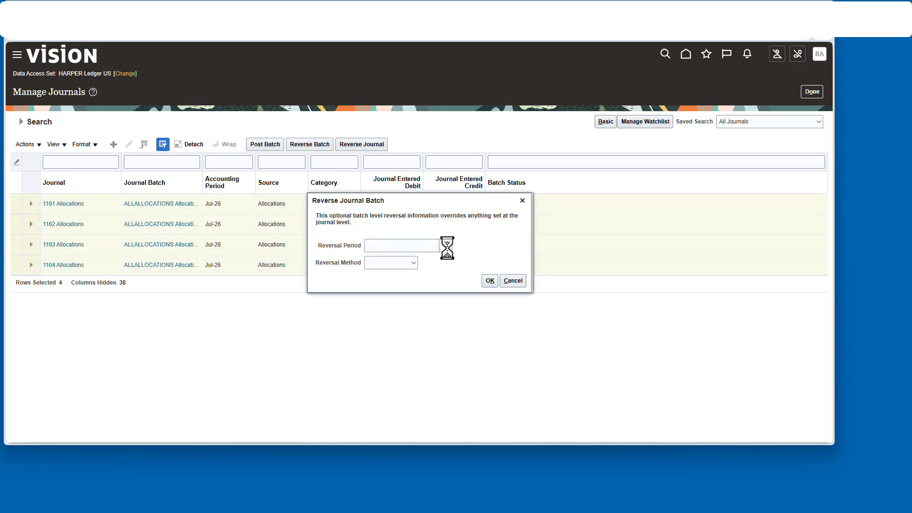
pyautogui.click(380, 289)
pyautogui.click(413, 263)
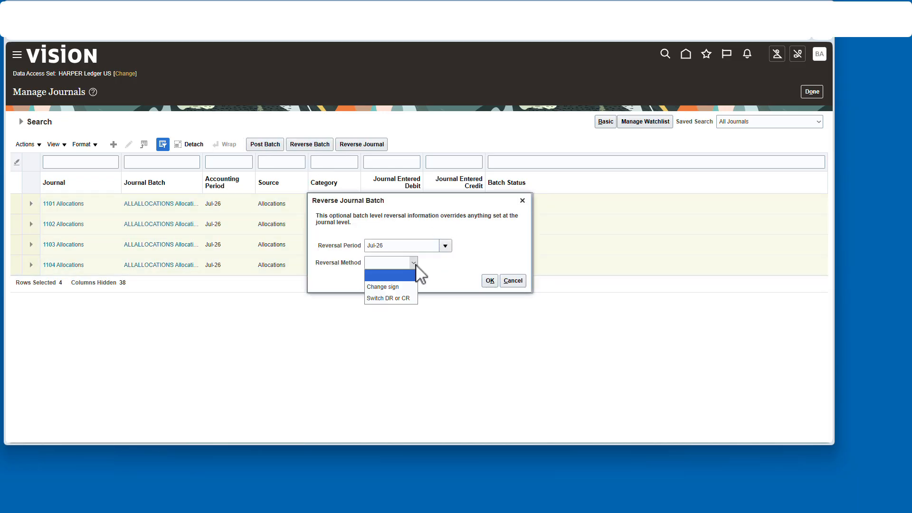
pyautogui.click(490, 281)
pyautogui.click(457, 255)
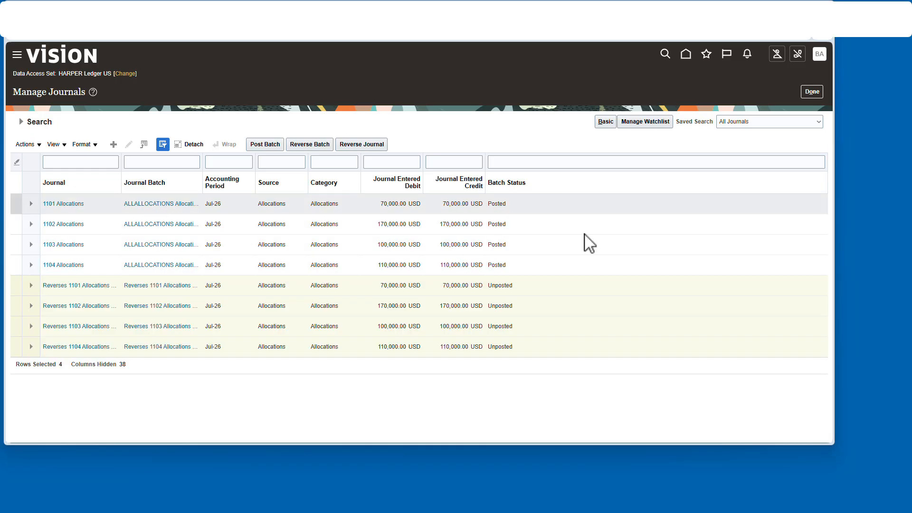
# - Select the four reversal batches and post them
pyautogui.click(575, 286)
pyautogui.keyDown('shift'); pyautogui.click(559, 347); pyautogui.keyUp('shift')
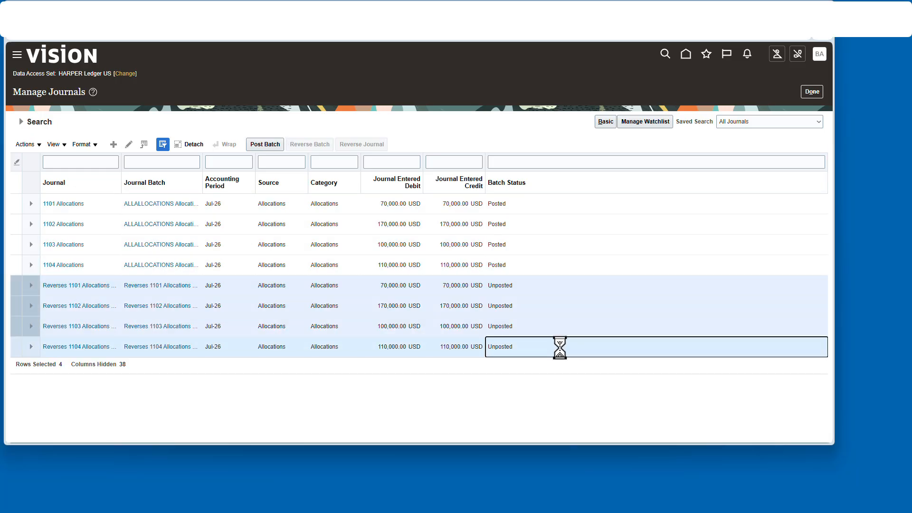
pyautogui.click(273, 144)
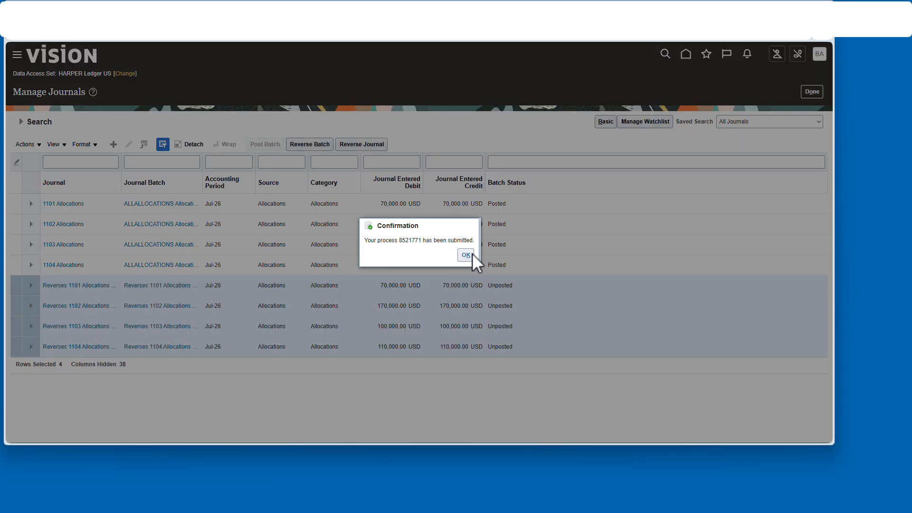
pyautogui.click(471, 253)
# - Rerun the journal search to check the reversal batches' posting status
pyautogui.click(22, 122)
pyautogui.click(672, 257)
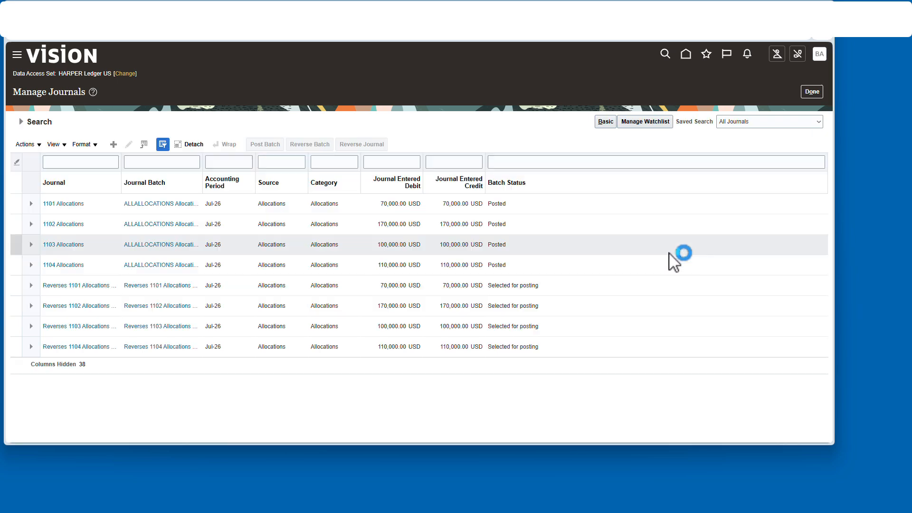
pyautogui.click(22, 122)
pyautogui.click(674, 256)
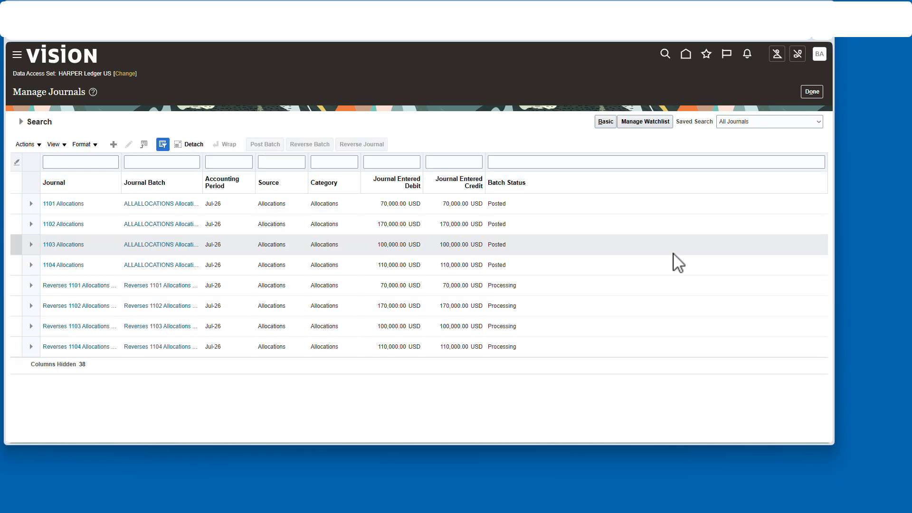
pyautogui.click(21, 122)
pyautogui.click(675, 257)
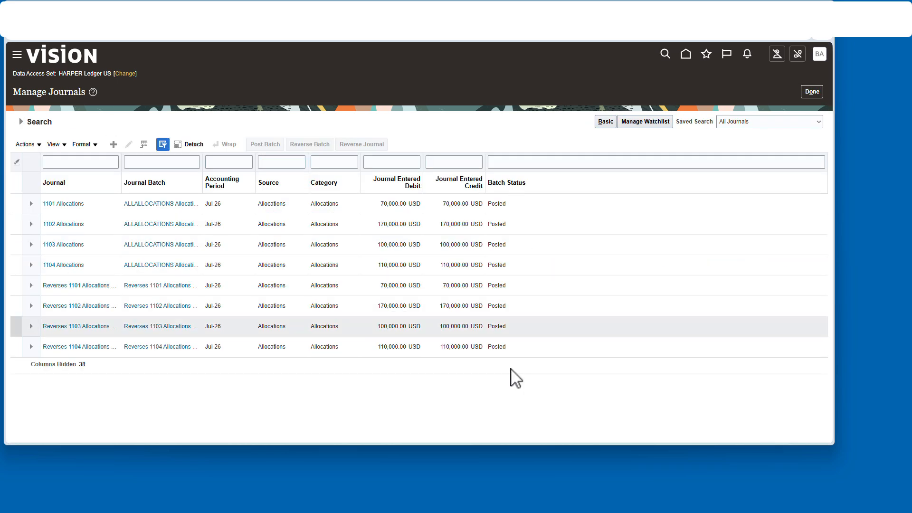
# - Search detail balances from Jul-26 to Jul-26 across FUND, DEPT and INTER for all accounts
pyautogui.click(804, 91)
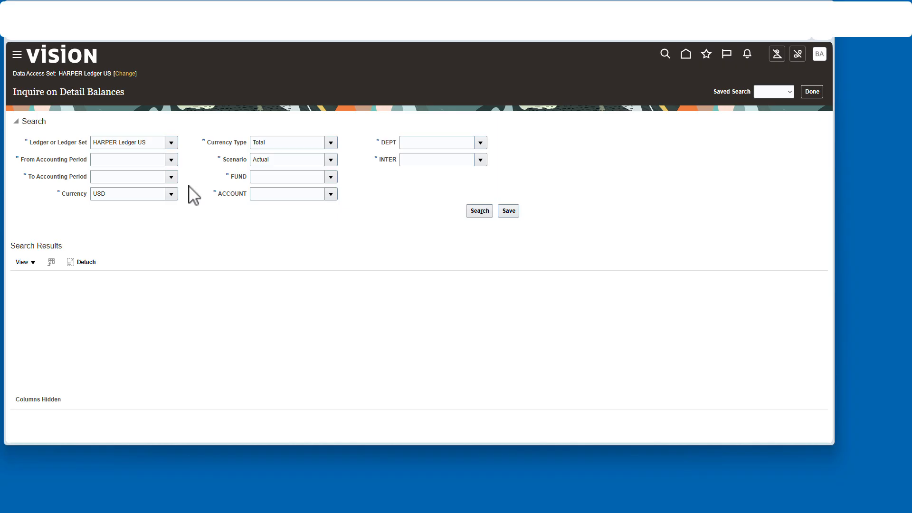
pyautogui.click(170, 159)
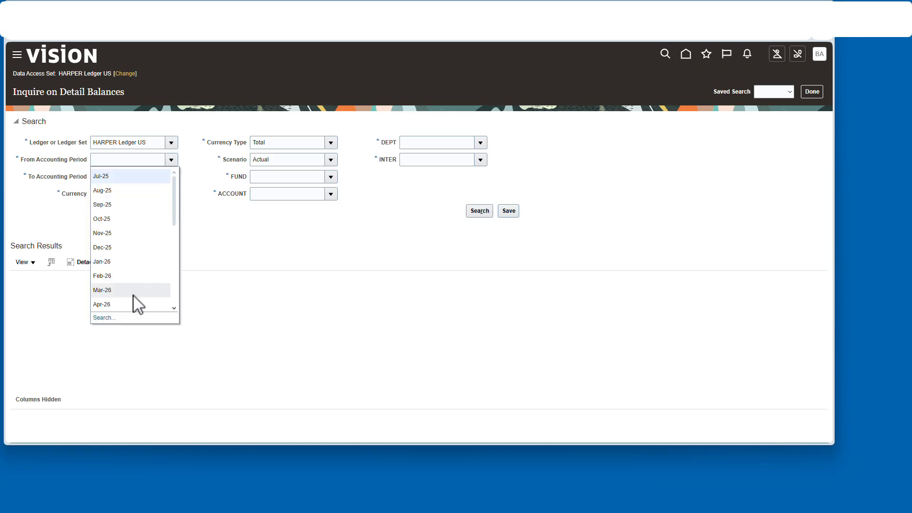
pyautogui.click(136, 307)
pyautogui.click(171, 177)
pyautogui.click(138, 272)
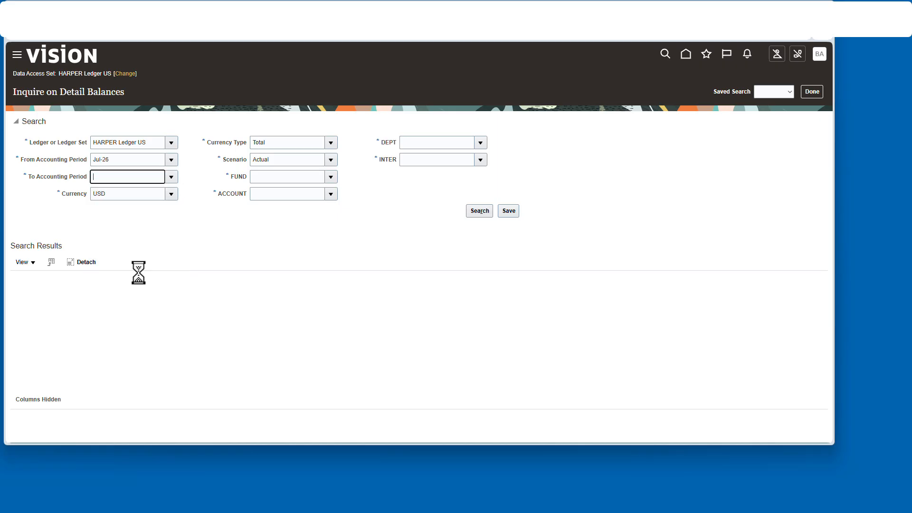
pyautogui.click(365, 223)
pyautogui.click(479, 211)
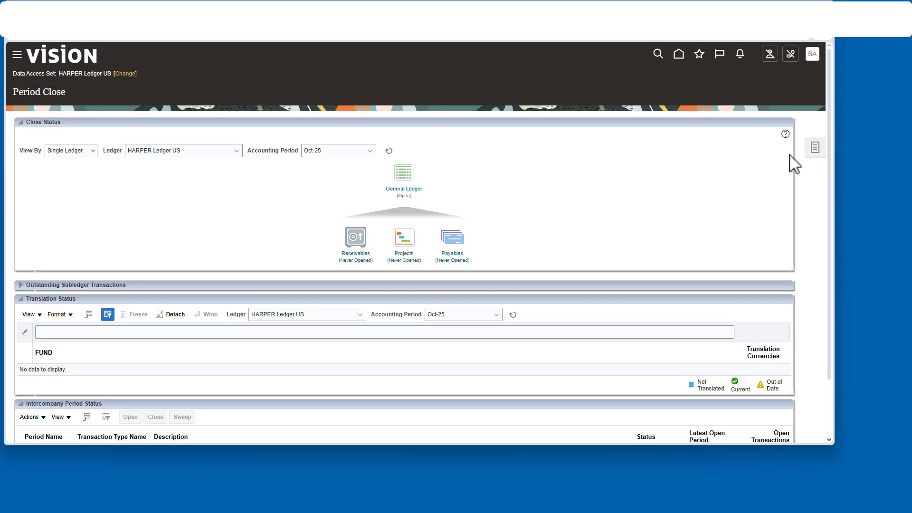
pyautogui.click(815, 150)
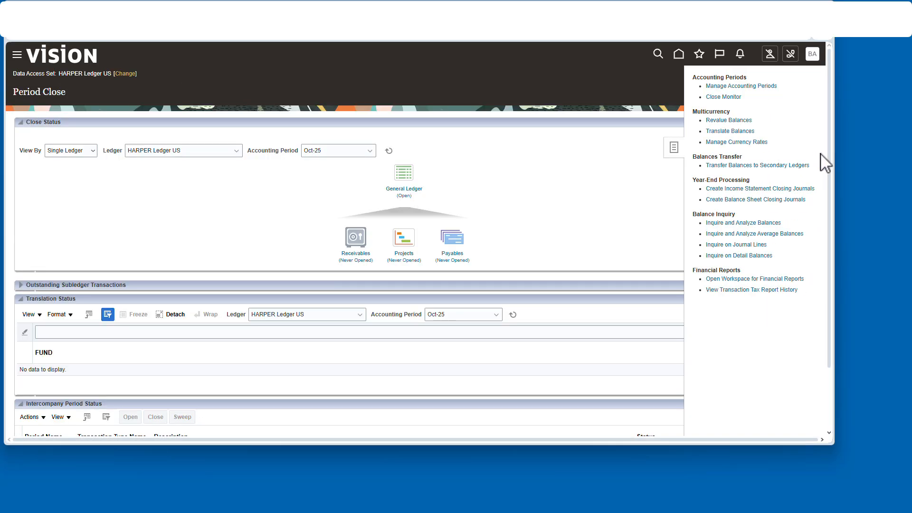
pyautogui.click(759, 189)
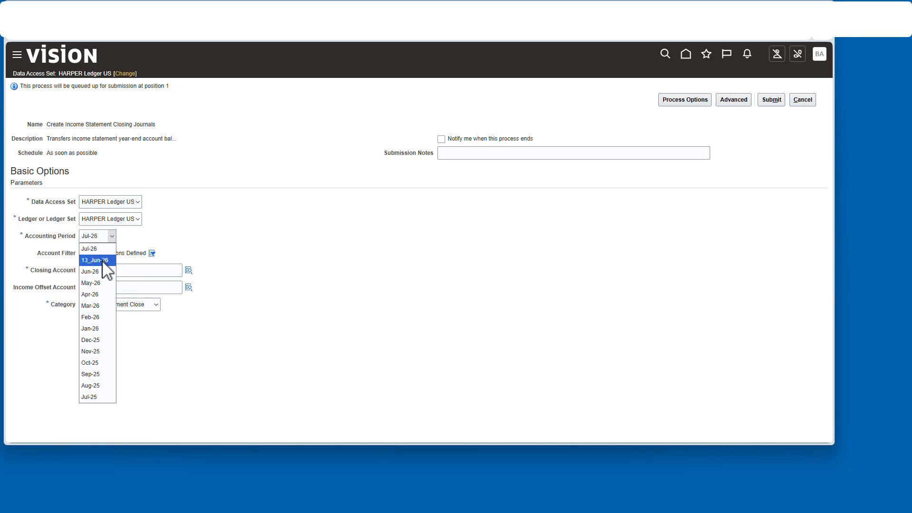
pyautogui.click(189, 270)
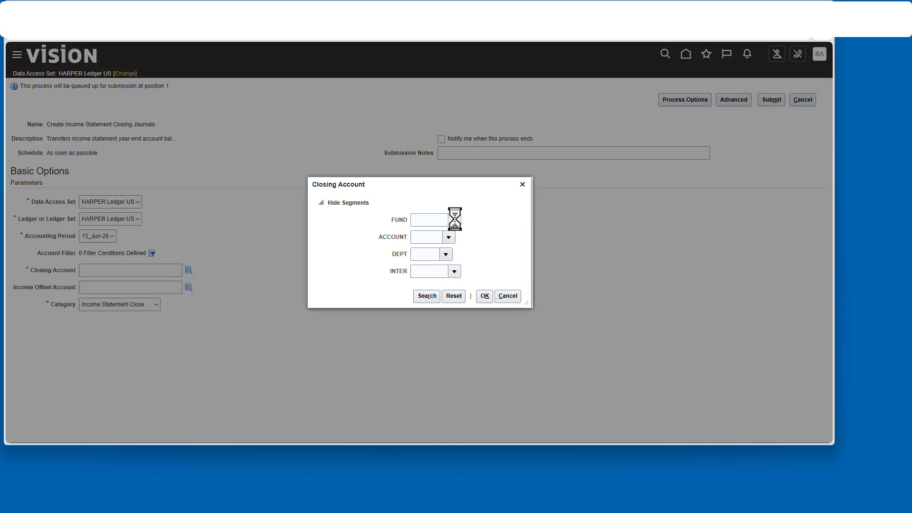
pyautogui.click(454, 220)
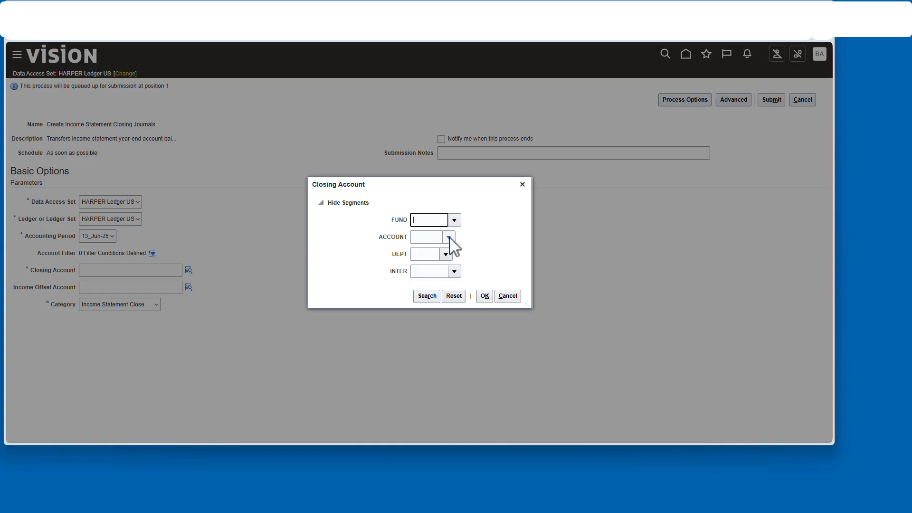
pyautogui.click(445, 350)
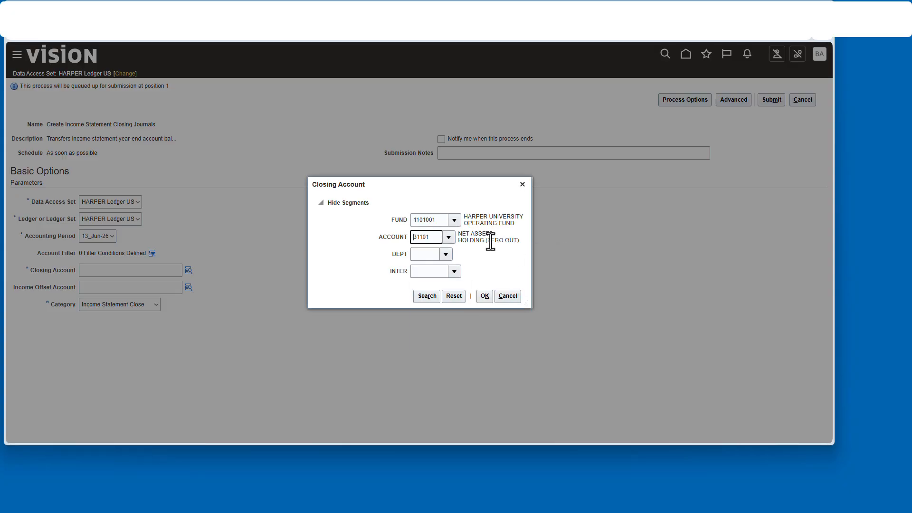
pyautogui.click(449, 254)
pyautogui.click(447, 269)
pyautogui.click(453, 271)
pyautogui.click(448, 281)
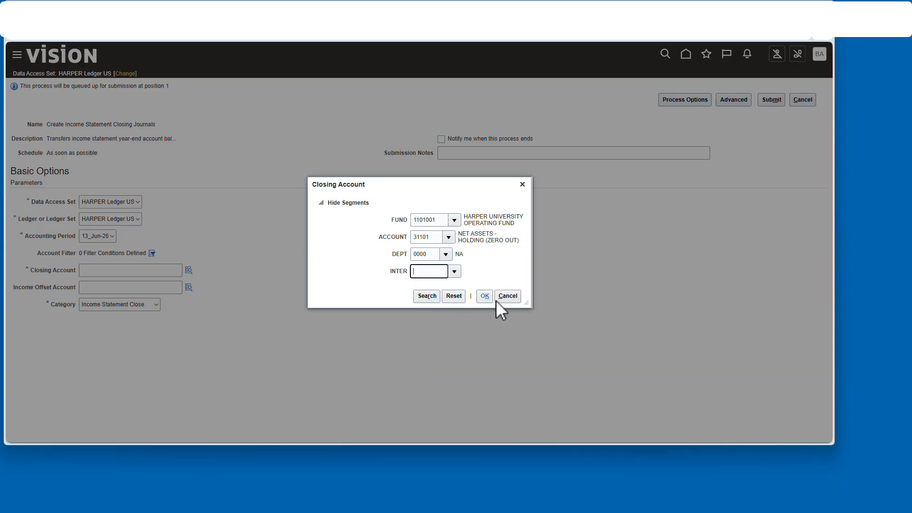
pyautogui.click(485, 296)
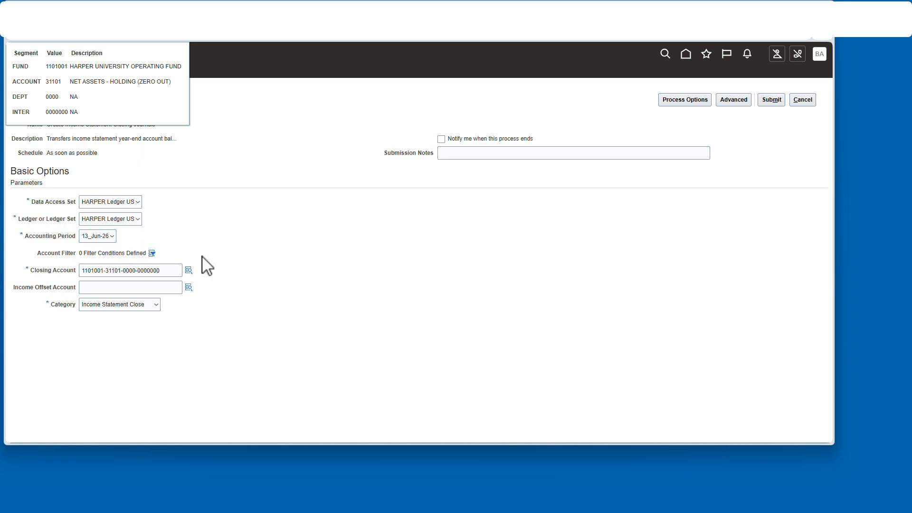
pyautogui.click(773, 99)
pyautogui.click(769, 164)
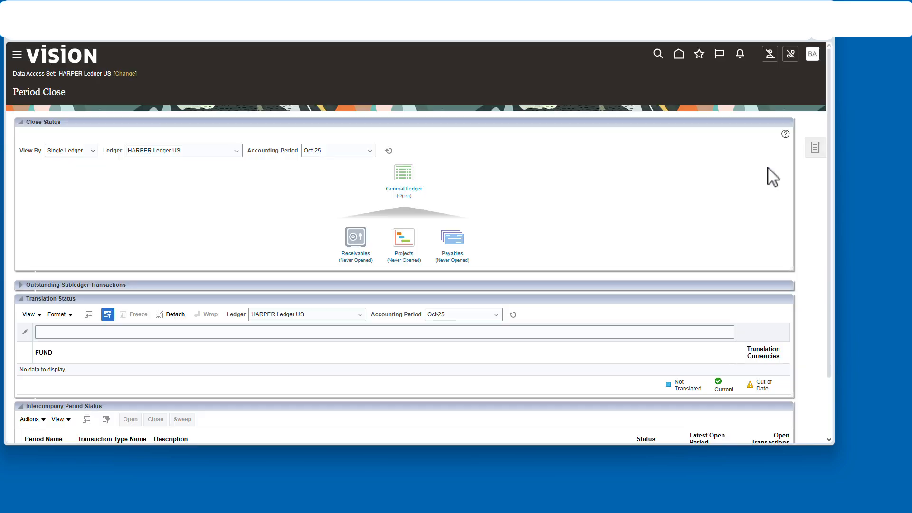
# - Search Manage Journals for period 13_Jun-26 and open the Income Statement Close journal
pyautogui.click(814, 148)
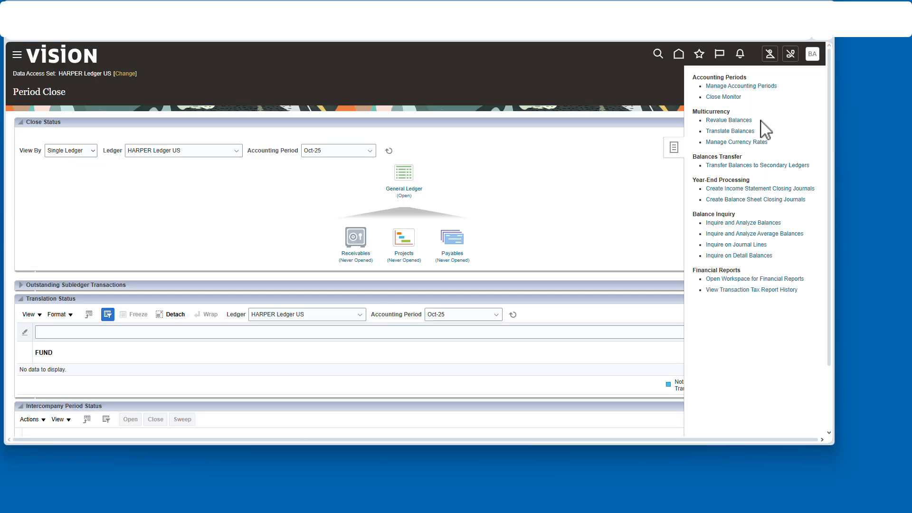
pyautogui.click(679, 55)
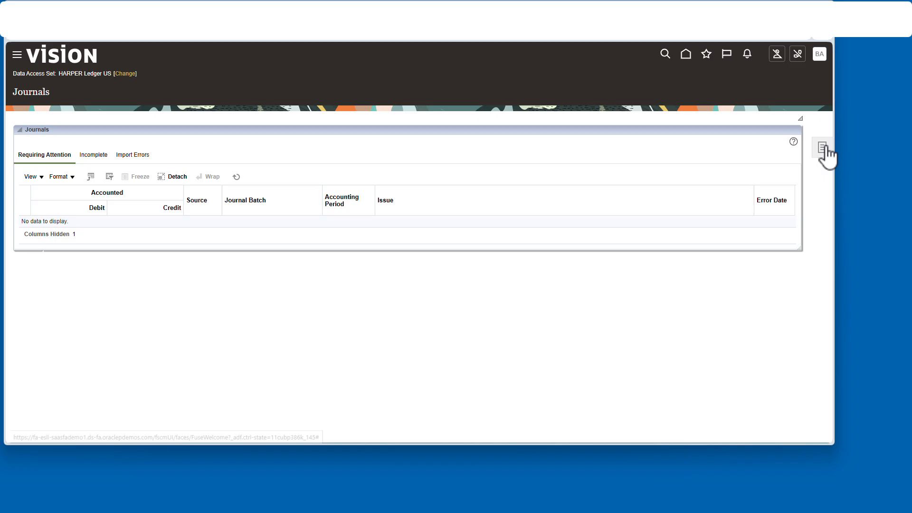
pyautogui.click(817, 148)
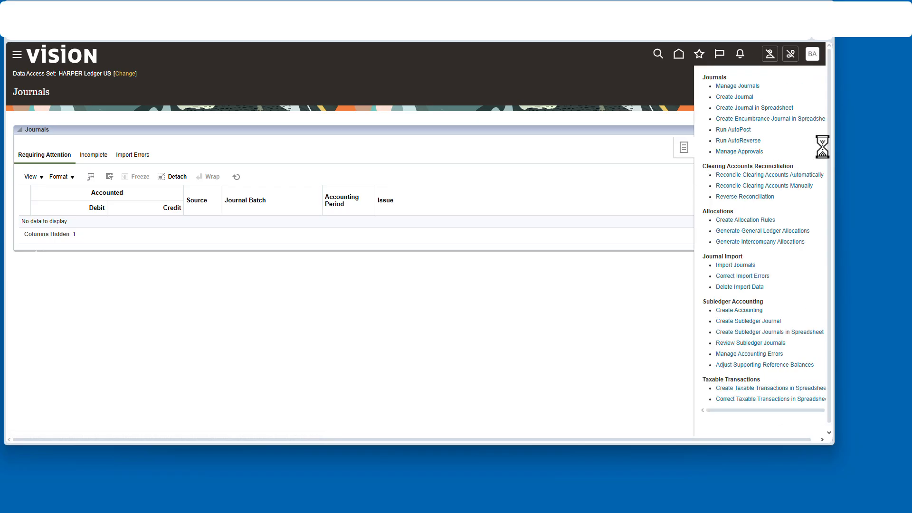
pyautogui.click(738, 87)
pyautogui.click(676, 257)
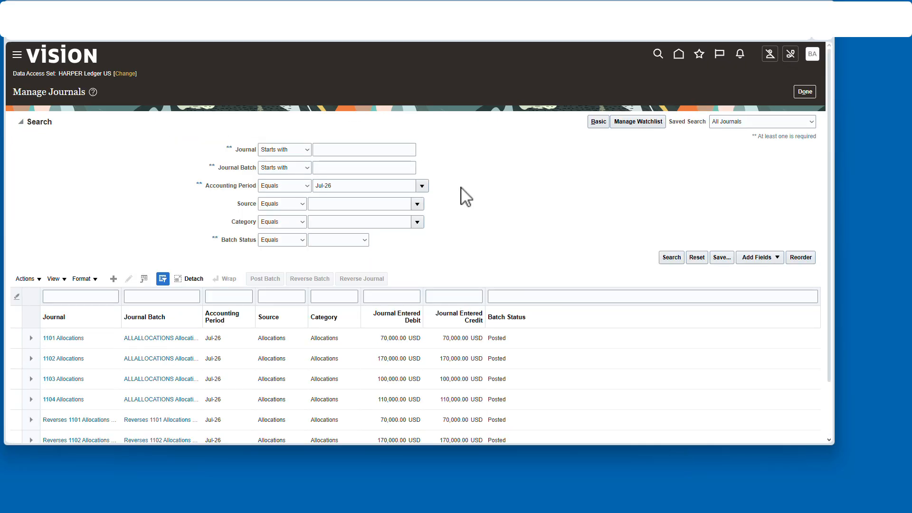
pyautogui.click(422, 186)
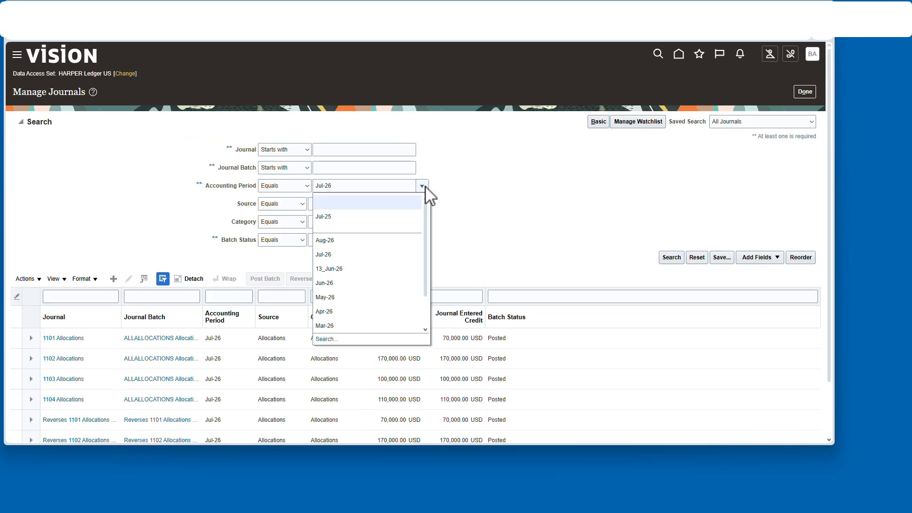
pyautogui.click(673, 259)
pyautogui.click(84, 204)
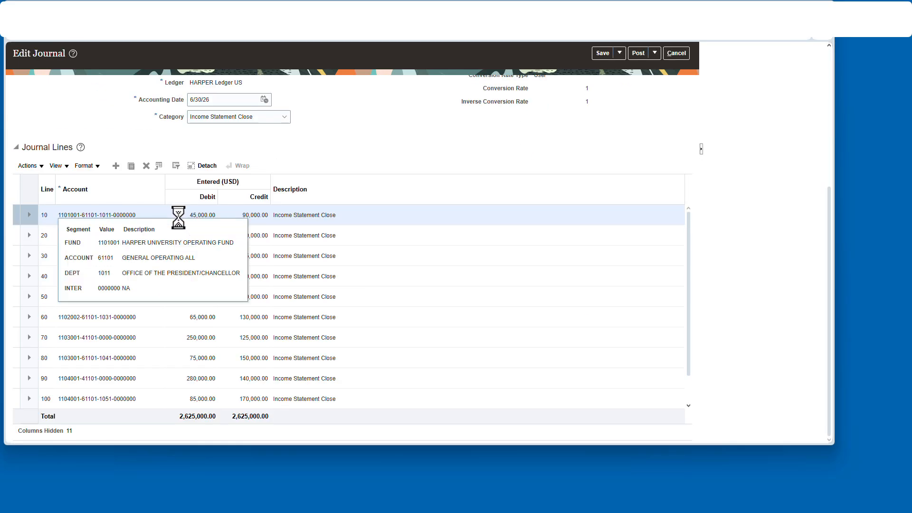
# - Post the Income Statement Close journal and close the journal page
pyautogui.scroll(4, 317, 421)
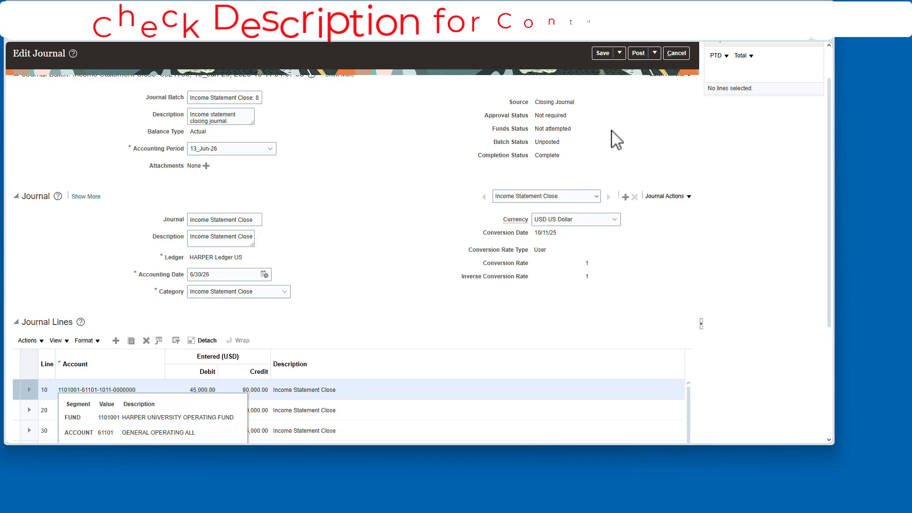
pyautogui.click(637, 54)
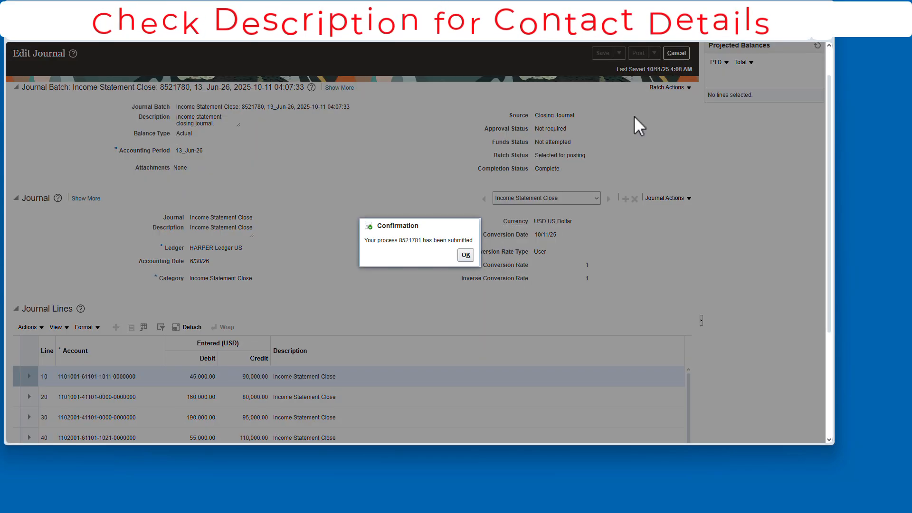
pyautogui.press('Return')
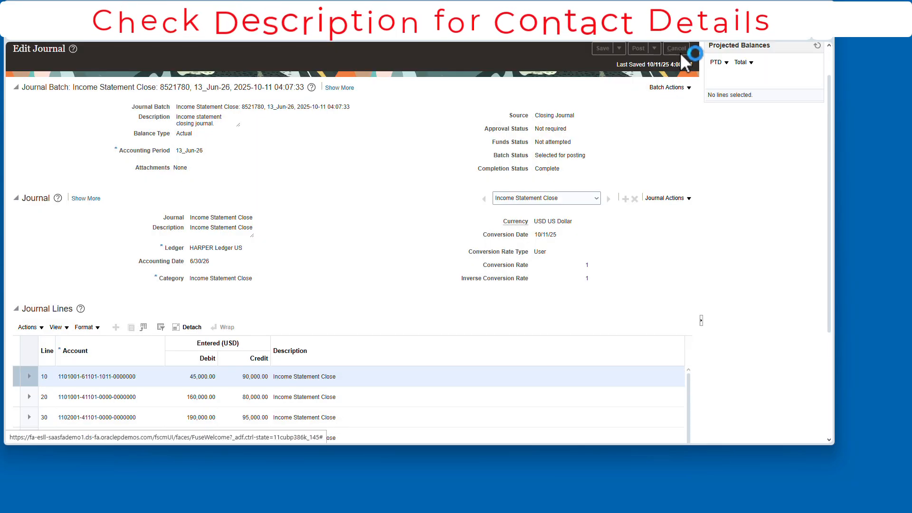
pyautogui.click(676, 53)
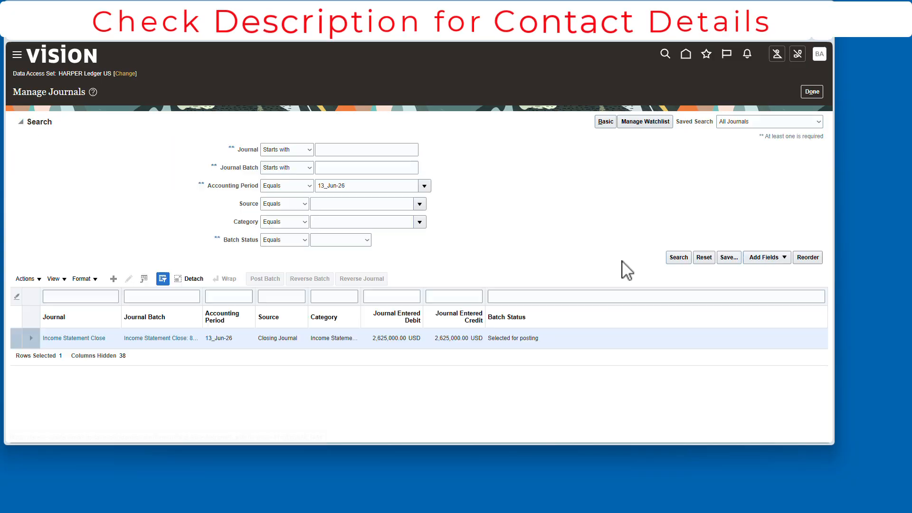
# - Return to the General Accounting Dashboard and open Inquire on Detail Balances
pyautogui.click(21, 122)
pyautogui.click(813, 92)
pyautogui.click(685, 53)
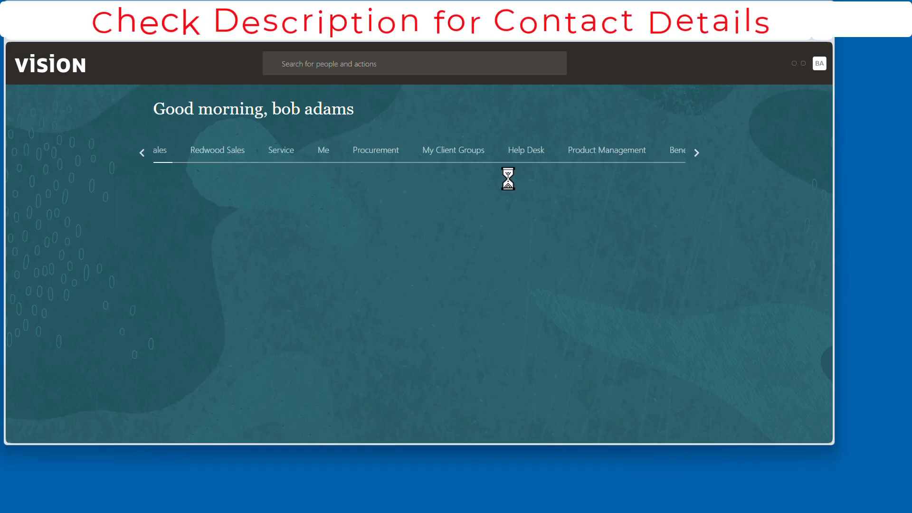
pyautogui.click(332, 242)
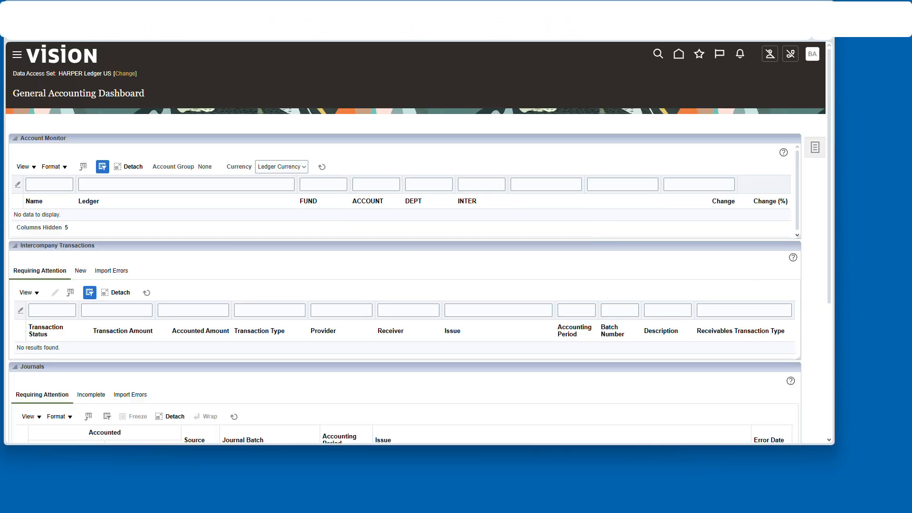
pyautogui.scroll(-1, 417, 247)
pyautogui.click(815, 115)
pyautogui.click(733, 188)
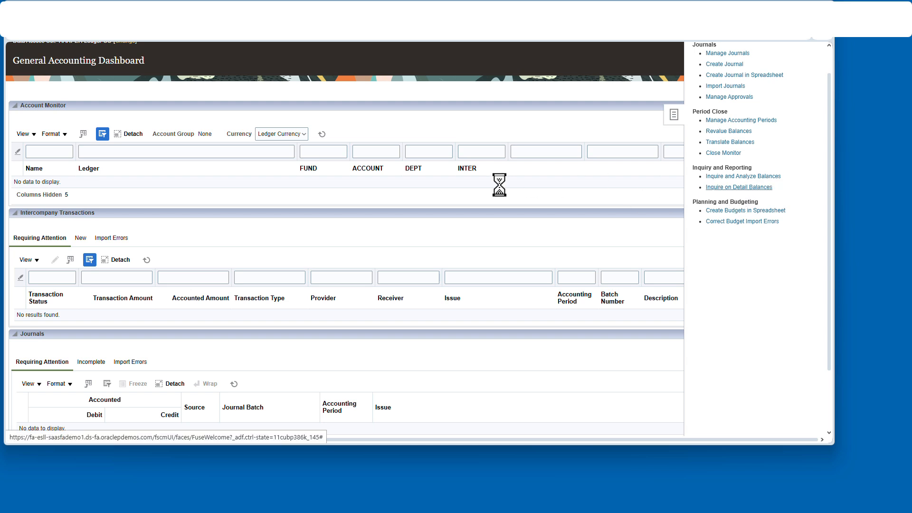
# - Search detail balances for 13_Jun-26 to 13_Jun-26 with FUND, DEPT, INTER and account 60000
pyautogui.click(171, 160)
pyautogui.scroll(-2, 153, 218)
pyautogui.click(109, 252)
pyautogui.click(171, 177)
pyautogui.click(109, 269)
pyautogui.click(331, 177)
pyautogui.click(480, 143)
pyautogui.click(331, 194)
pyautogui.write('6')
pyautogui.click(550, 196)
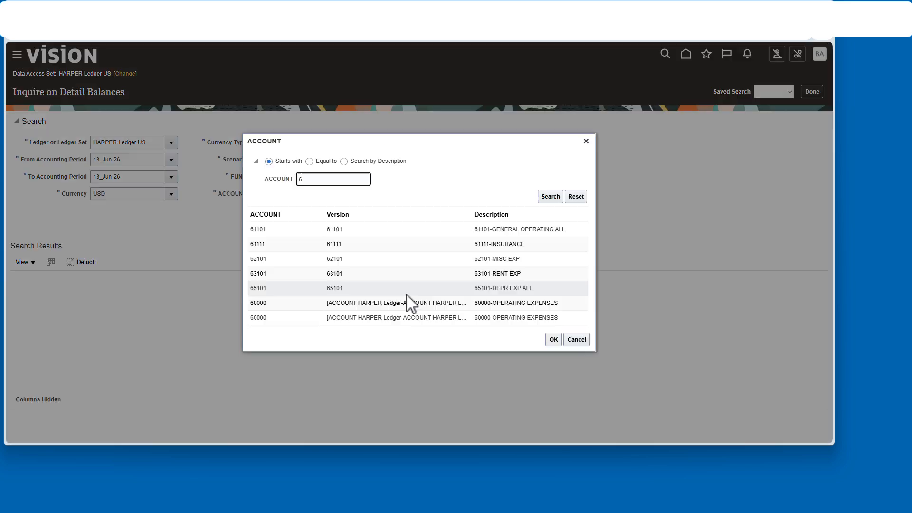
pyautogui.click(407, 303)
pyautogui.click(551, 195)
pyautogui.click(554, 339)
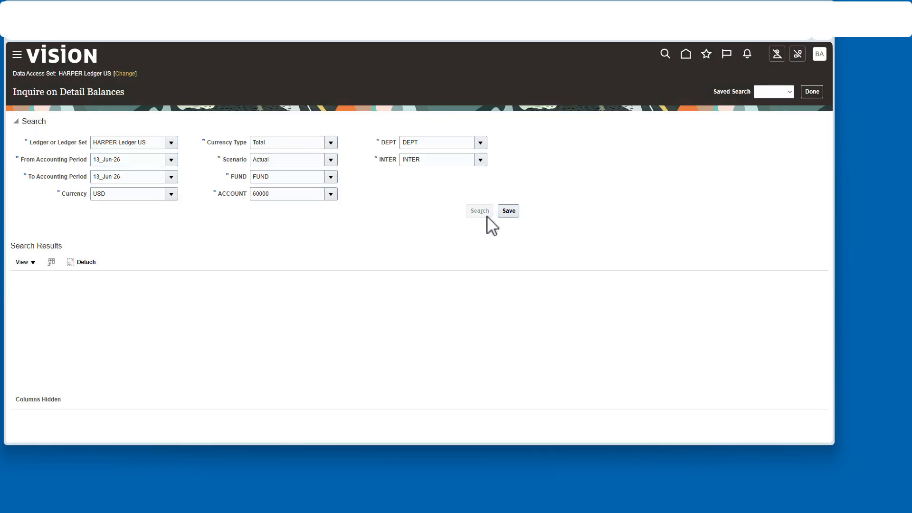
pyautogui.click(480, 212)
# - Change the account to 31101 and rerun the balance search
pyautogui.click(331, 194)
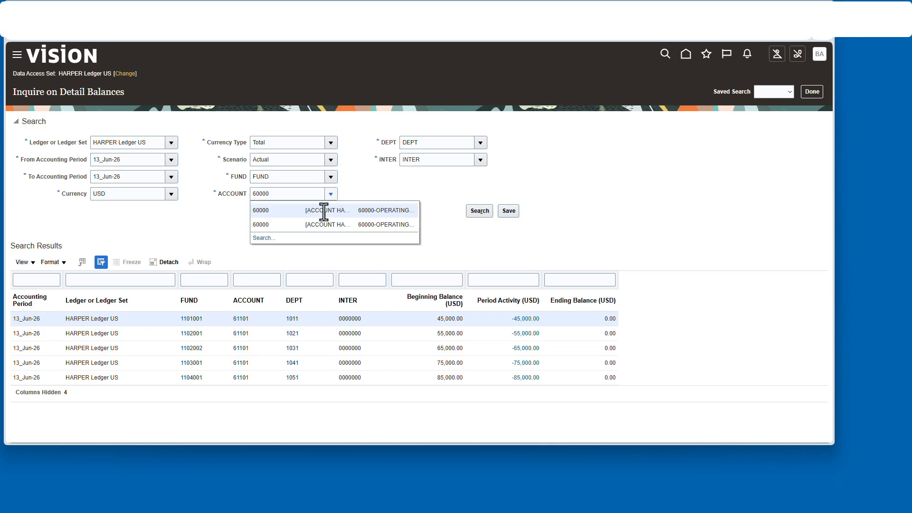
pyautogui.click(260, 239)
pyautogui.write('3')
pyautogui.press('Return')
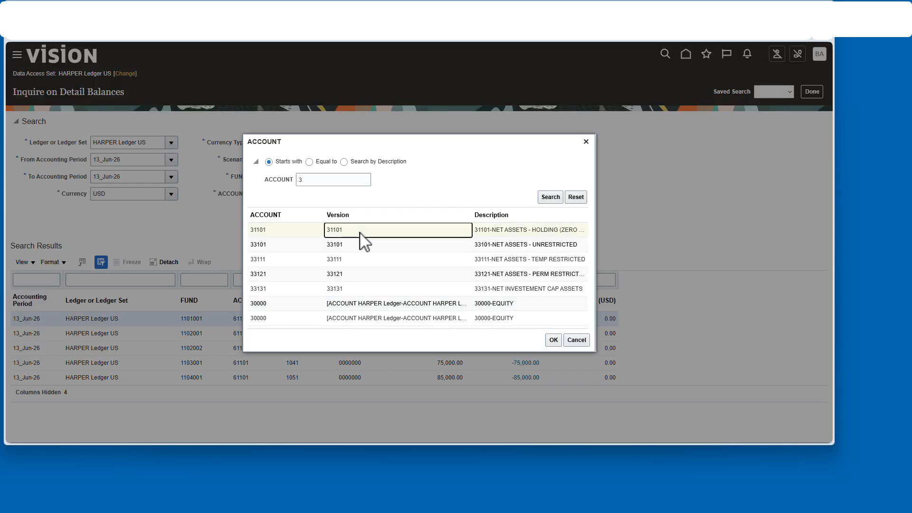
pyautogui.click(553, 340)
pyautogui.click(487, 213)
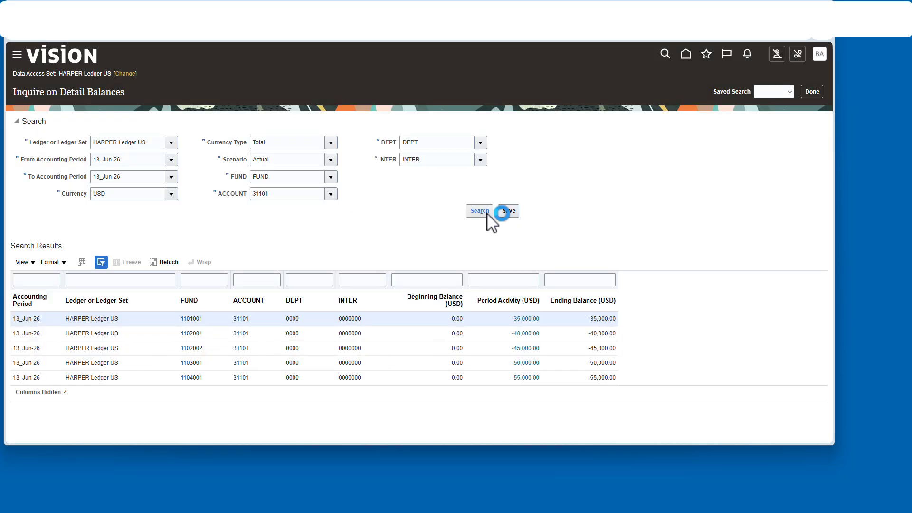
# - Set the from and to accounting periods to Jul-26 and search the balances again
pyautogui.click(171, 159)
pyautogui.click(127, 291)
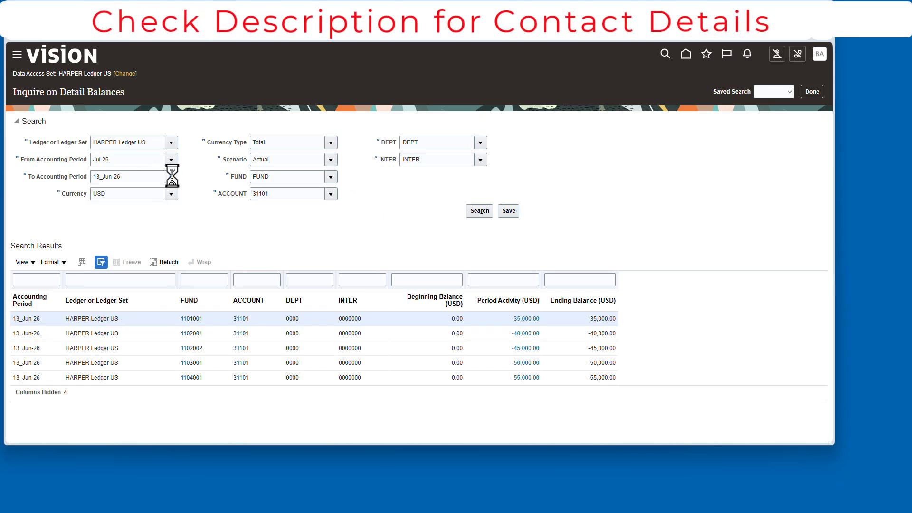
pyautogui.click(172, 177)
pyautogui.click(136, 244)
pyautogui.click(467, 211)
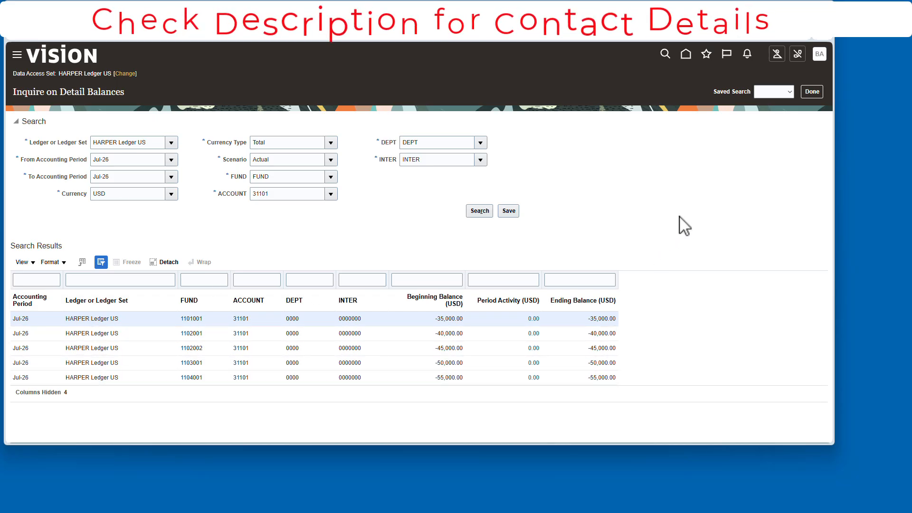
# - Close the balance inquiry and open the Journals work area from the dashboard
pyautogui.click(812, 92)
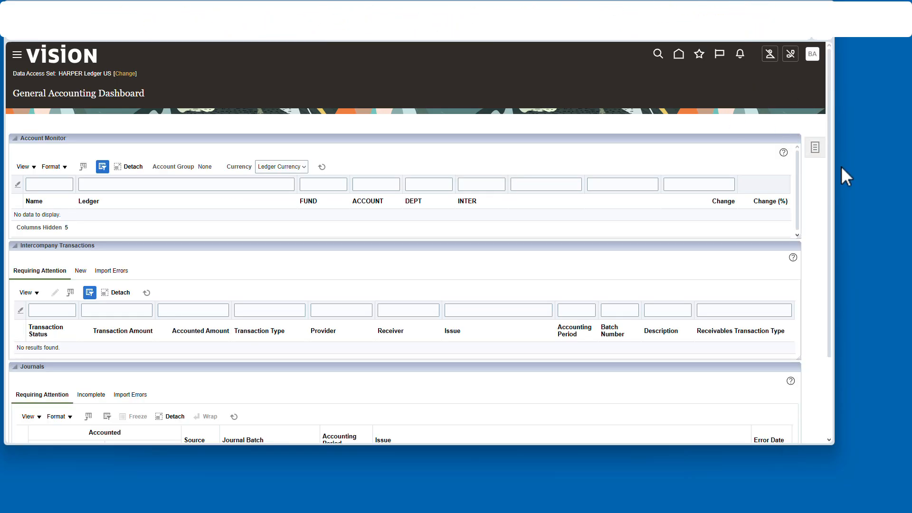
pyautogui.click(816, 147)
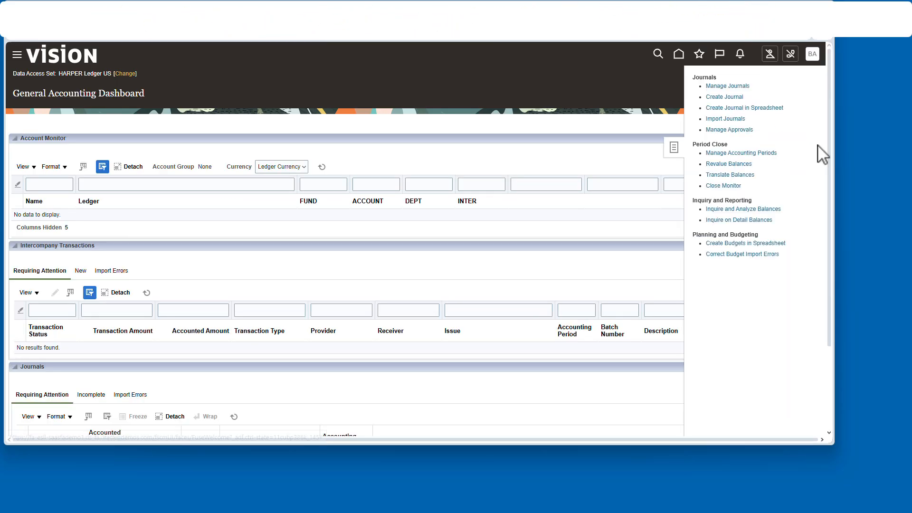
pyautogui.click(678, 54)
pyautogui.click(417, 224)
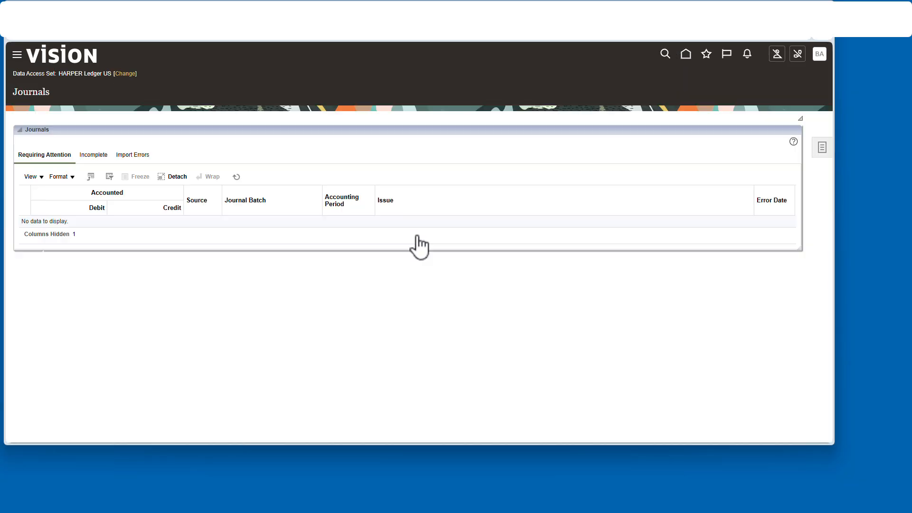
# - Submit Generate Allocations for rule set ALLALLOCATIONS and period 13_Jun-26
pyautogui.click(822, 148)
pyautogui.click(793, 230)
pyautogui.click(244, 202)
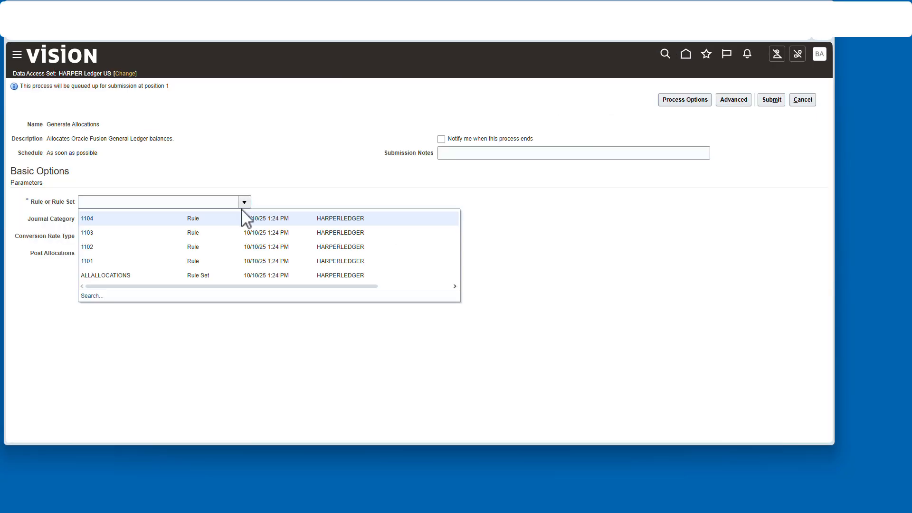
pyautogui.click(134, 272)
pyautogui.click(282, 219)
pyautogui.scroll(-5, 230, 327)
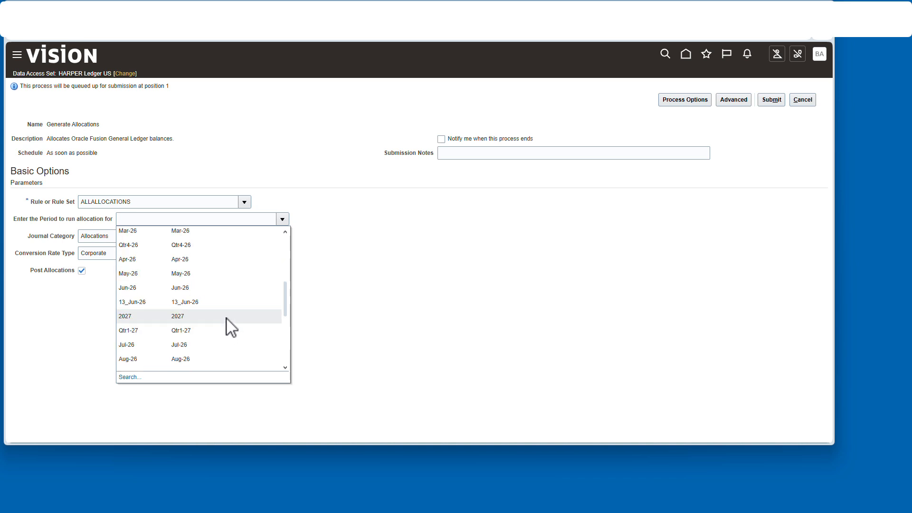
pyautogui.click(228, 323)
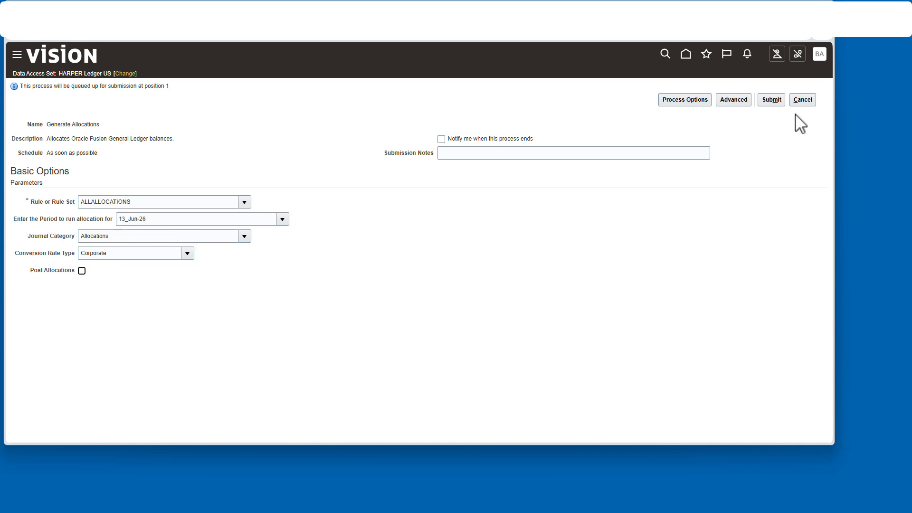
pyautogui.click(771, 100)
pyautogui.click(770, 164)
pyautogui.click(805, 101)
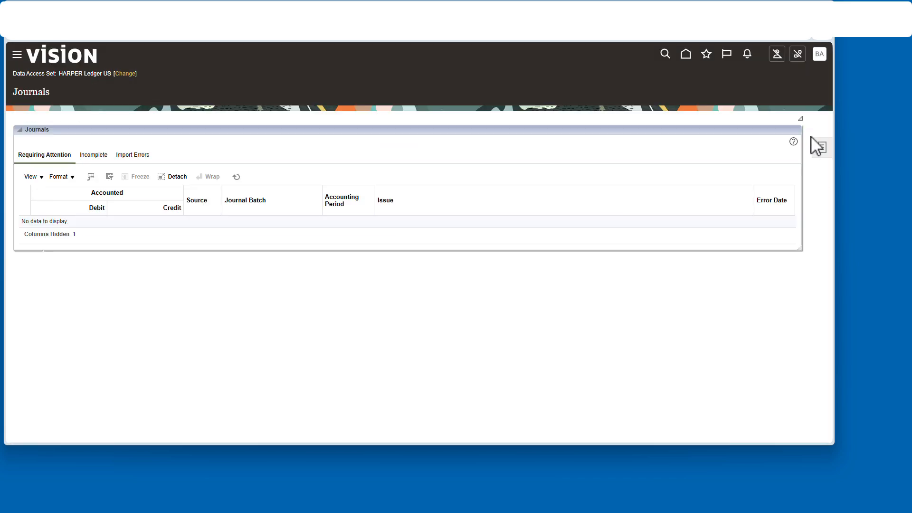
# - Open Manage Journals and search journals for accounting period 13_Jun-26
pyautogui.click(818, 147)
pyautogui.click(733, 84)
pyautogui.click(424, 185)
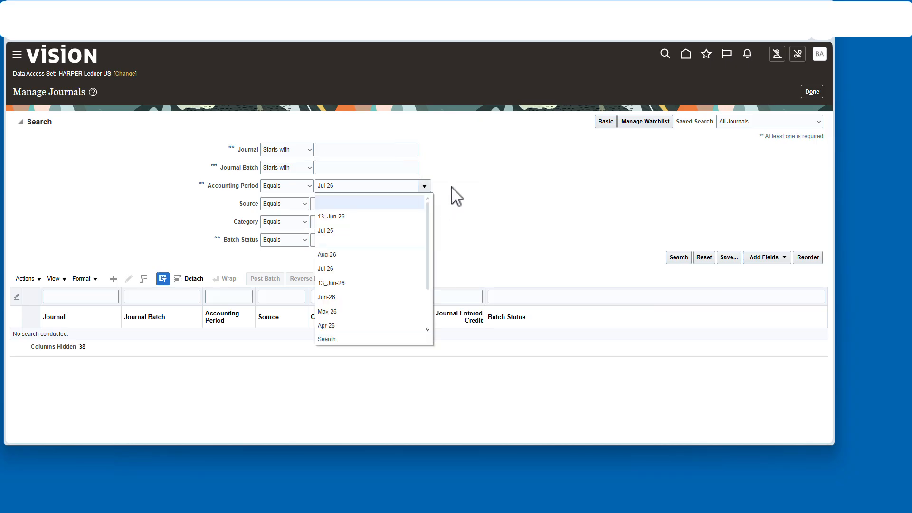
pyautogui.click(339, 217)
pyautogui.click(678, 257)
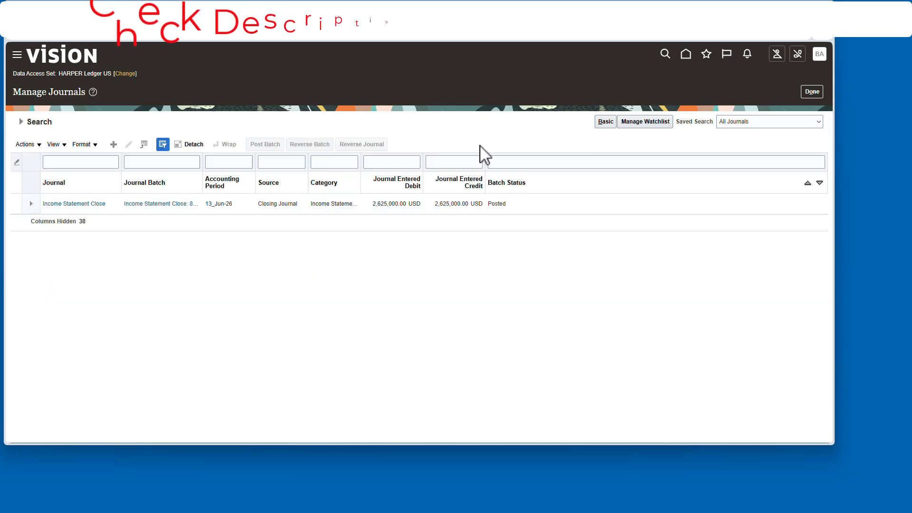
# - Rerun the journal search to list the new allocation journals
pyautogui.click(21, 122)
pyautogui.click(679, 258)
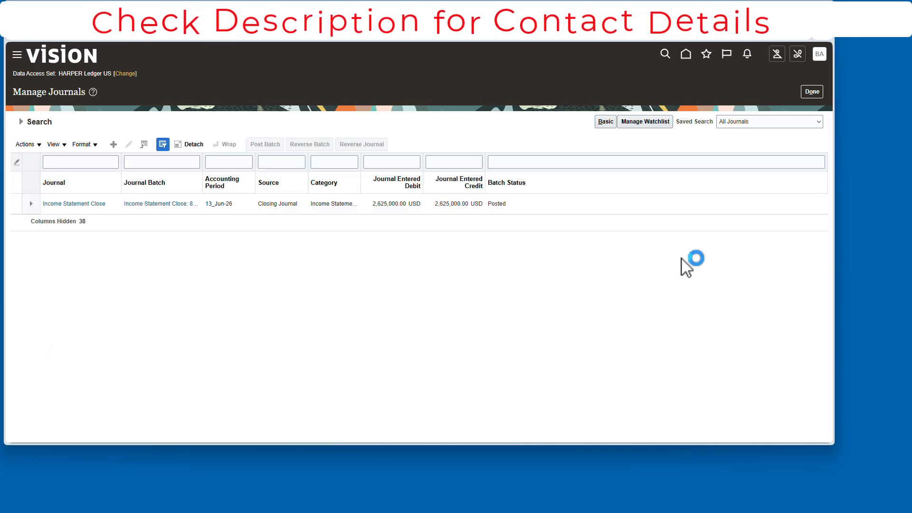
pyautogui.click(21, 121)
pyautogui.click(679, 257)
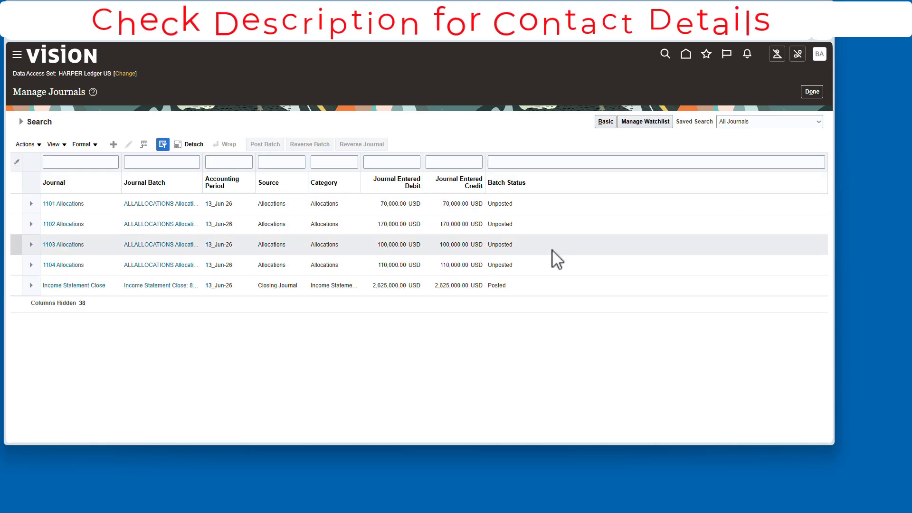
# - Open the 1101 Allocations journal to review its lines, then cancel out
pyautogui.click(67, 205)
pyautogui.scroll(-2, 285, 214)
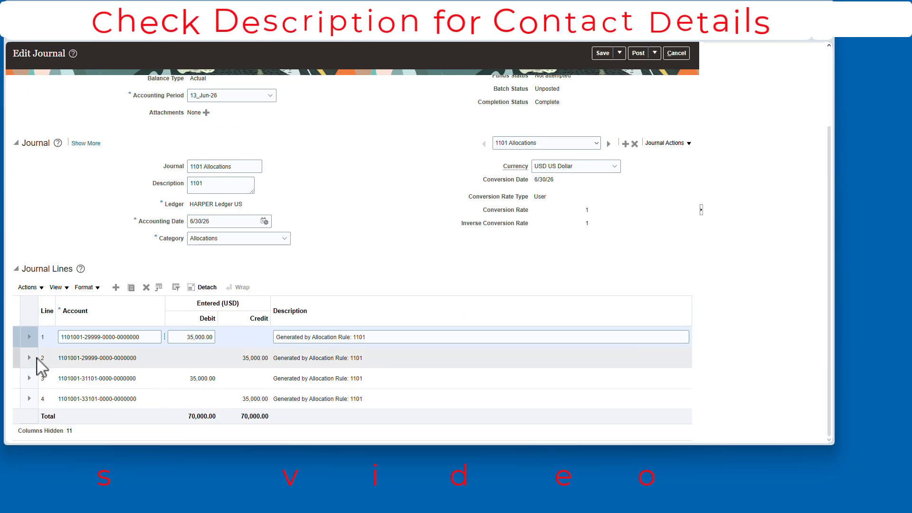
pyautogui.click(678, 54)
# - Select the four unposted allocation journals and post their batch
pyautogui.keyDown('shift'); pyautogui.click(499, 265); pyautogui.keyUp('shift')
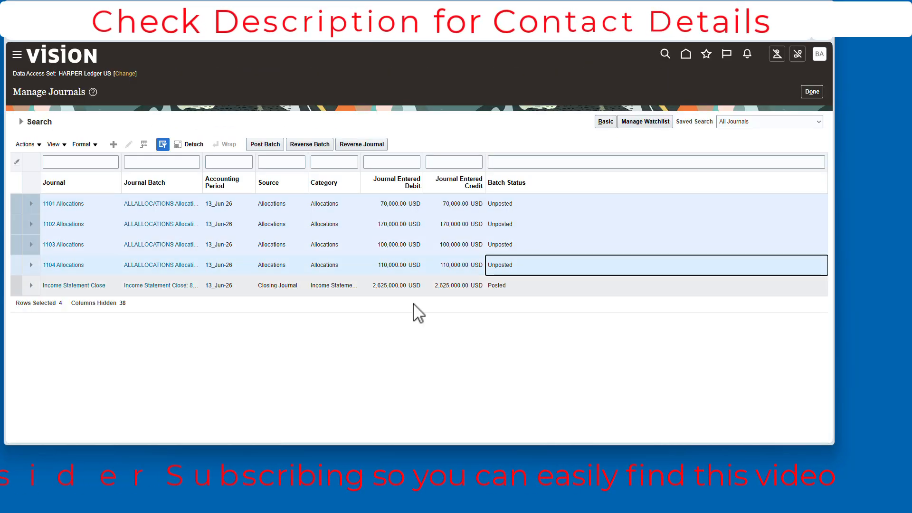
pyautogui.click(278, 144)
pyautogui.click(466, 255)
# - Refresh the journal search to check the allocation batches' posting status
pyautogui.click(21, 122)
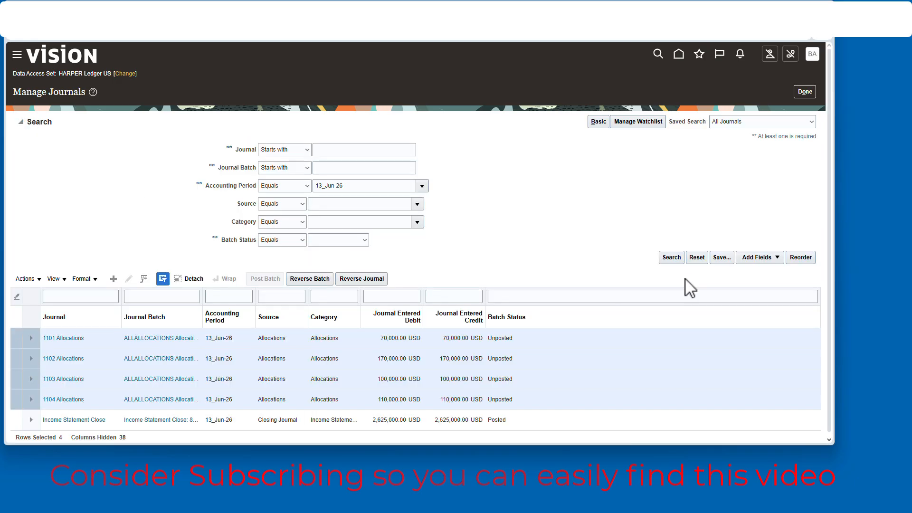
pyautogui.click(672, 256)
pyautogui.click(21, 121)
pyautogui.click(677, 261)
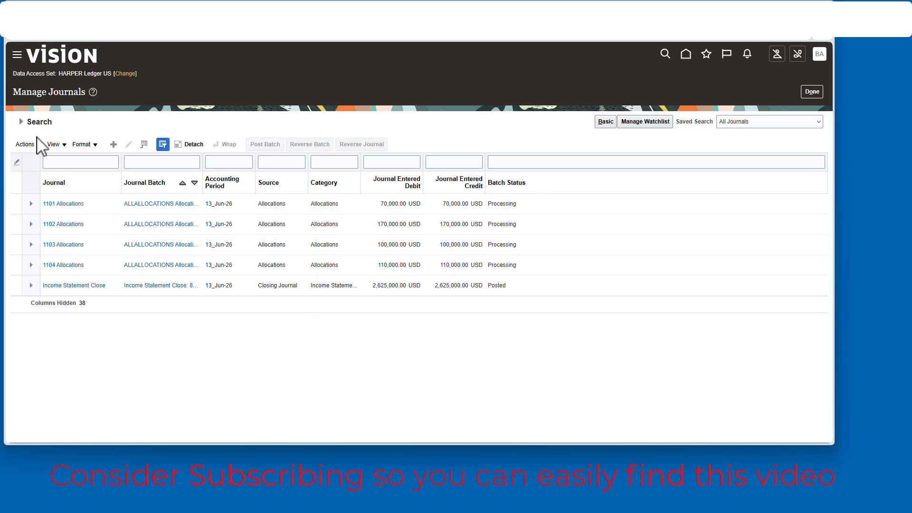
pyautogui.click(20, 121)
pyautogui.click(671, 259)
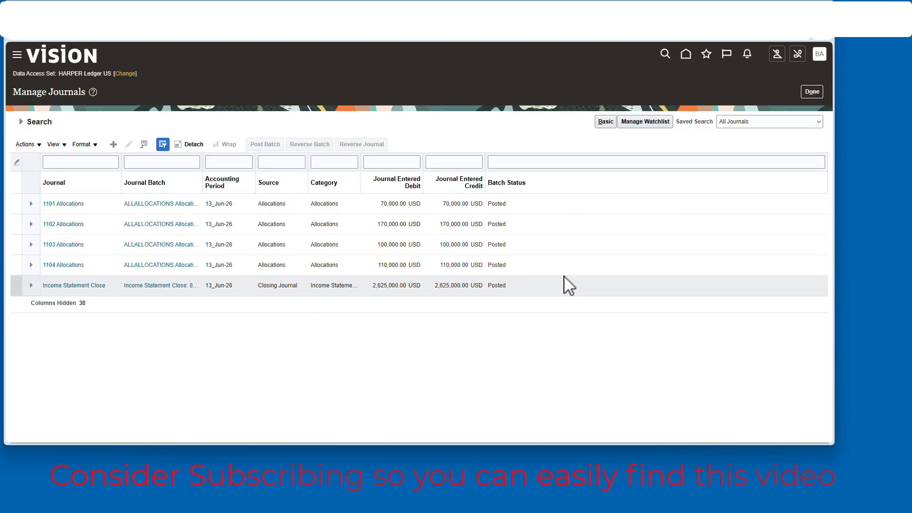
# - Reopen Inquire on Detail Balances and search 13_Jun-26 balances for FUND, DEPT, INTER and account 31101
pyautogui.click(812, 92)
pyautogui.click(686, 53)
pyautogui.click(339, 235)
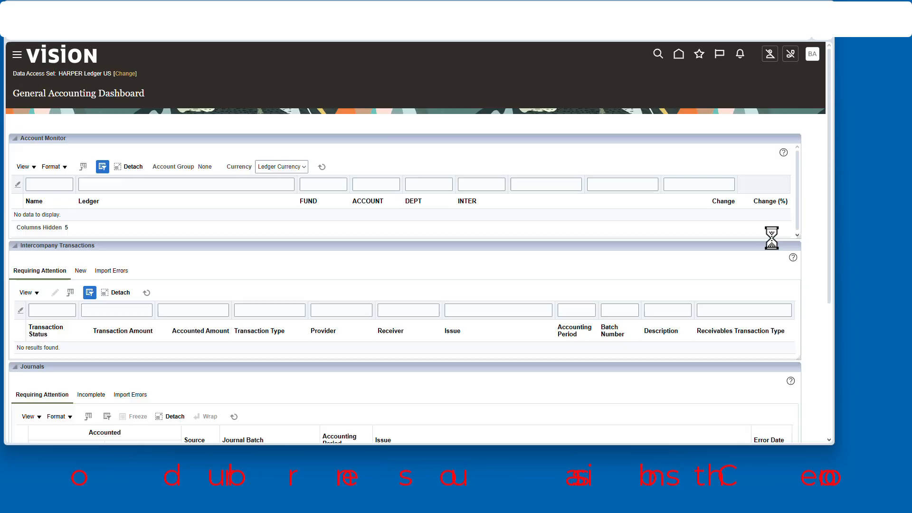
pyautogui.click(815, 147)
pyautogui.click(758, 221)
pyautogui.click(172, 160)
pyautogui.click(137, 176)
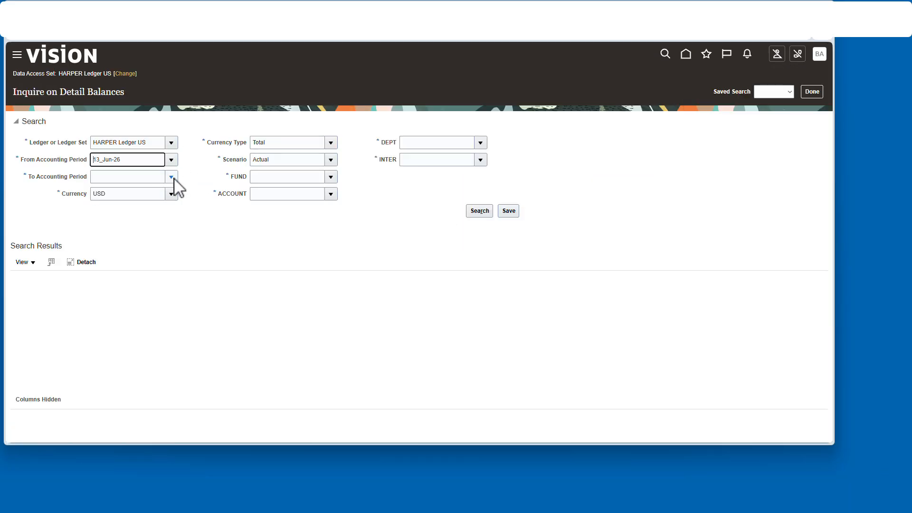
pyautogui.click(171, 177)
pyautogui.click(138, 193)
pyautogui.click(330, 177)
pyautogui.click(320, 193)
pyautogui.click(480, 143)
pyautogui.click(465, 159)
pyautogui.scroll(-3, 327, 257)
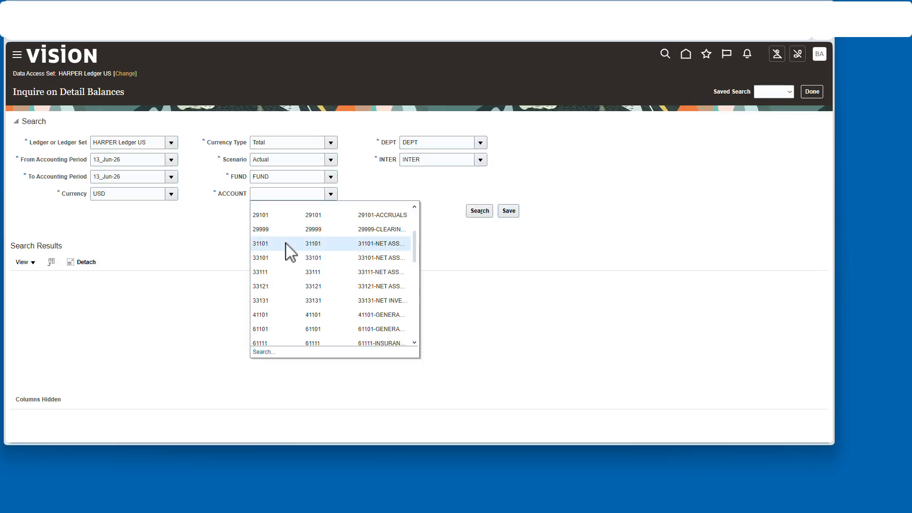
pyautogui.click(289, 248)
pyautogui.click(480, 212)
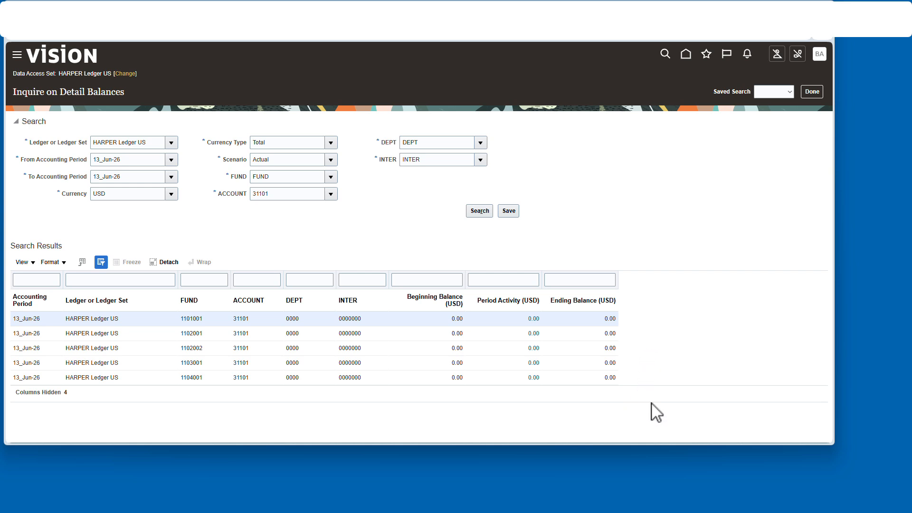
# - Change the account to 30000 and search the balances
pyautogui.click(272, 225)
pyautogui.write('3')
pyautogui.click(551, 240)
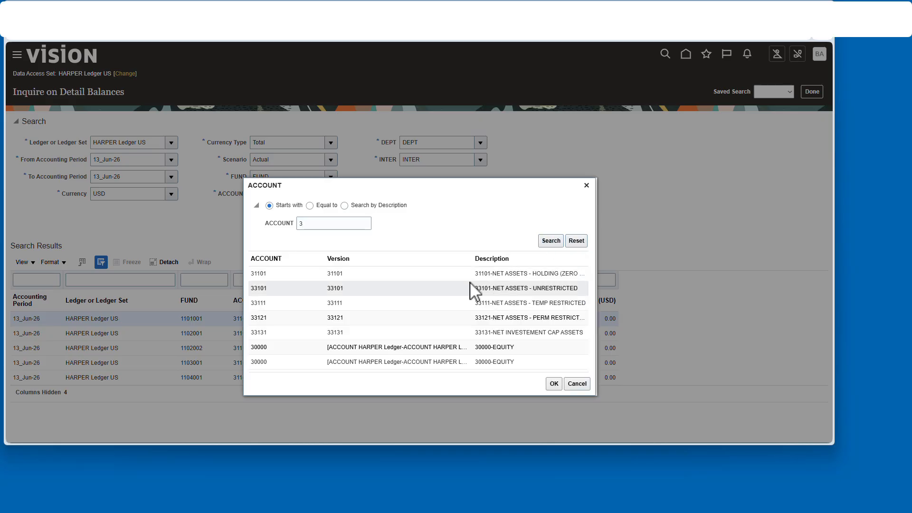
pyautogui.click(417, 302)
pyautogui.click(554, 339)
pyautogui.click(479, 210)
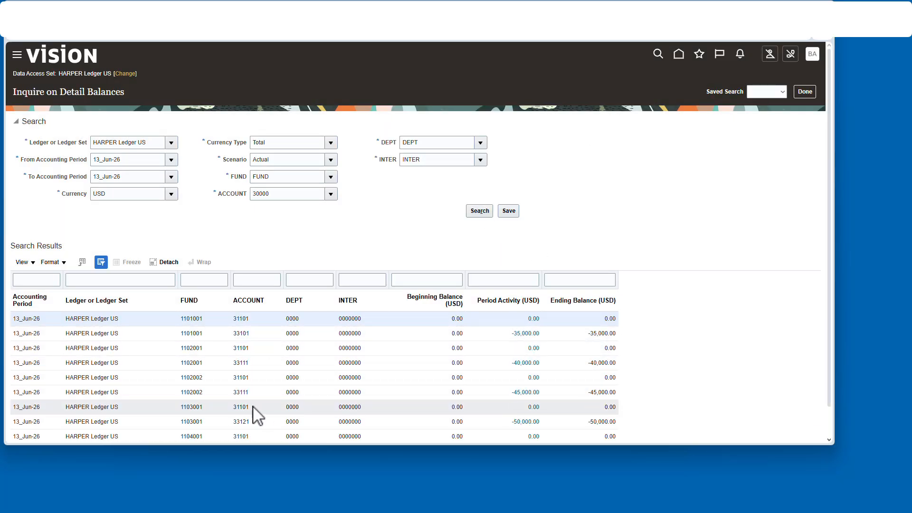
# - Set both accounting periods to Jul-26, review the 30000 balances, and close the inquiry
pyautogui.scroll(-1, 238, 417)
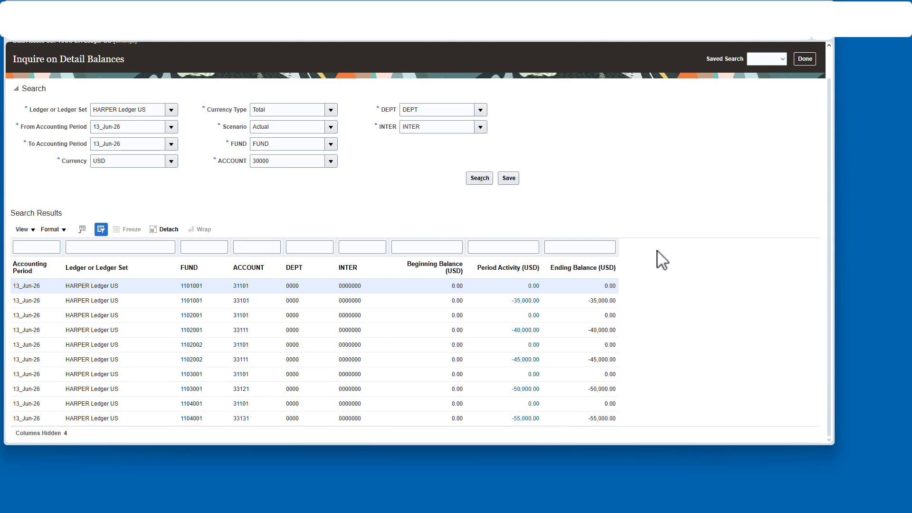
pyautogui.scroll(1, 646, 245)
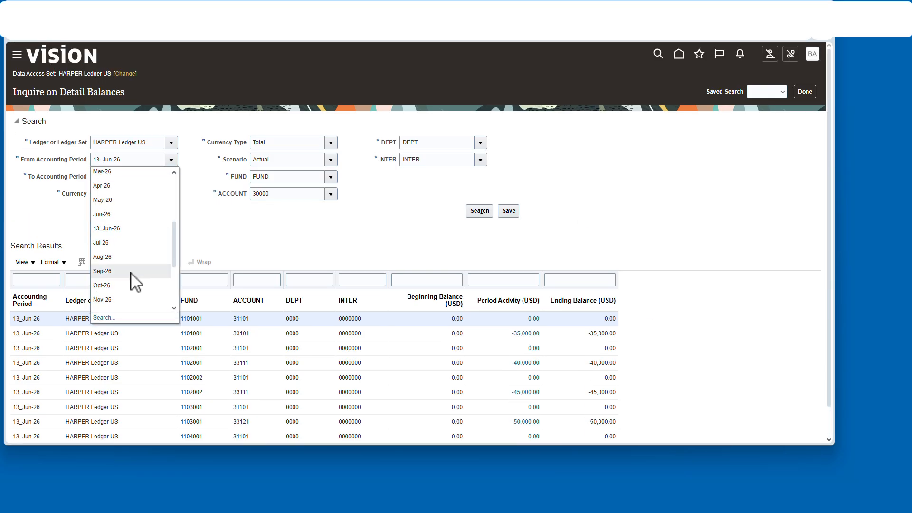
pyautogui.click(123, 247)
pyautogui.click(171, 177)
pyautogui.click(129, 281)
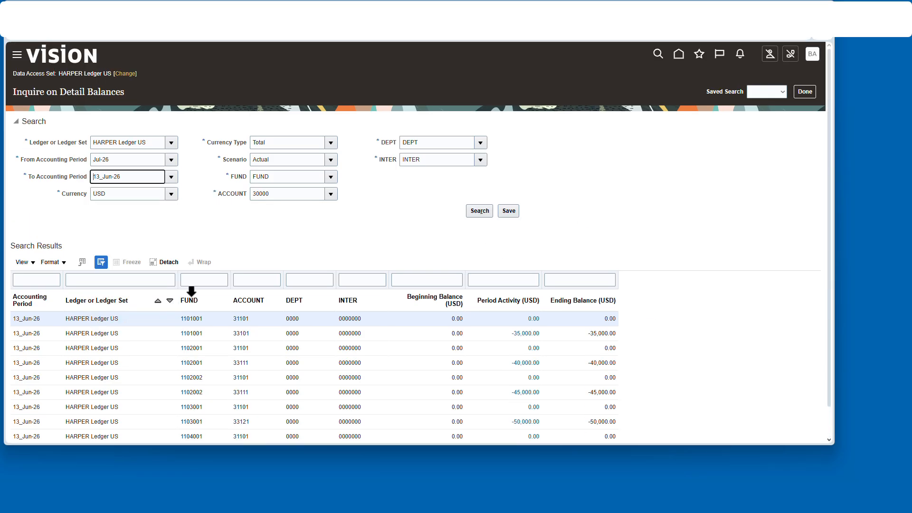
pyautogui.scroll(-1, 743, 292)
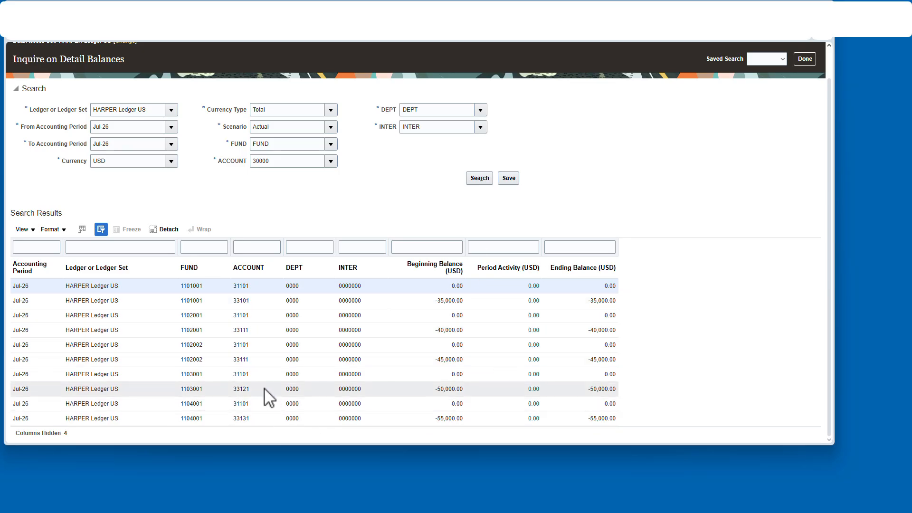
pyautogui.scroll(1, 698, 168)
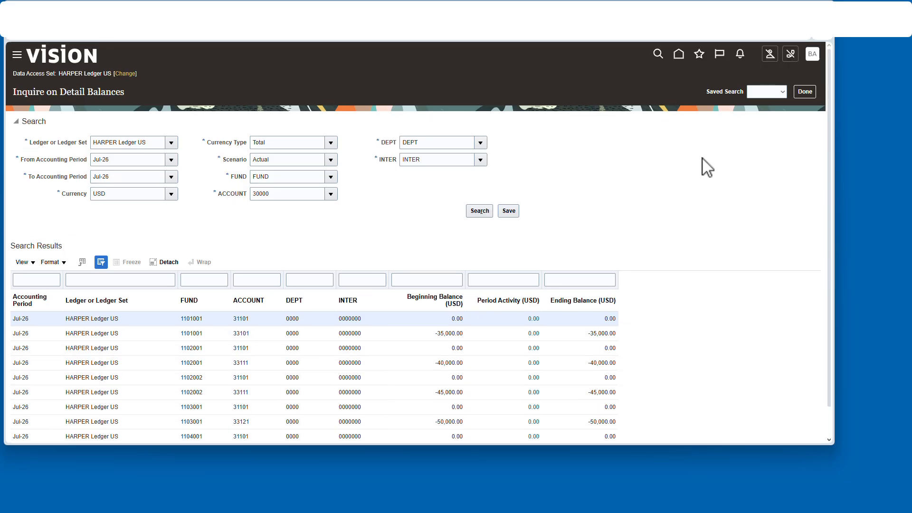
pyautogui.click(808, 92)
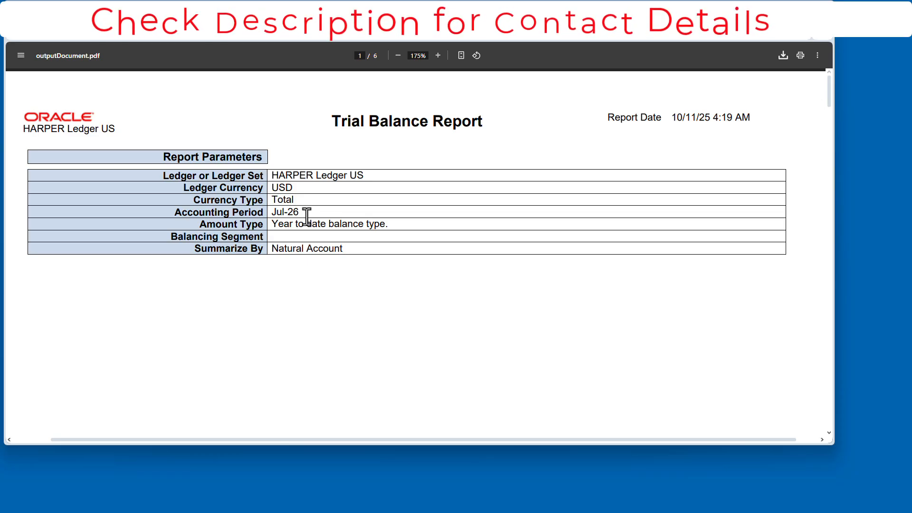
# - Review the Jul-26 Trial Balance Report parameters and the account balances for fund 1101001 HARPER UNIVERSITY OPERATING FUND
pyautogui.scroll(-7, 366, 212)
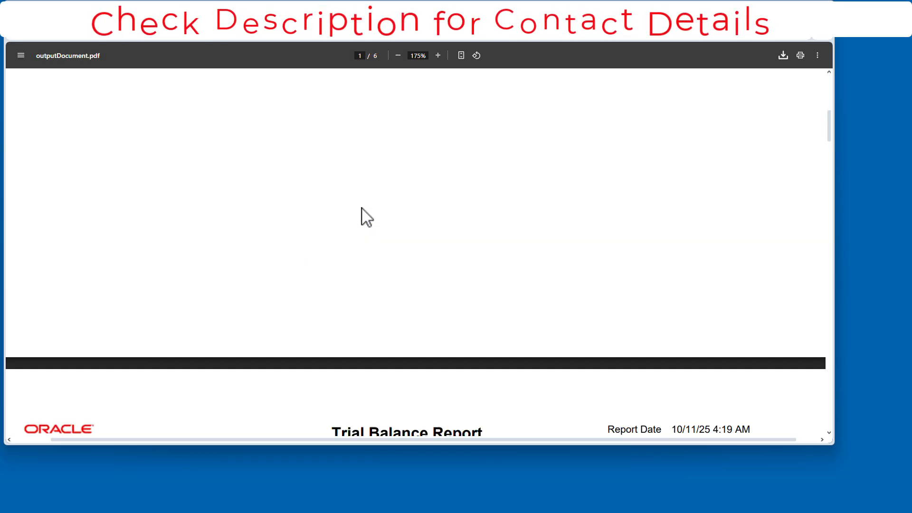
pyautogui.scroll(-5, 363, 213)
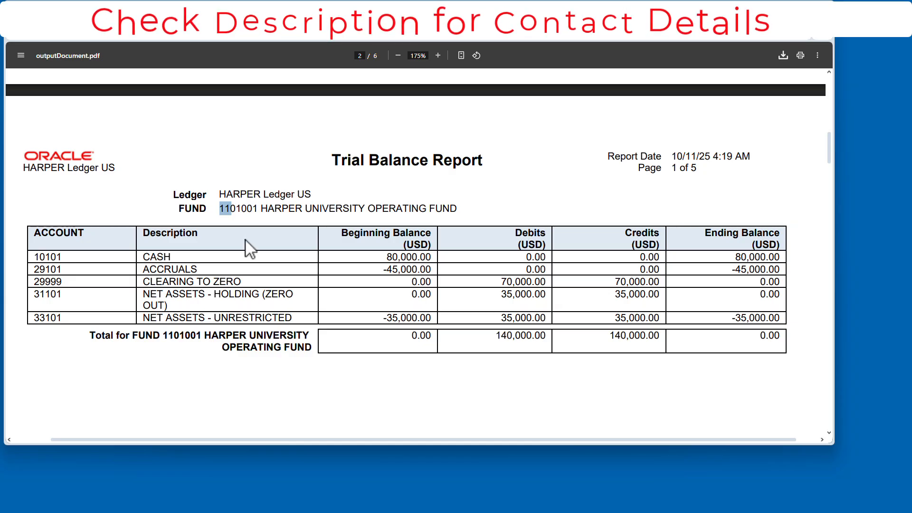
pyautogui.click(238, 208)
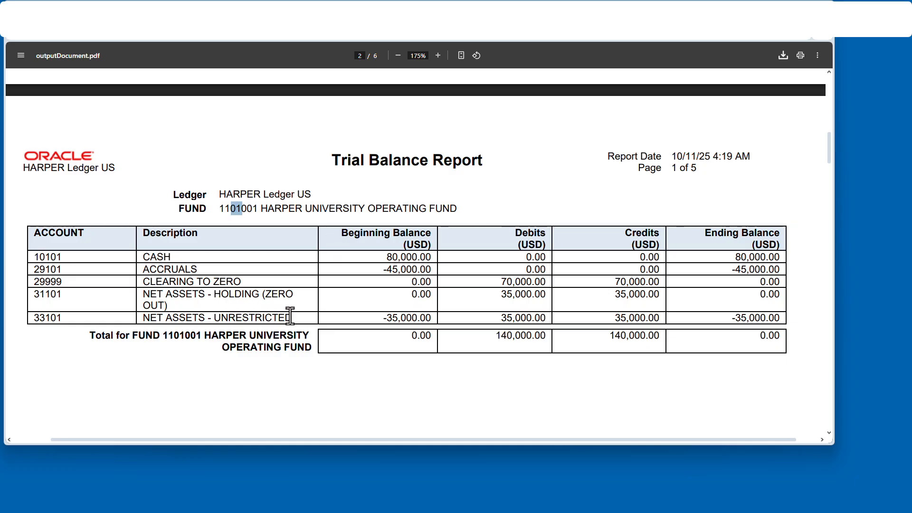
pyautogui.click(259, 209)
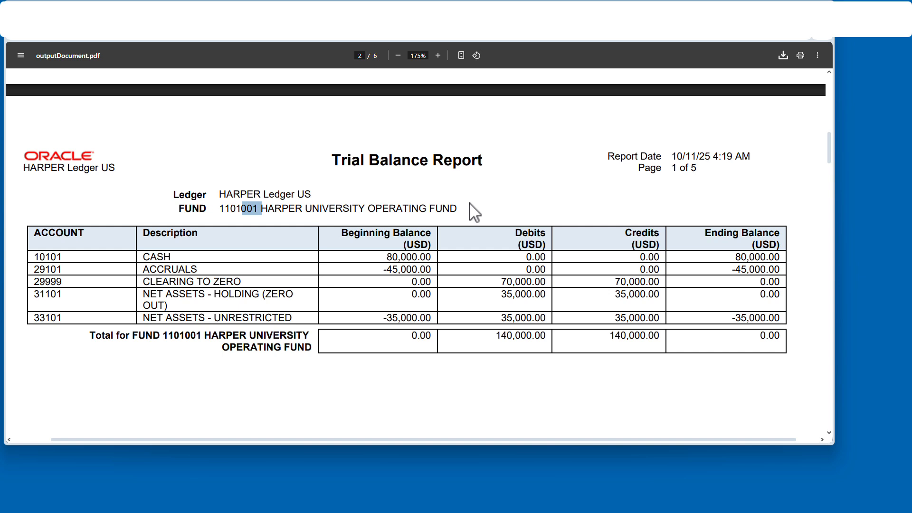
pyautogui.scroll(-1, 375, 272)
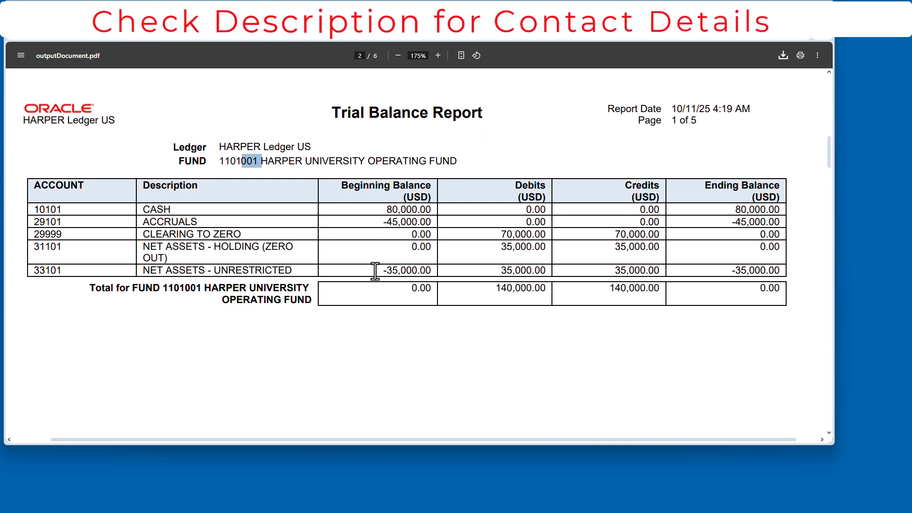
pyautogui.scroll(1, 375, 271)
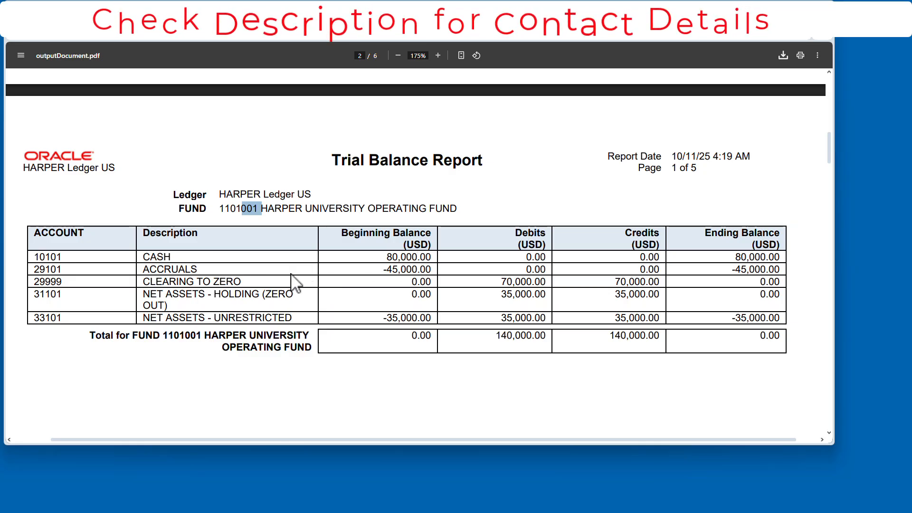
pyautogui.moveTo(35, 295); pyautogui.dragTo(62, 298)
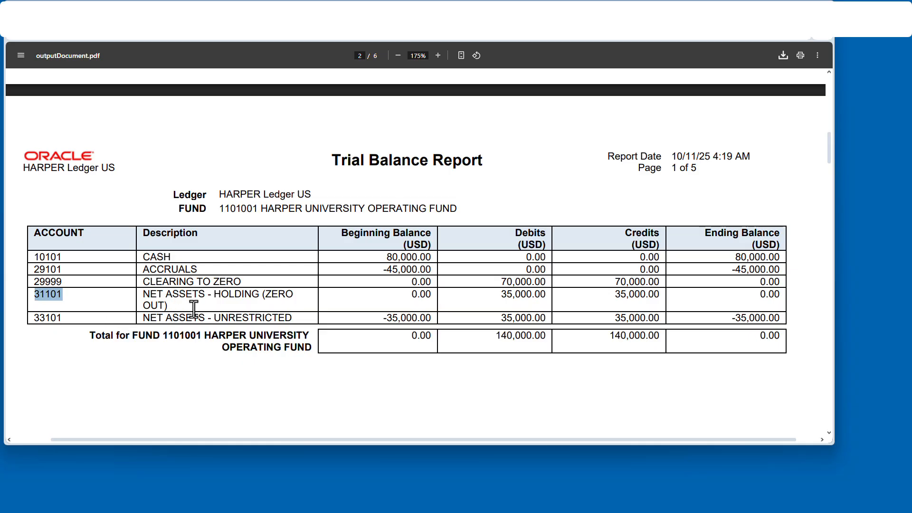
pyautogui.moveTo(32, 318); pyautogui.dragTo(72, 319)
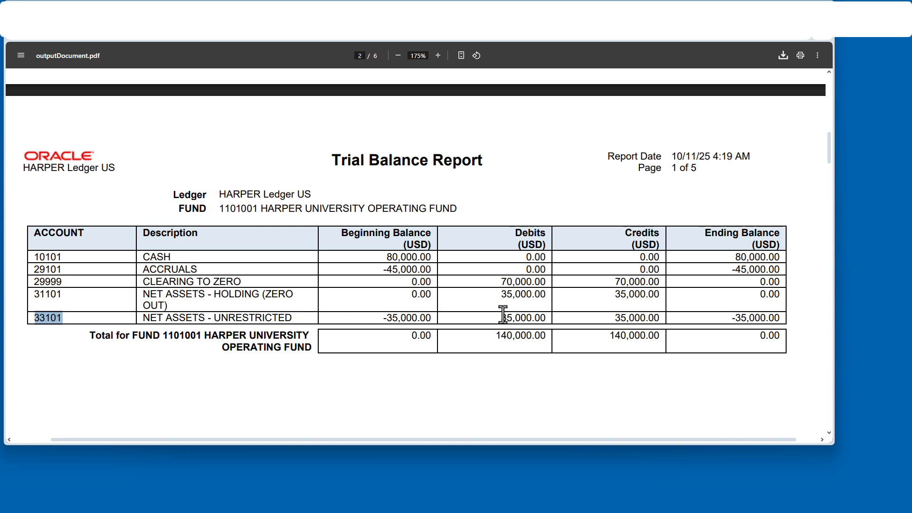
pyautogui.scroll(-1, 373, 318)
pyautogui.scroll(-12, 374, 313)
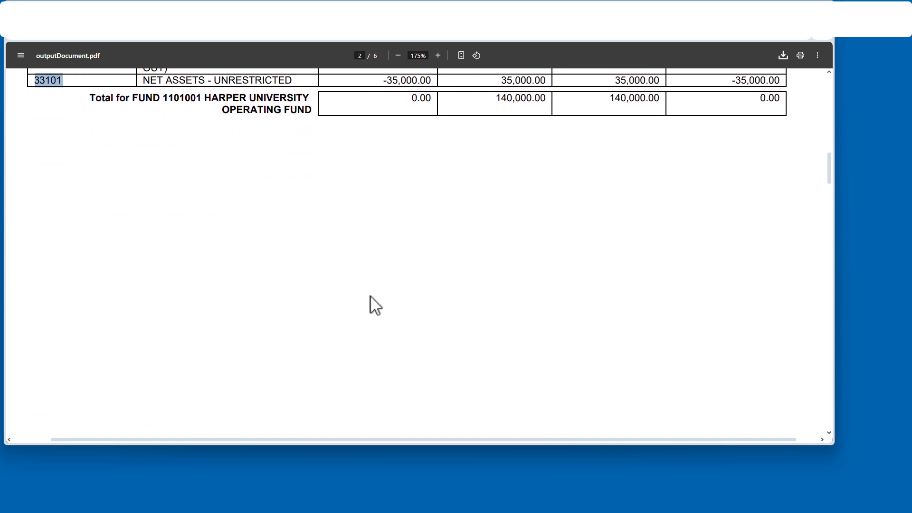
# - Examine the trial balance pages for funds 1102001 and 1102002, the temp restricted funds, including their net assets accounts
pyautogui.moveTo(235, 141); pyautogui.dragTo(242, 141)
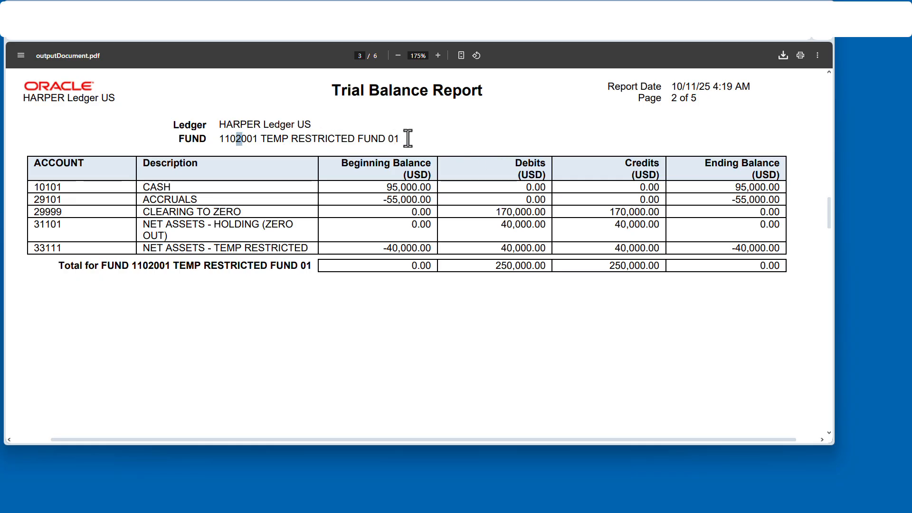
pyautogui.moveTo(403, 138); pyautogui.dragTo(364, 141)
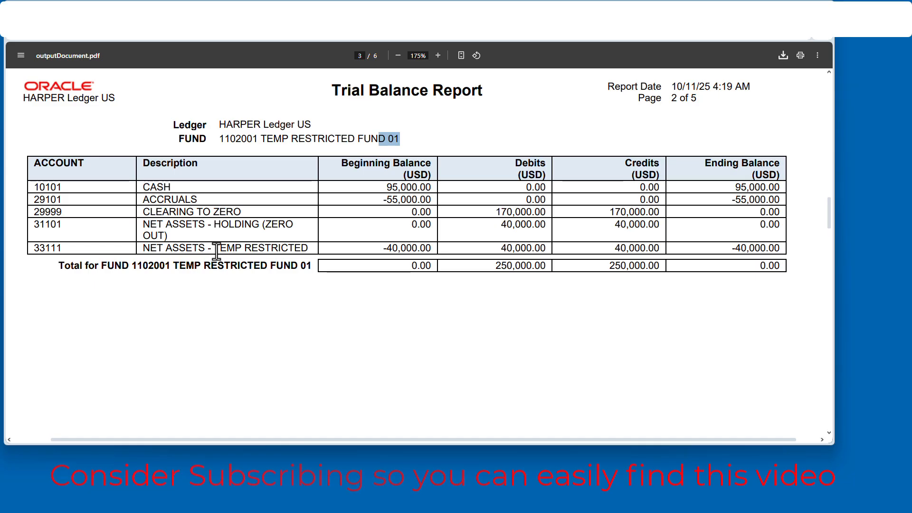
pyautogui.moveTo(34, 248); pyautogui.dragTo(65, 248)
pyautogui.scroll(-10, 266, 235)
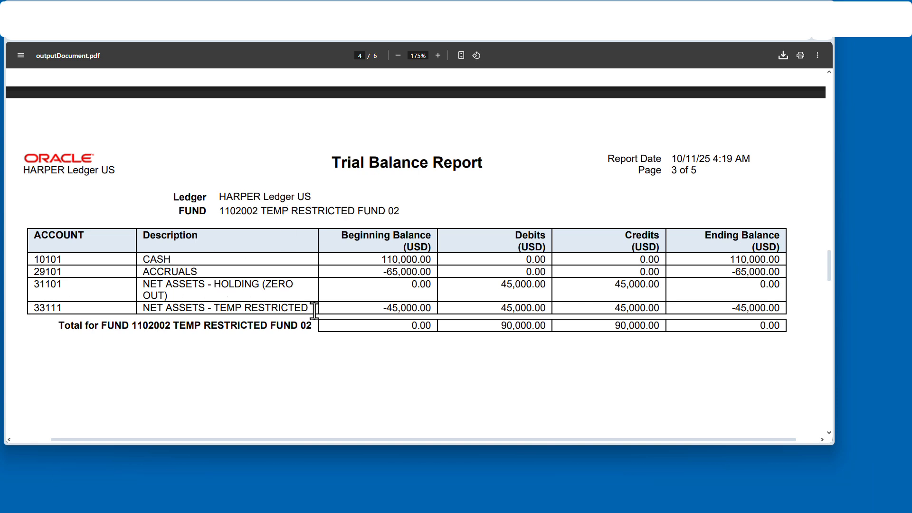
pyautogui.moveTo(314, 309); pyautogui.dragTo(139, 314)
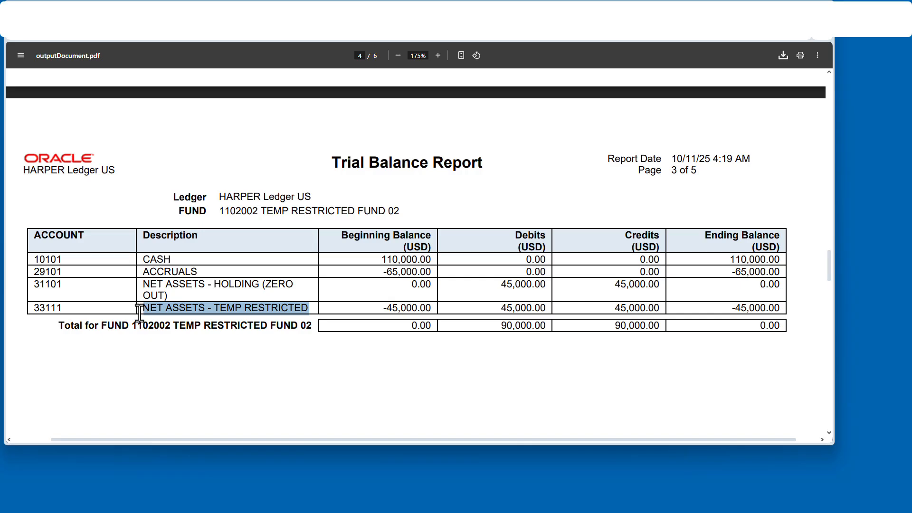
# - Examine the trial balance page for fund 1103001 PERM RESTRICTED FUND, including accounts 31101 and 33121
pyautogui.scroll(-14, 256, 309)
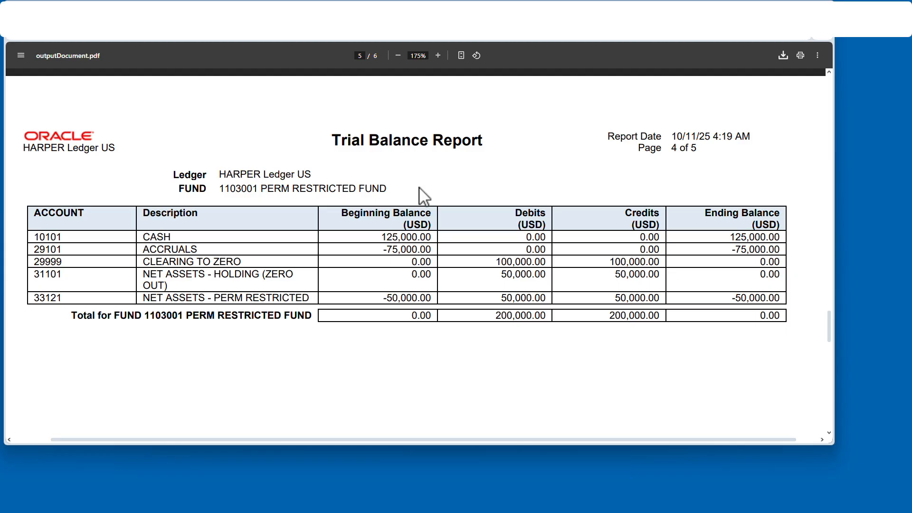
pyautogui.scroll(14, 71, 299)
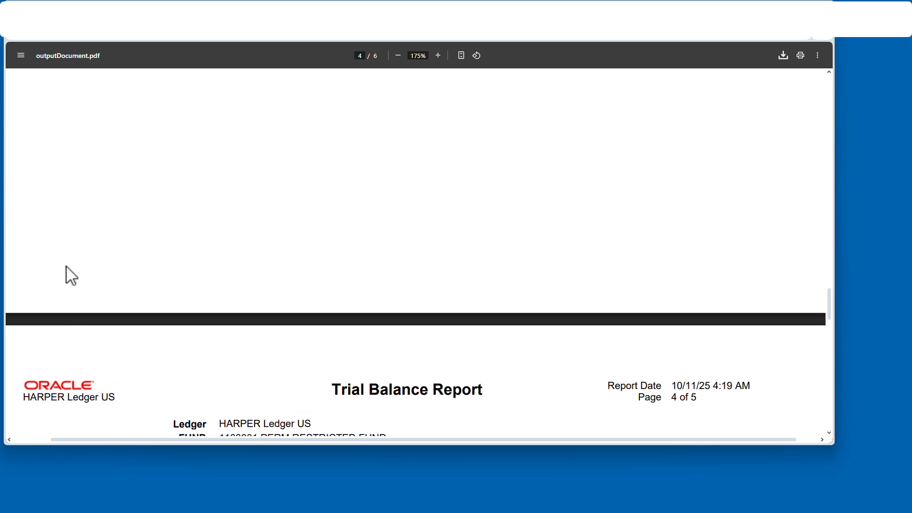
pyautogui.scroll(-15, 77, 223)
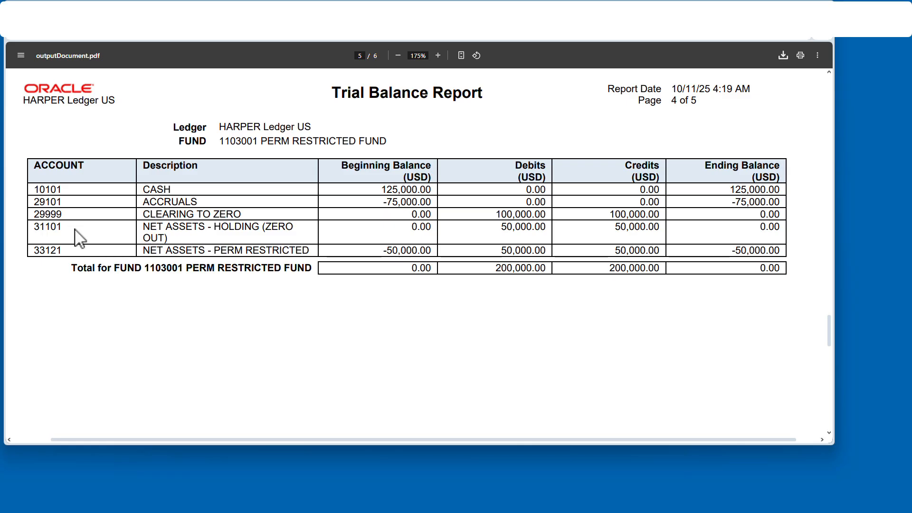
pyautogui.moveTo(65, 228); pyautogui.dragTo(29, 226)
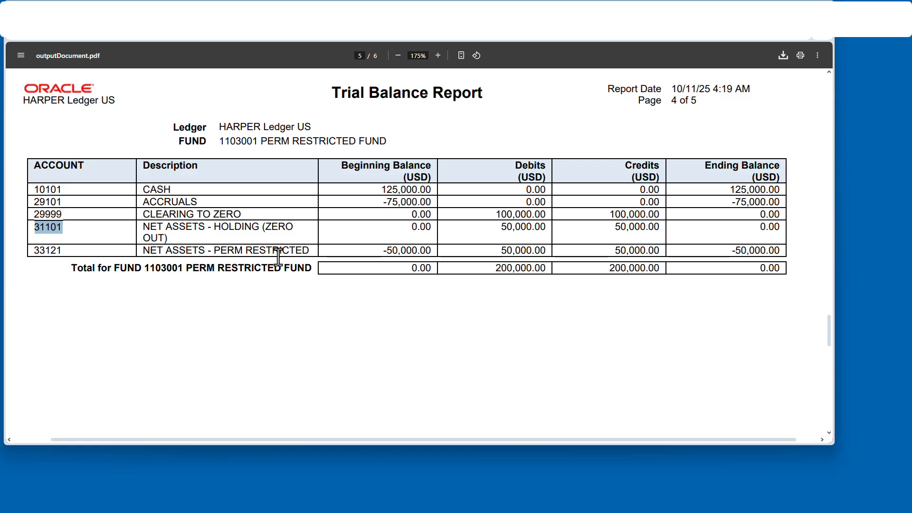
pyautogui.click(300, 252)
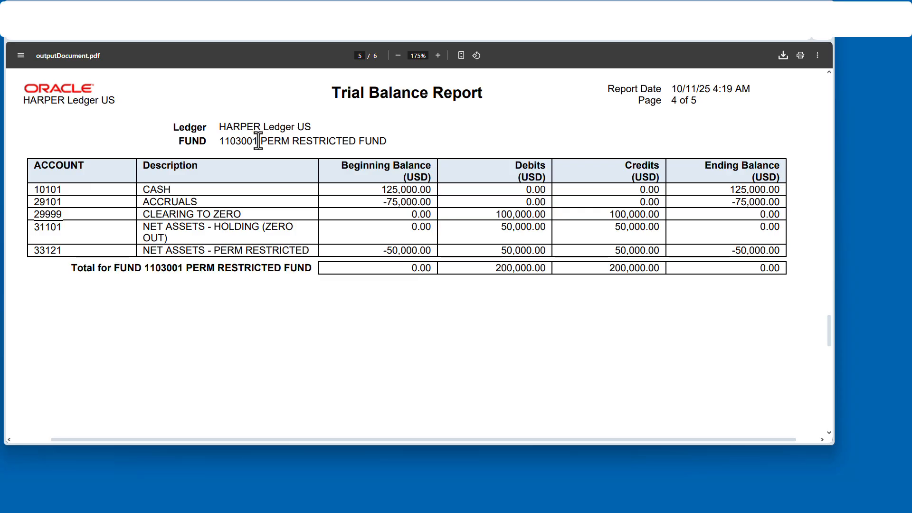
pyautogui.moveTo(242, 142); pyautogui.dragTo(387, 140)
pyautogui.scroll(-8, 390, 142)
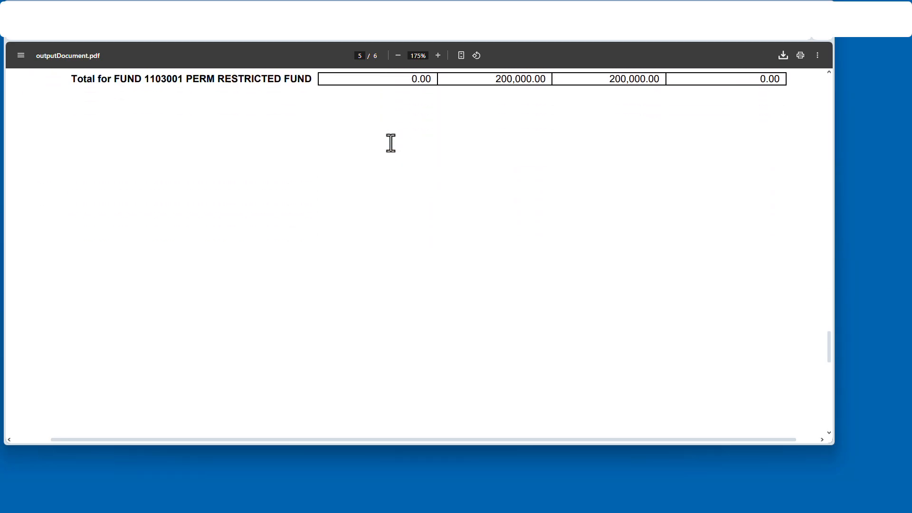
# - Examine the fund 1104001 CAPITAL ASSETS FUND page through the end of the report, then return to the report parameters
pyautogui.scroll(-4, 390, 142)
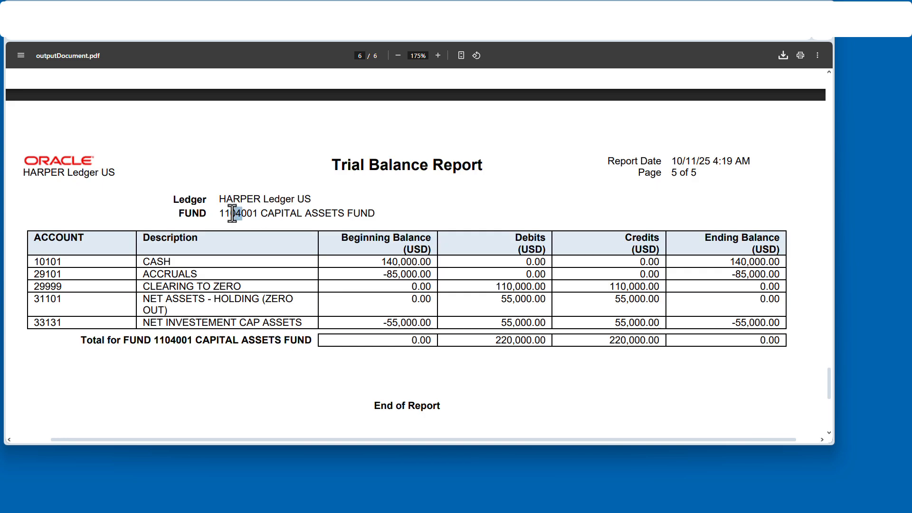
pyautogui.moveTo(231, 212); pyautogui.dragTo(242, 214)
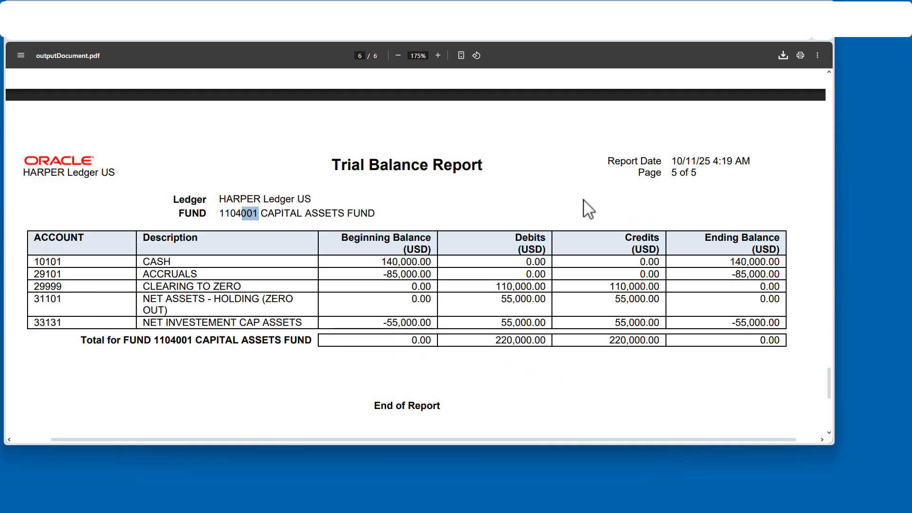
pyautogui.scroll(-2, 479, 264)
pyautogui.scroll(1, 482, 269)
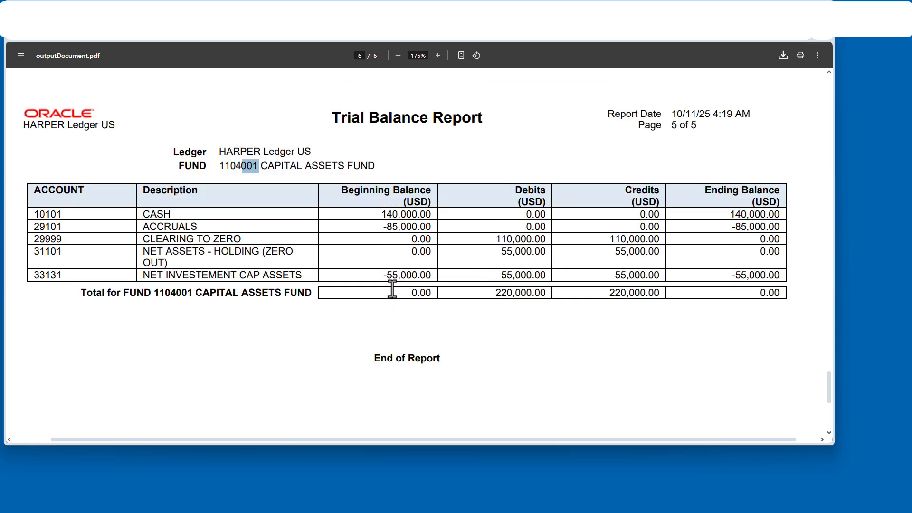
pyautogui.scroll(20, 396, 274)
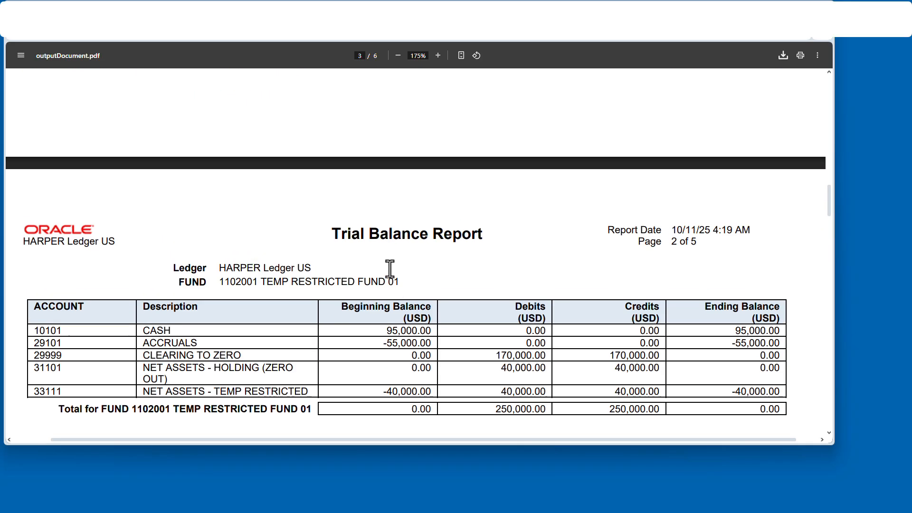
pyautogui.scroll(10, 389, 267)
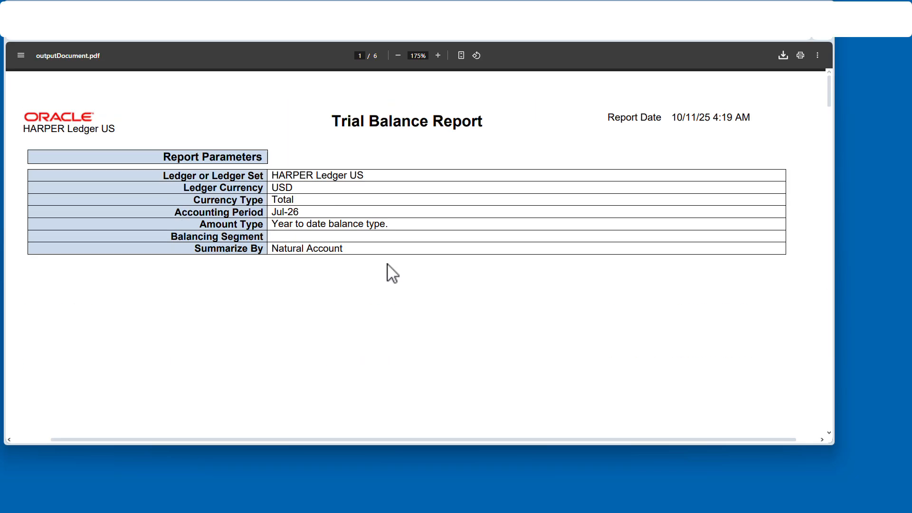